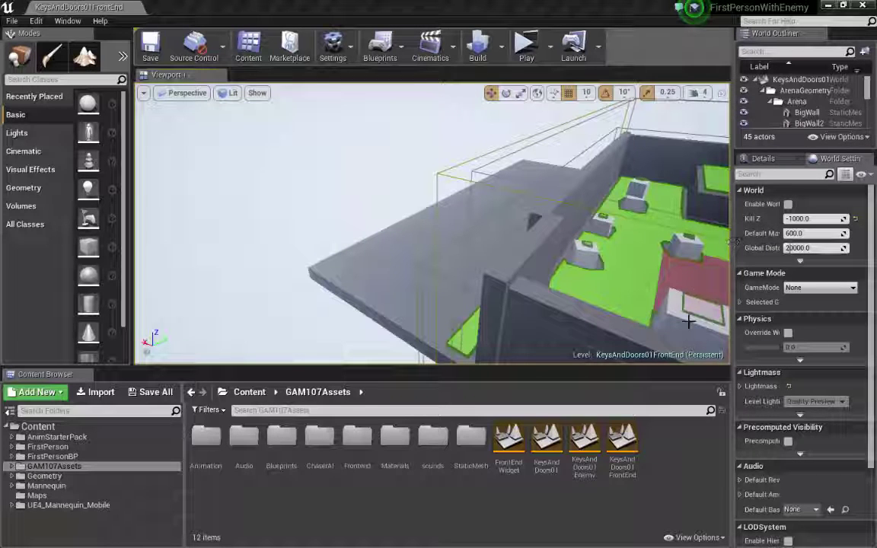
Step: Widen the World Outliner and World Settings area and give the level viewport more height
{"action": "left_click_drag", "start_coordinate": [679, 367], "coordinate": [676, 387]}
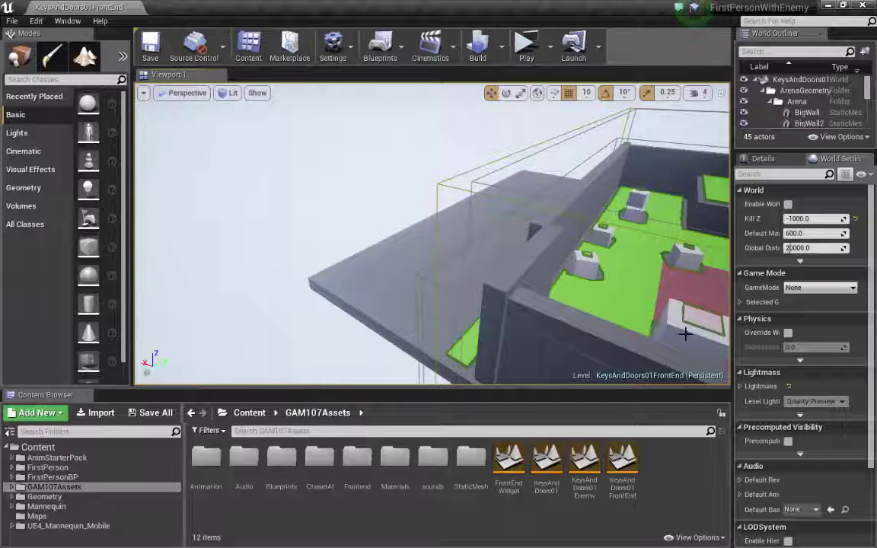
{"action": "left_click_drag", "start_coordinate": [730, 275], "coordinate": [688, 276]}
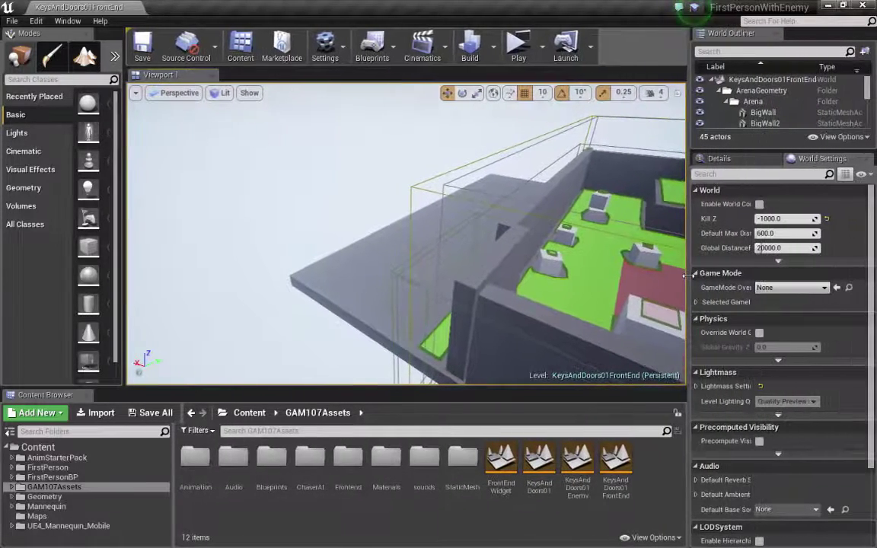
{"action": "scroll", "coordinate": [555, 276], "scroll_direction": "down", "scroll_amount": 3}
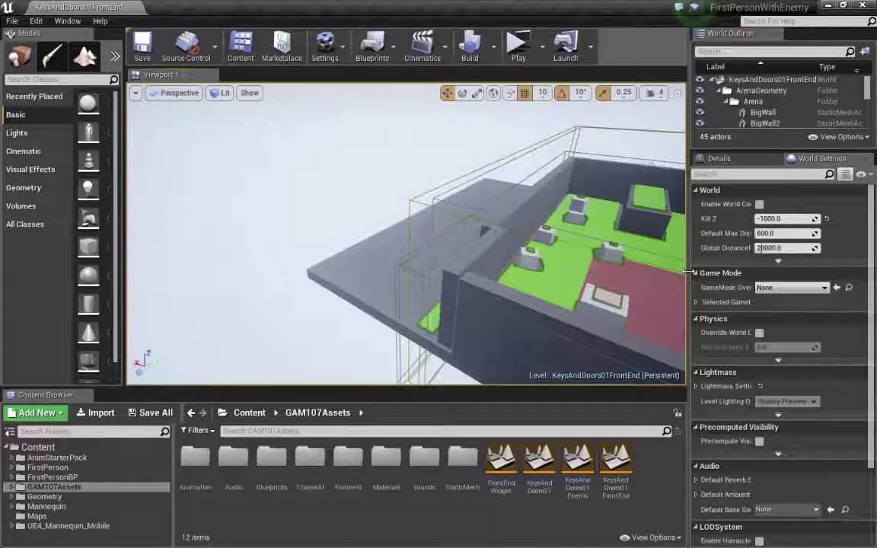
{"action": "left_click_drag", "start_coordinate": [689, 272], "coordinate": [678, 272]}
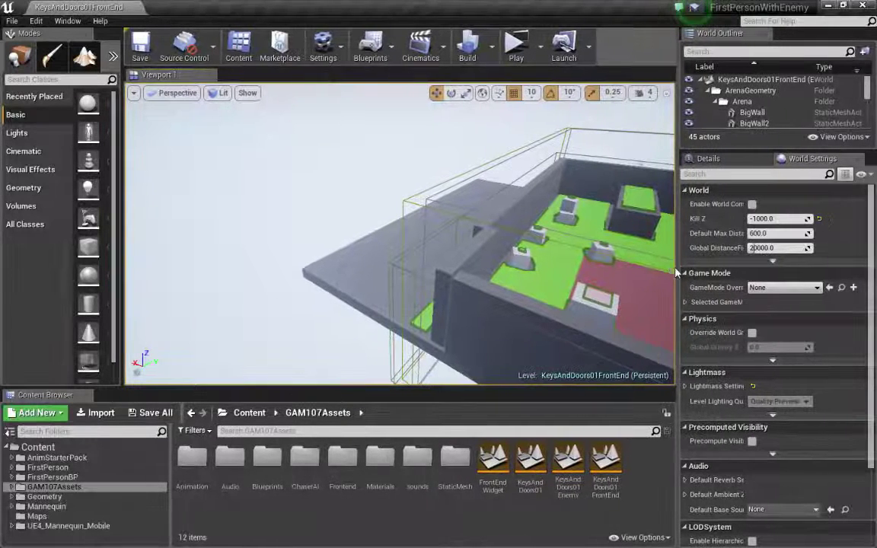
{"action": "left_click_drag", "start_coordinate": [567, 387], "coordinate": [569, 408]}
{"action": "right_click_drag", "start_coordinate": [565, 285], "coordinate": [643, 294]}
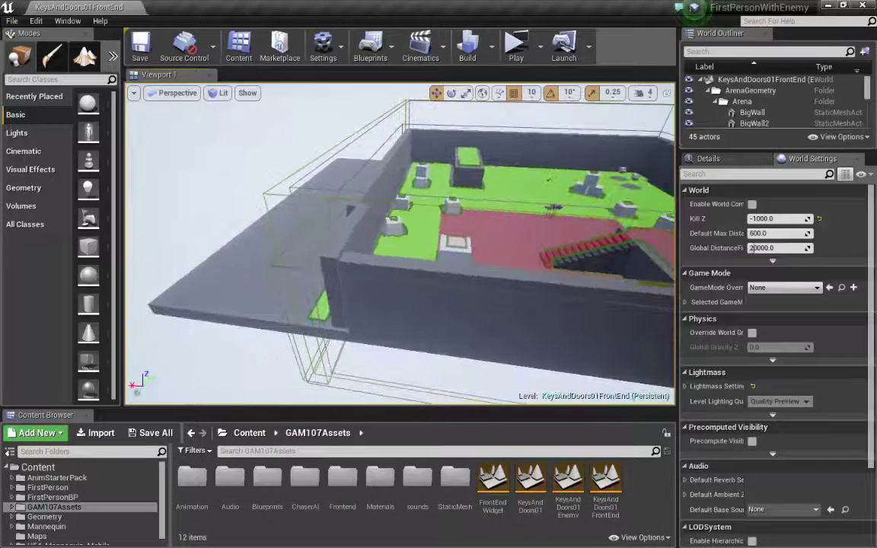
Step: Open the FrontEndWidget level from GAM107Assets and play it in a new editor window
{"action": "double_click", "coordinate": [491, 481]}
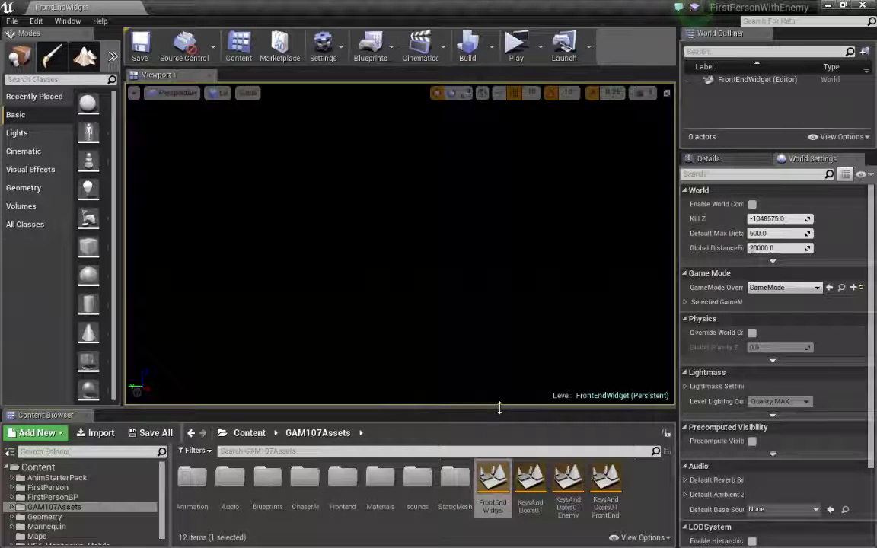
{"action": "left_click_drag", "start_coordinate": [499, 406], "coordinate": [519, 403]}
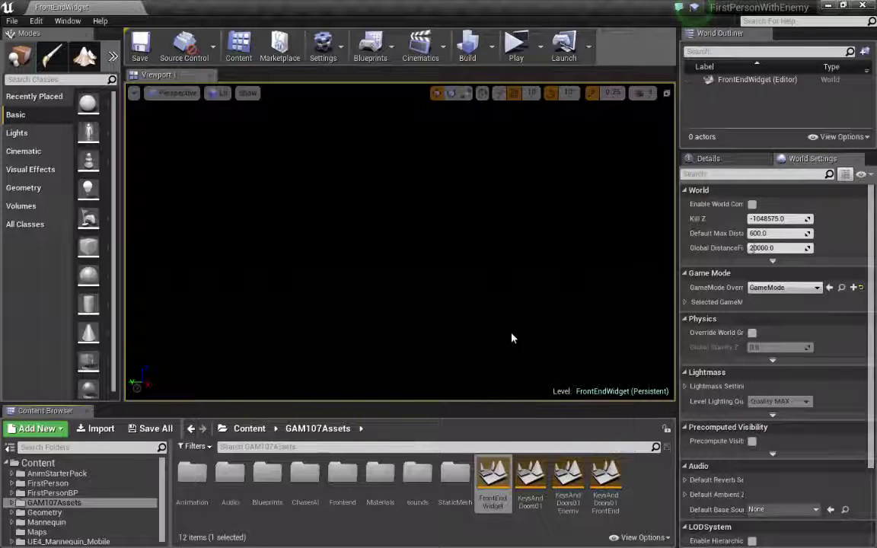
{"action": "left_click", "coordinate": [535, 47]}
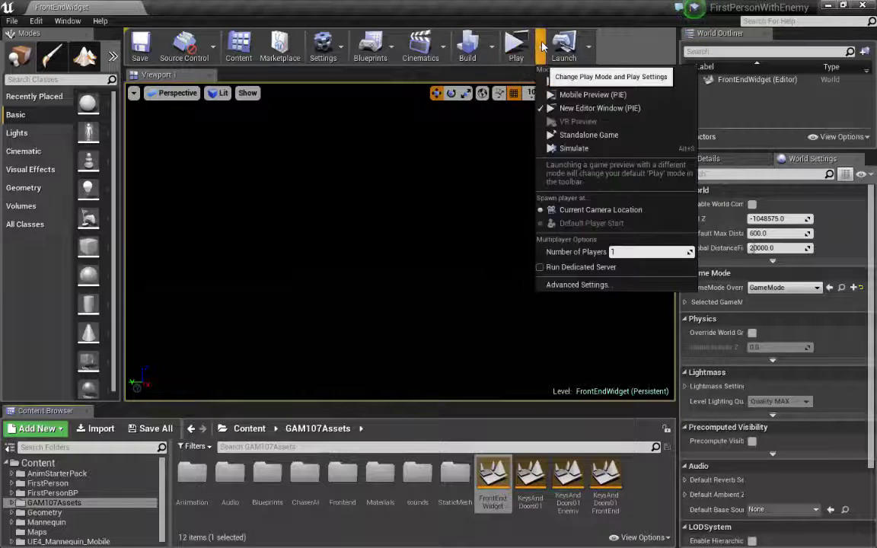
{"action": "left_click", "coordinate": [566, 108]}
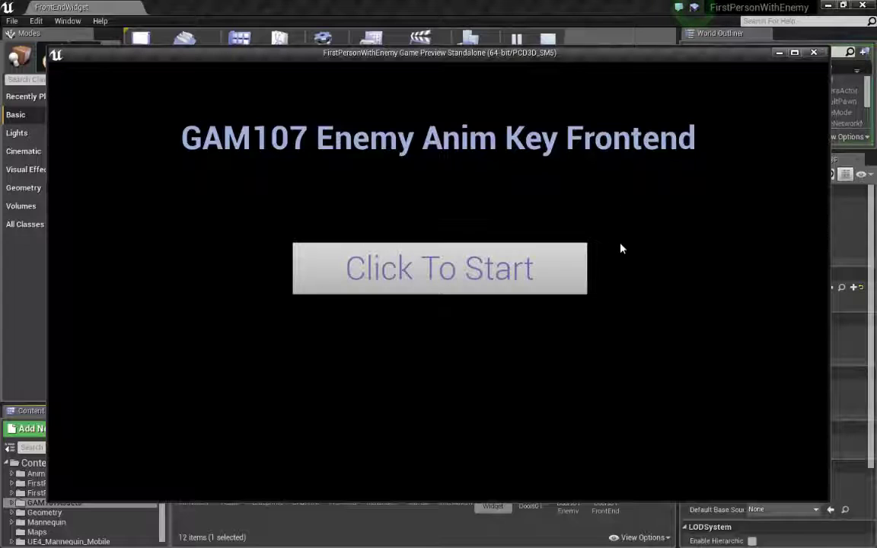
Step: Start the game from the front-end screen, walk around the arena past the stairs and keys, and end the preview
{"action": "left_click", "coordinate": [546, 269]}
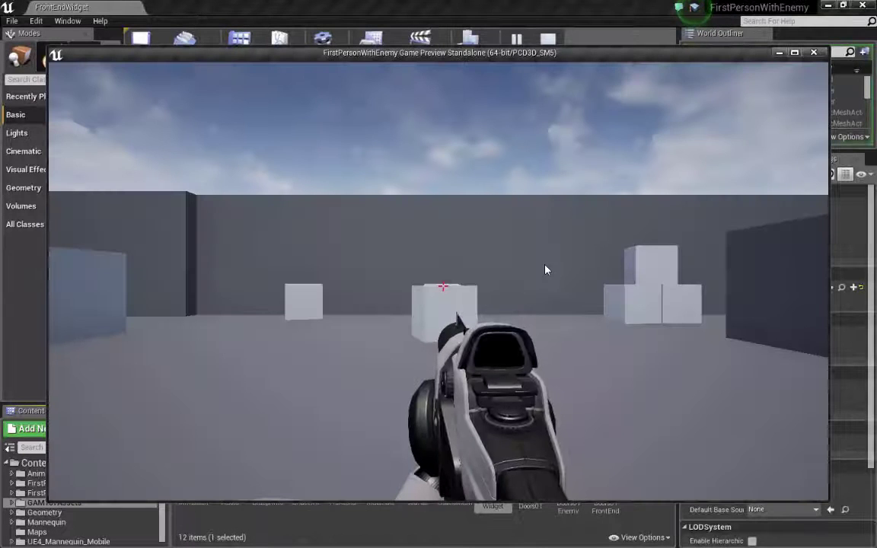
{"action": "left_click", "coordinate": [546, 270]}
{"action": "key", "text": "w"}
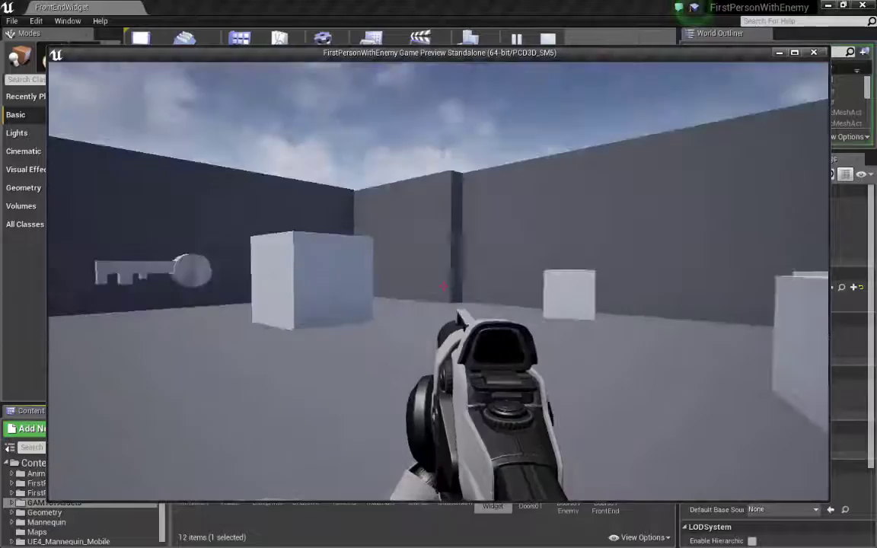
{"action": "key", "text": "w"}
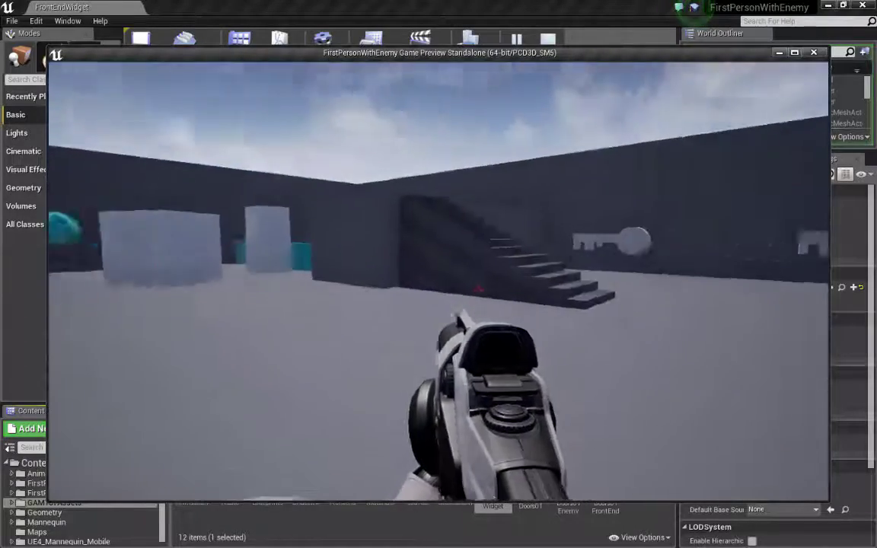
{"action": "key", "text": "w"}
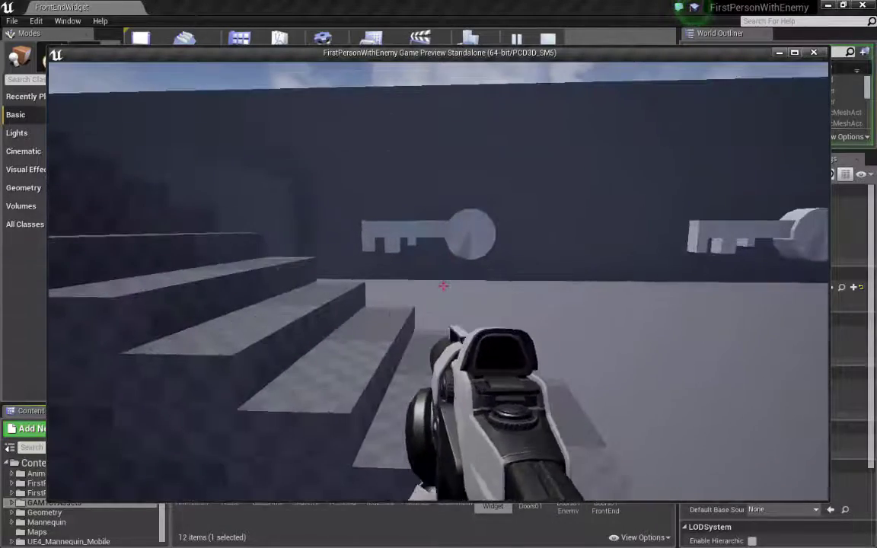
{"action": "key", "text": "Escape"}
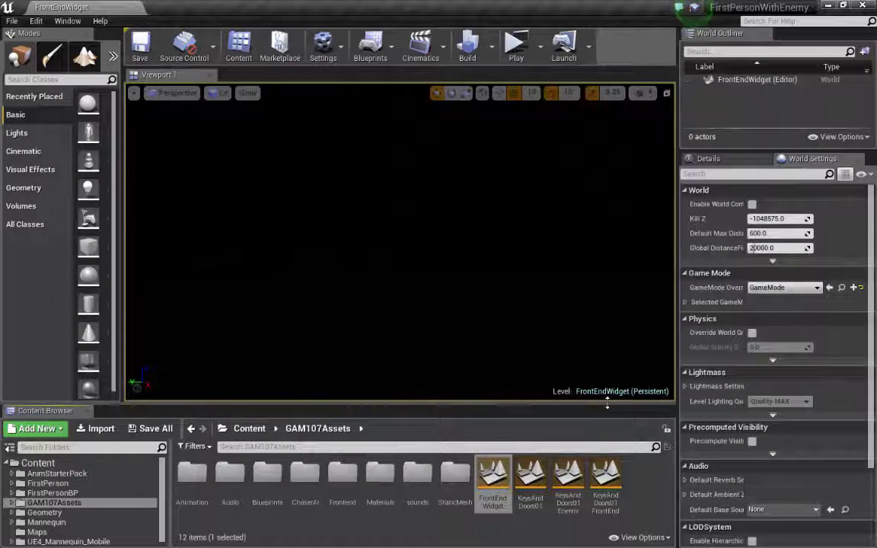
{"action": "left_click_drag", "start_coordinate": [607, 405], "coordinate": [608, 411]}
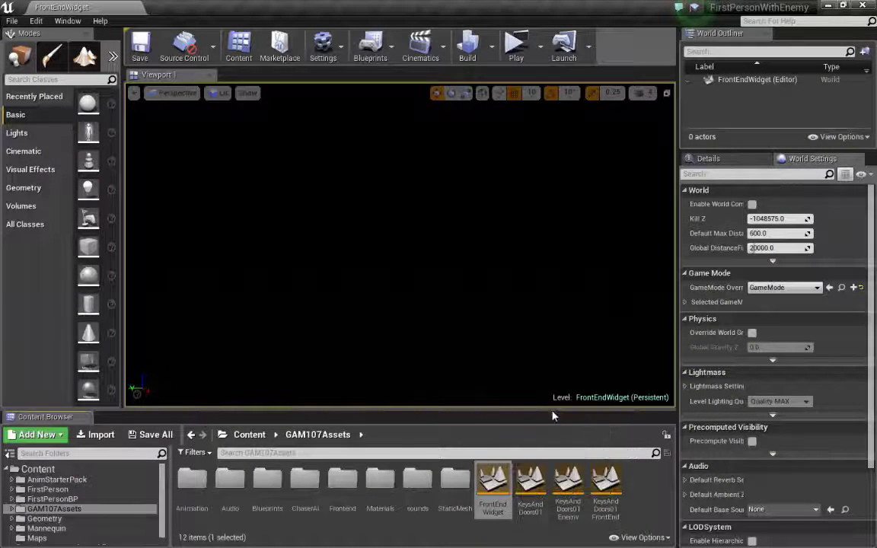
{"action": "left_click_drag", "start_coordinate": [551, 414], "coordinate": [542, 300]}
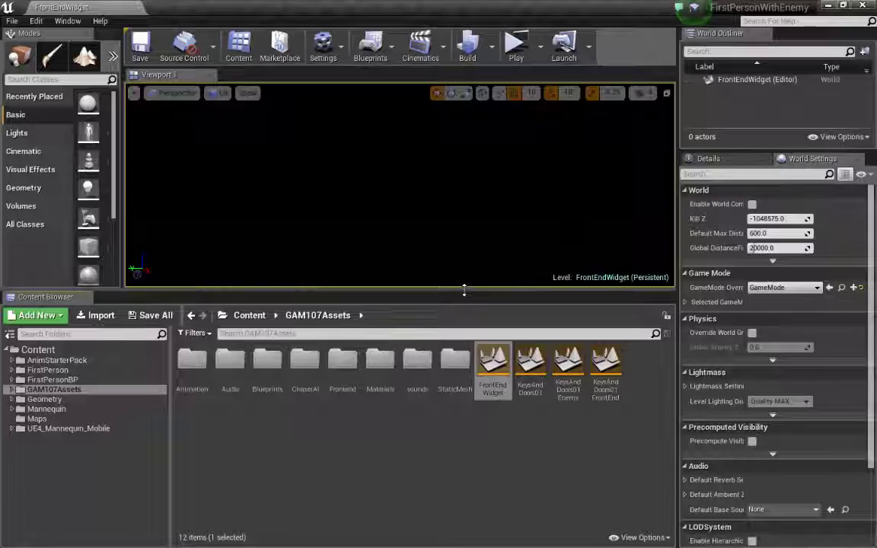
{"action": "left_click_drag", "start_coordinate": [463, 290], "coordinate": [467, 304]}
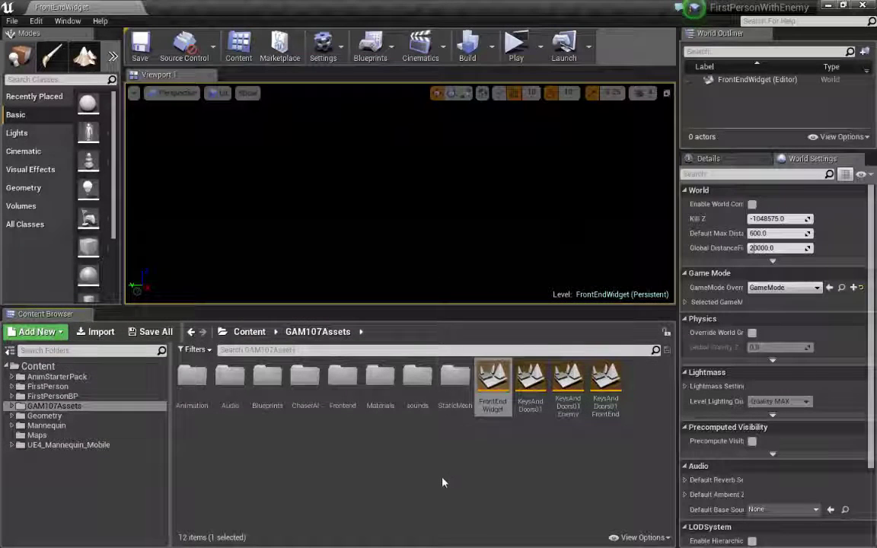
{"action": "right_click", "coordinate": [237, 448]}
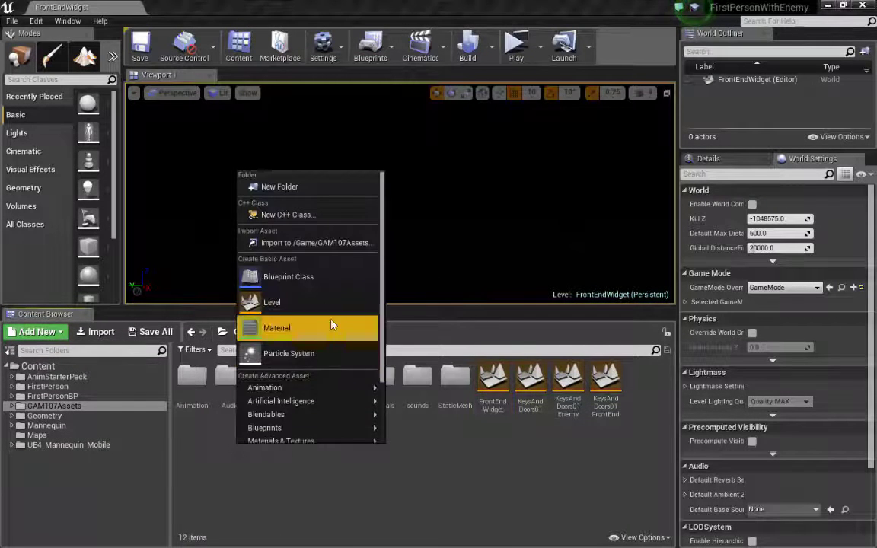
{"action": "scroll", "coordinate": [274, 404], "scroll_direction": "down", "scroll_amount": 3}
{"action": "mouse_move", "coordinate": [283, 409]}
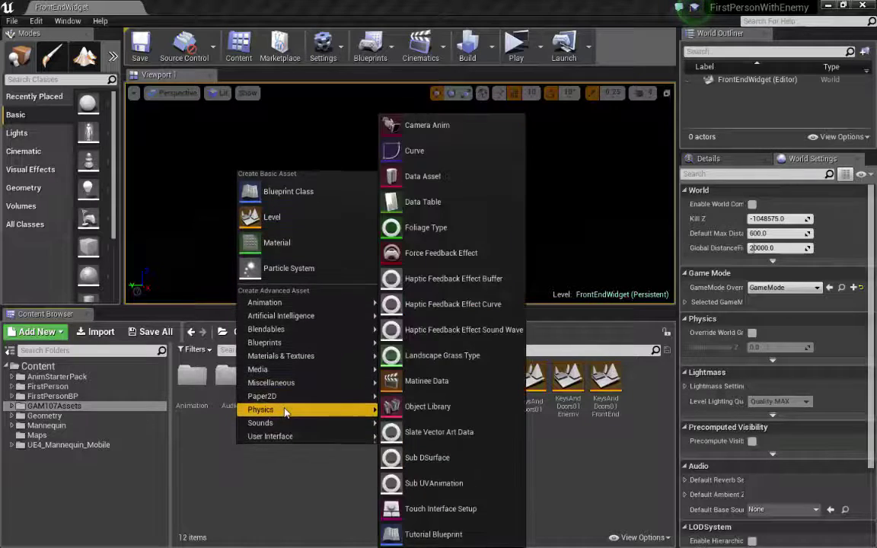
{"action": "mouse_move", "coordinate": [281, 437]}
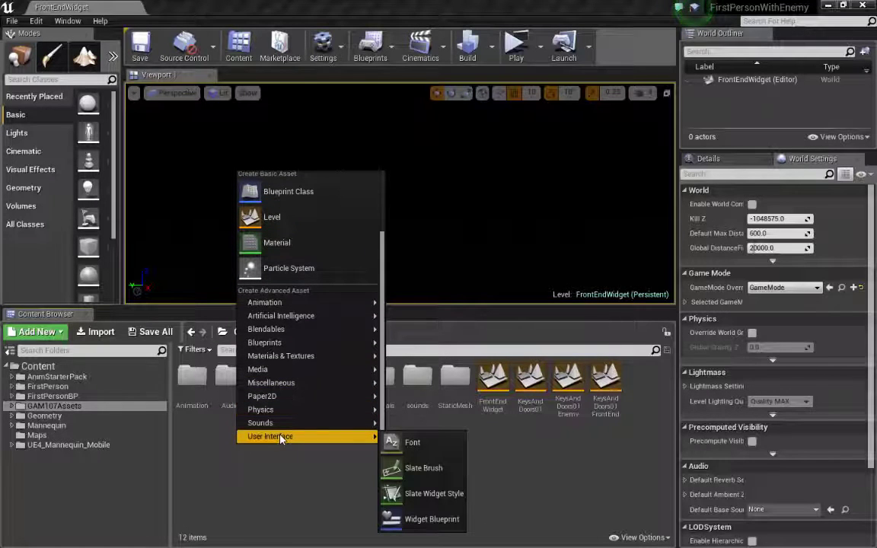
{"action": "left_click", "coordinate": [551, 479]}
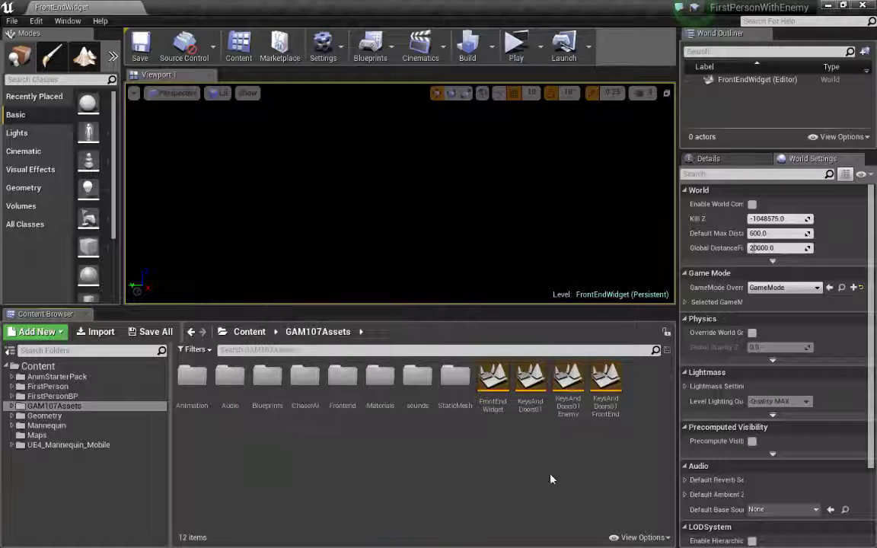
Step: Create a new level from the Empty Level template
{"action": "left_click", "coordinate": [11, 21]}
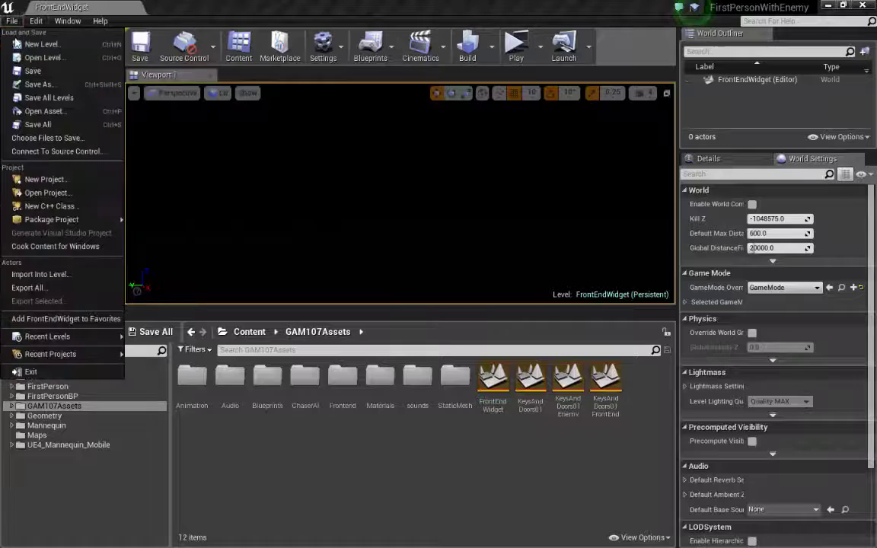
{"action": "left_click", "coordinate": [17, 46]}
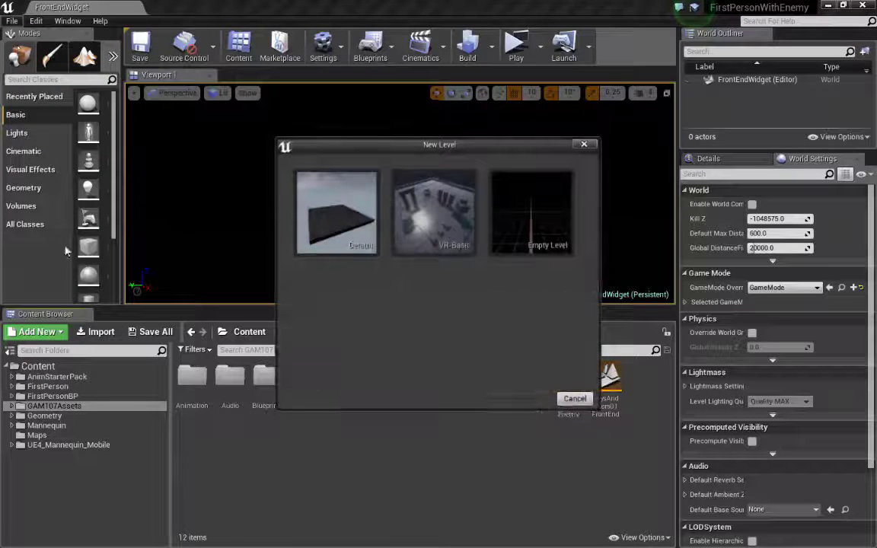
{"action": "left_click", "coordinate": [542, 226]}
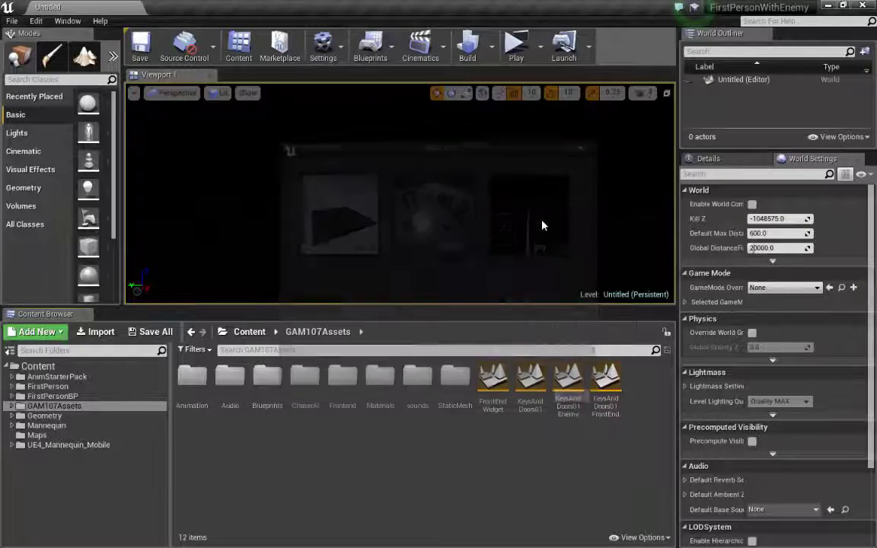
{"action": "left_click", "coordinate": [12, 20]}
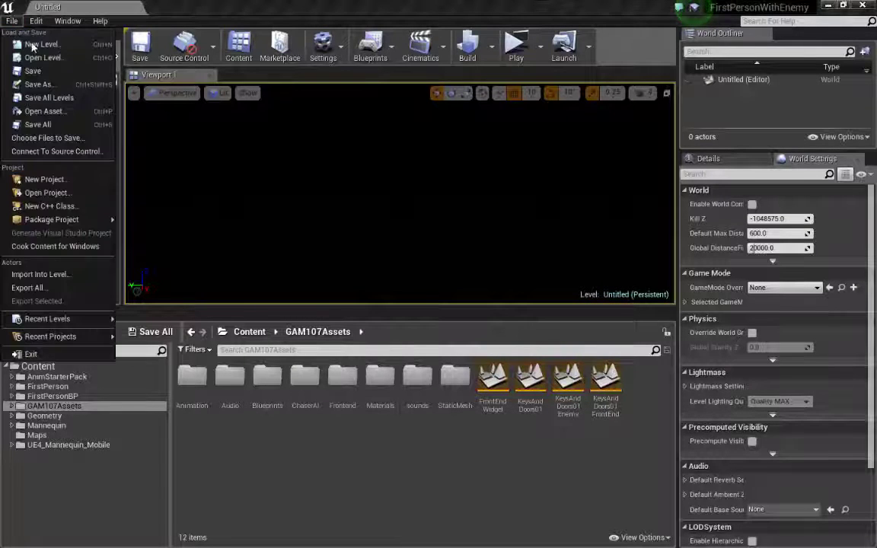
{"action": "left_click", "coordinate": [18, 44]}
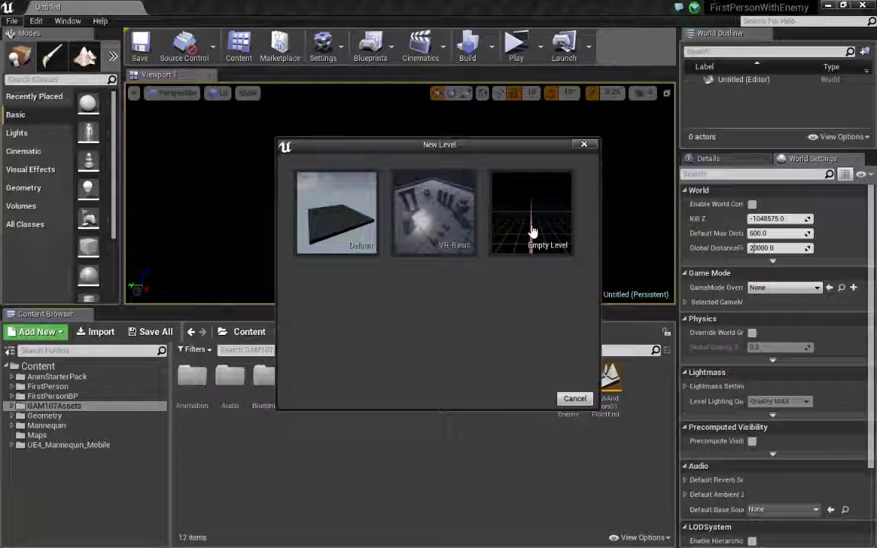
{"action": "left_click", "coordinate": [584, 144]}
{"action": "left_click_drag", "start_coordinate": [533, 307], "coordinate": [534, 376]}
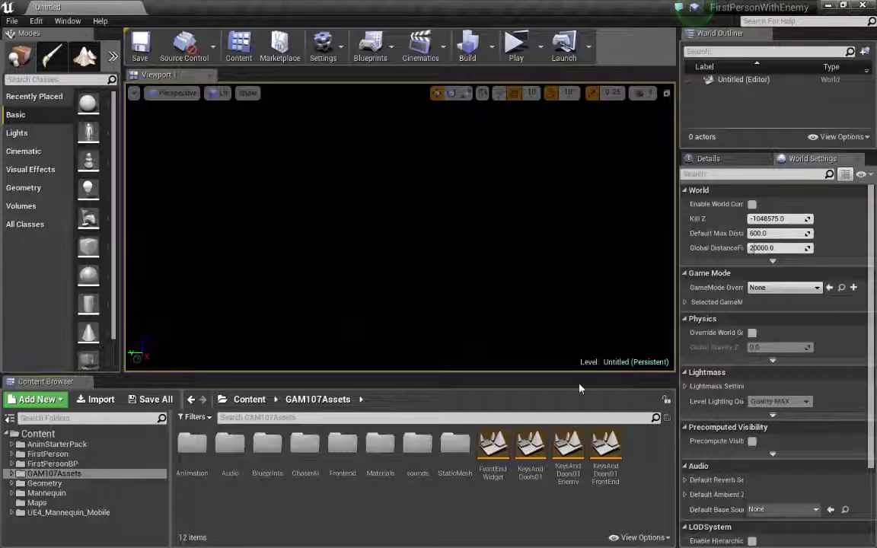
{"action": "left_click_drag", "start_coordinate": [578, 378], "coordinate": [571, 282]}
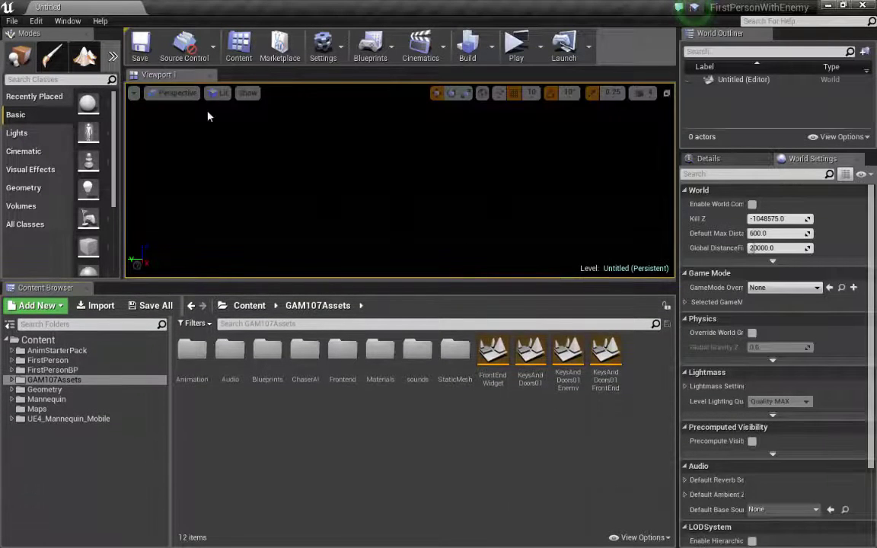
Step: Save the new empty level as WinLevel in the GAM107Assets folder
{"action": "left_click", "coordinate": [12, 21]}
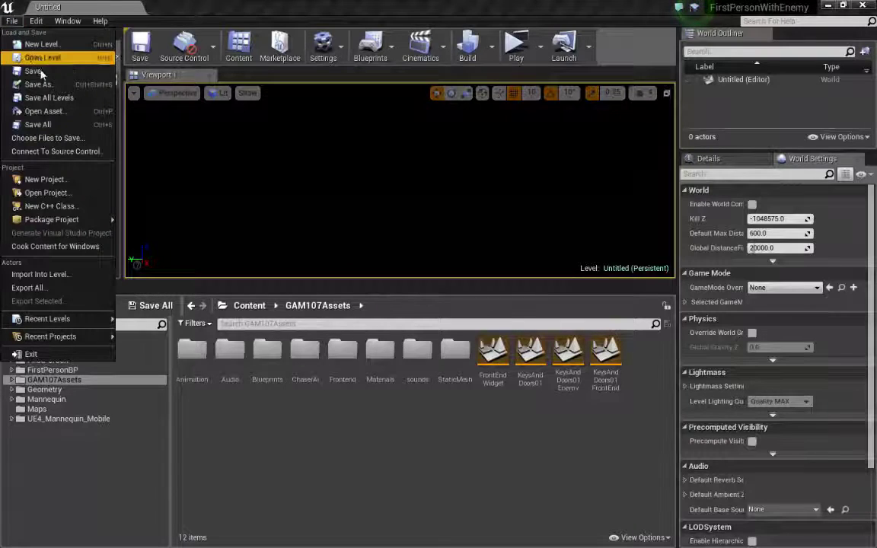
{"action": "left_click", "coordinate": [42, 73]}
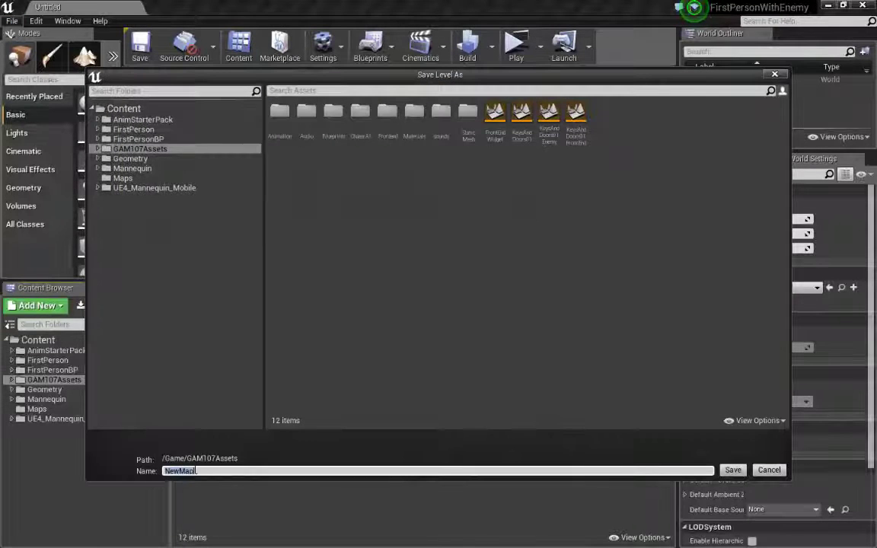
{"action": "type", "text": "Win"}
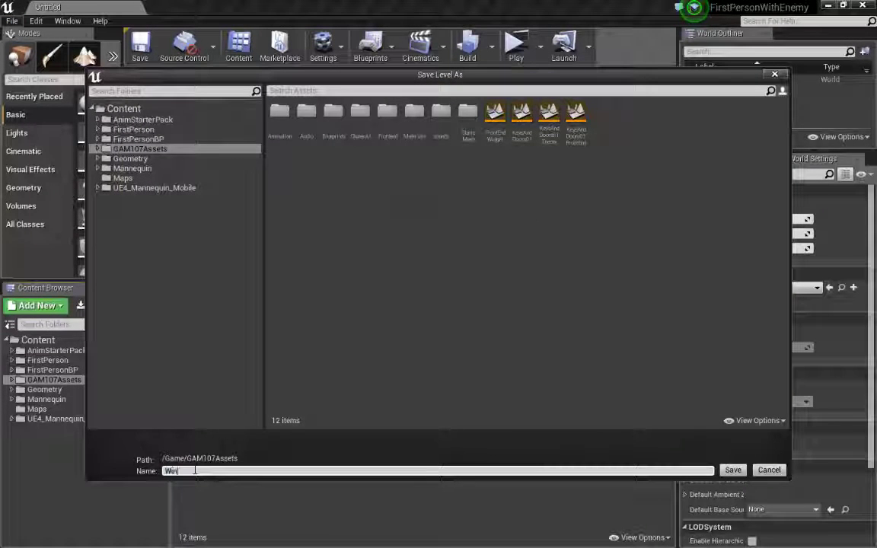
{"action": "type", "text": "Level"}
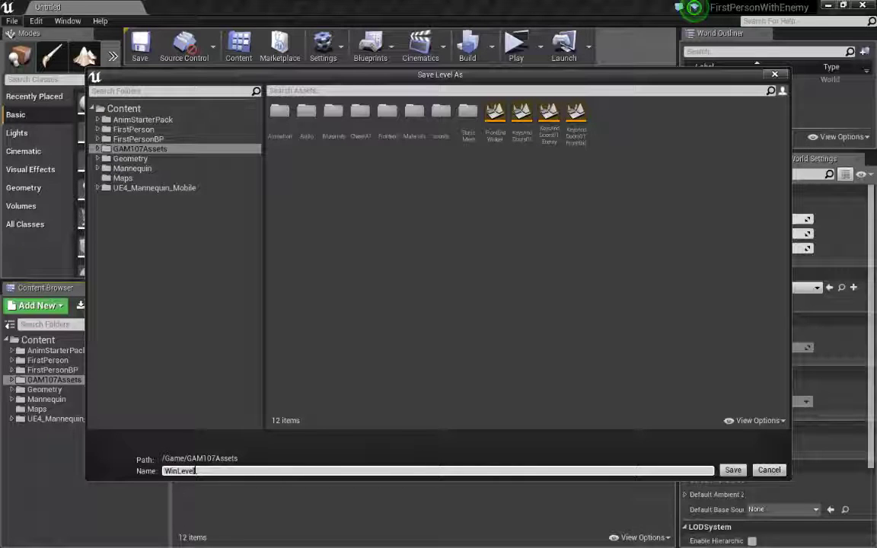
{"action": "key", "text": "Return"}
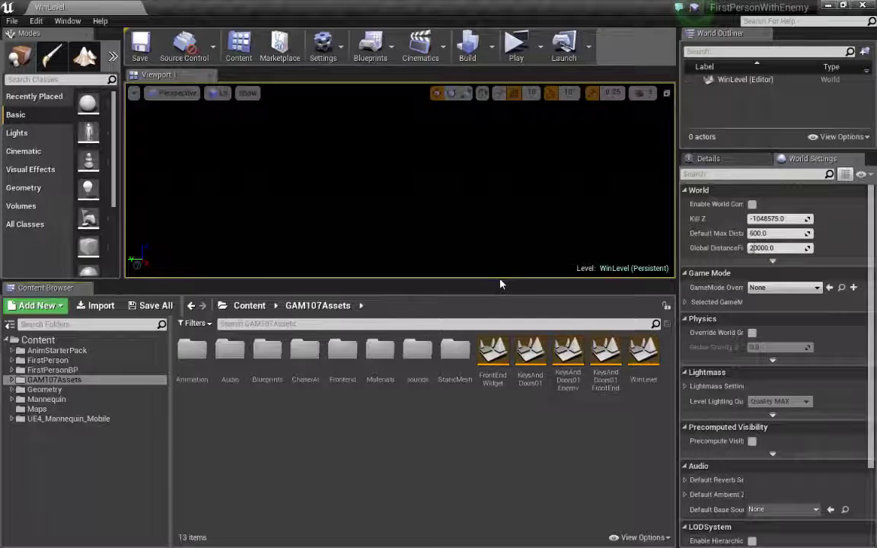
{"action": "left_click_drag", "start_coordinate": [500, 283], "coordinate": [502, 325]}
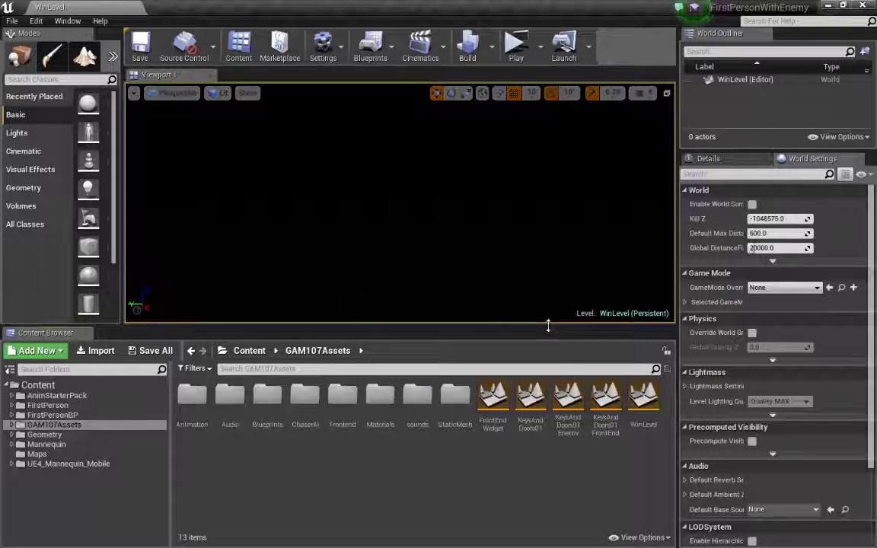
{"action": "left_click_drag", "start_coordinate": [547, 325], "coordinate": [541, 271]}
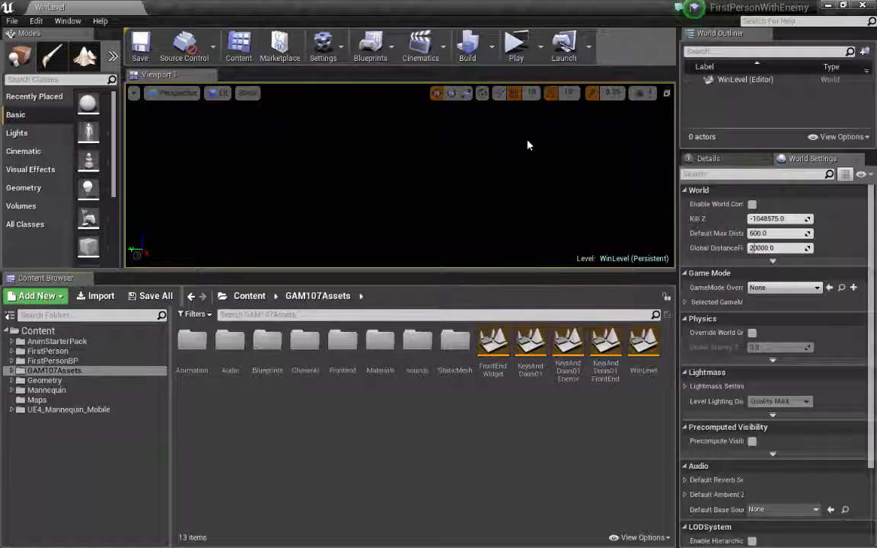
Step: Preview the empty WinLevel in a new window and end the preview
{"action": "left_click", "coordinate": [516, 44]}
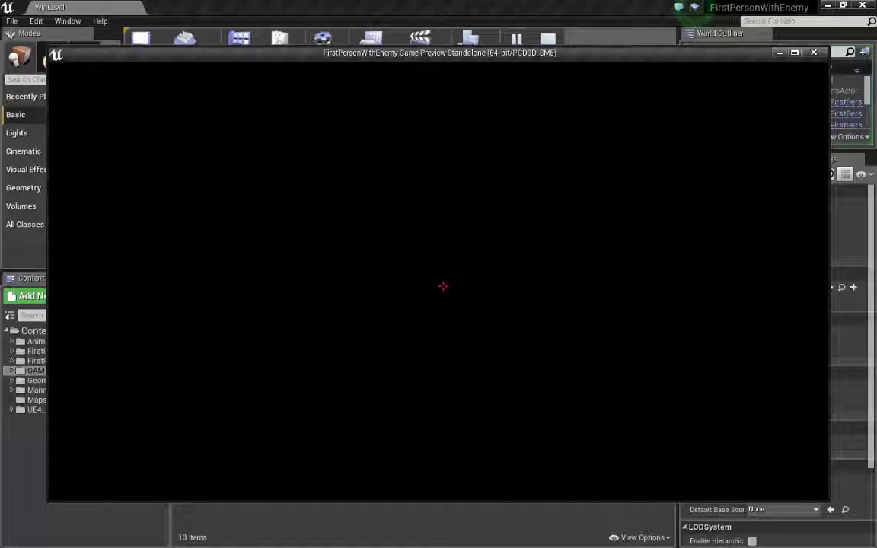
{"action": "key", "text": "Escape"}
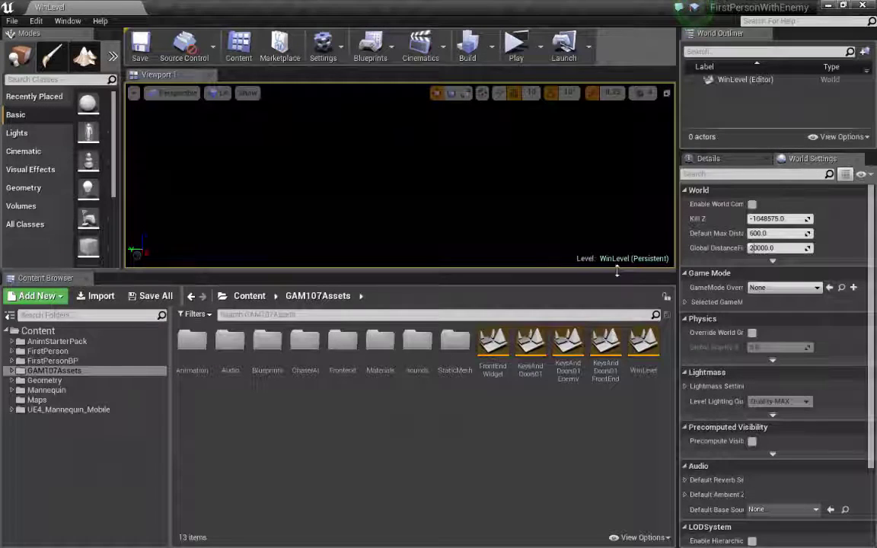
Step: Set the GameMode Override of WinLevel to GameMode in the World Settings
{"action": "left_click_drag", "start_coordinate": [614, 273], "coordinate": [613, 354]}
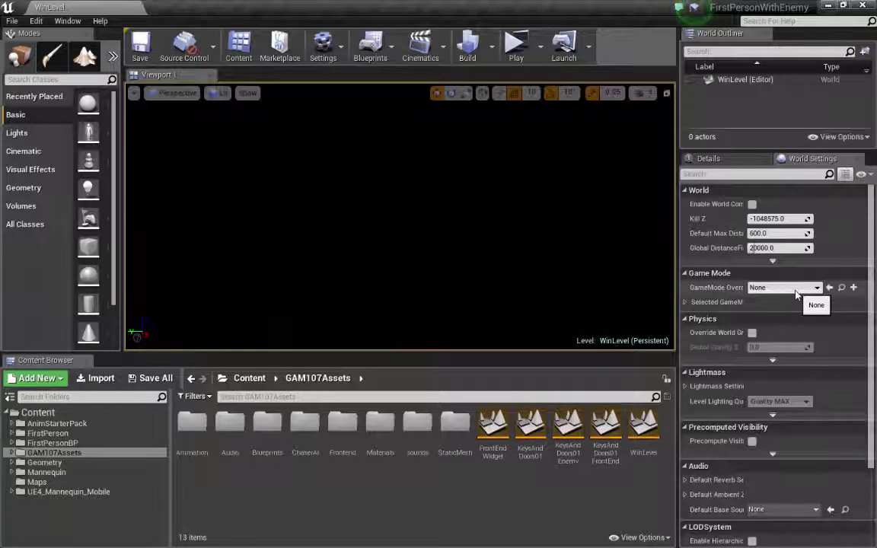
{"action": "left_click_drag", "start_coordinate": [676, 255], "coordinate": [469, 262]}
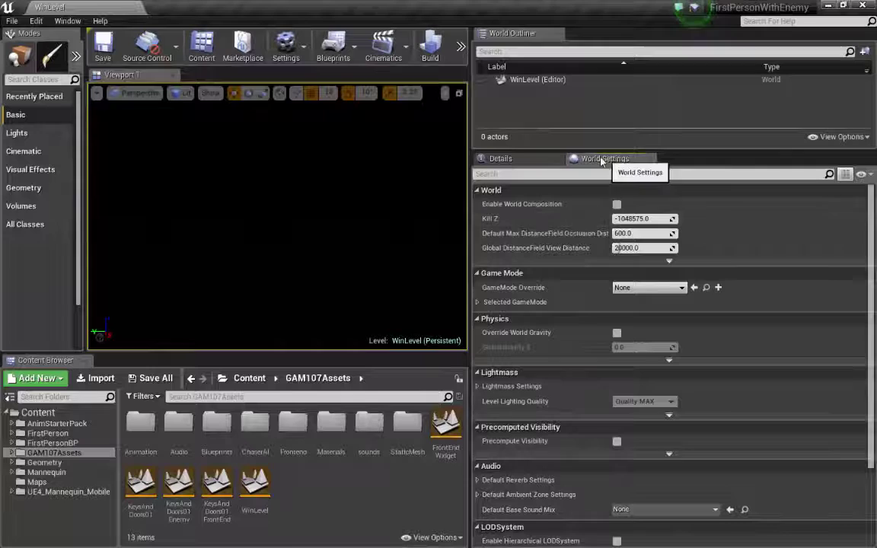
{"action": "left_click", "coordinate": [302, 48]}
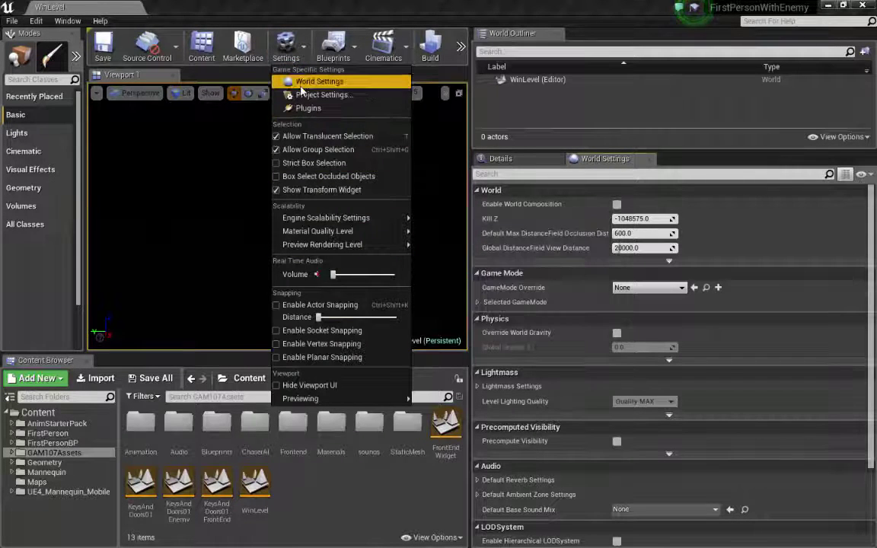
{"action": "left_click", "coordinate": [604, 162]}
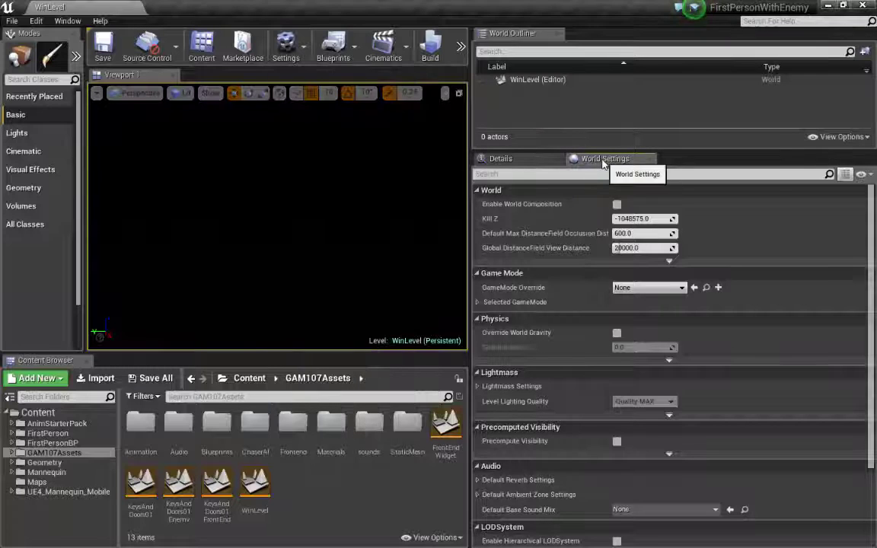
{"action": "left_click", "coordinate": [681, 289]}
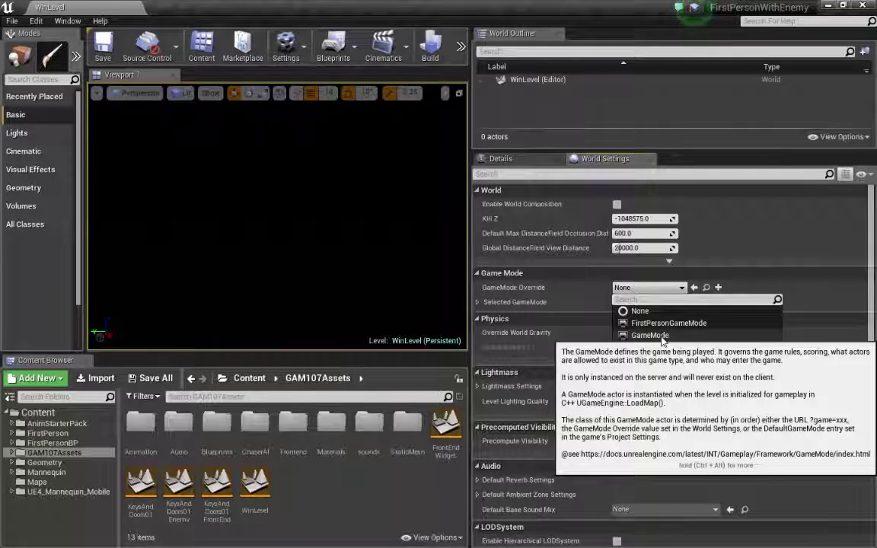
{"action": "left_click", "coordinate": [661, 339]}
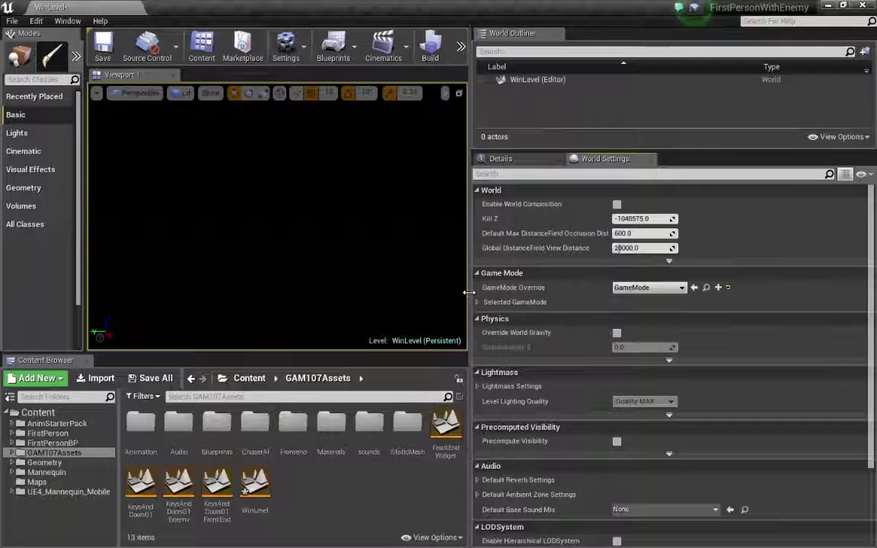
{"action": "left_click_drag", "start_coordinate": [467, 288], "coordinate": [646, 294]}
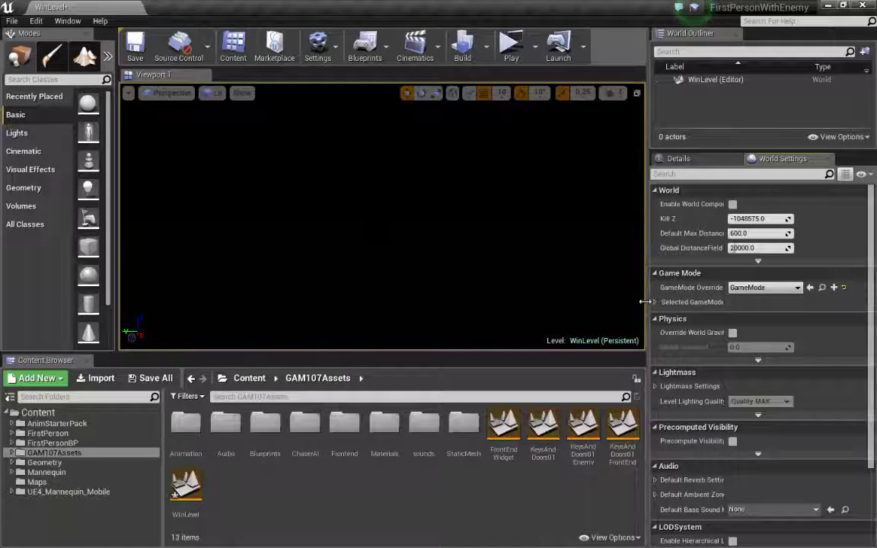
{"action": "left_click_drag", "start_coordinate": [644, 302], "coordinate": [621, 302]}
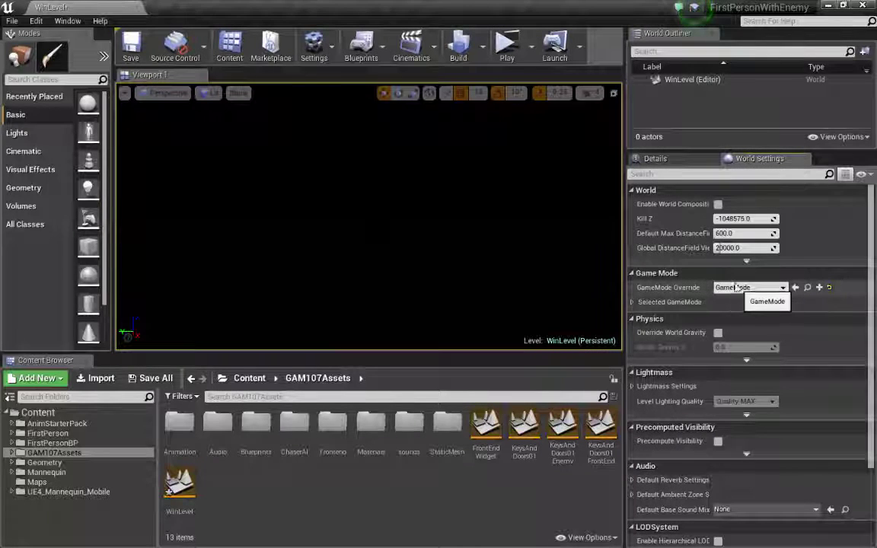
{"action": "left_click", "coordinate": [314, 45]}
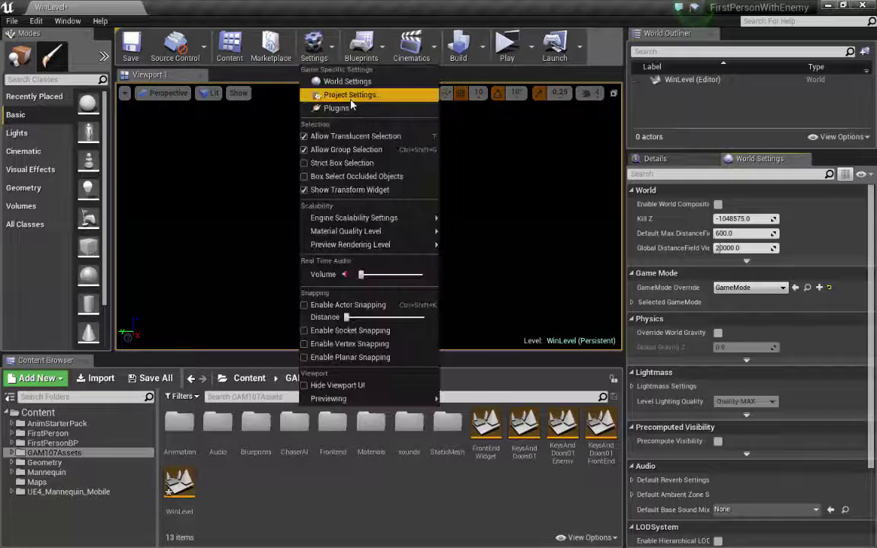
{"action": "left_click", "coordinate": [761, 161]}
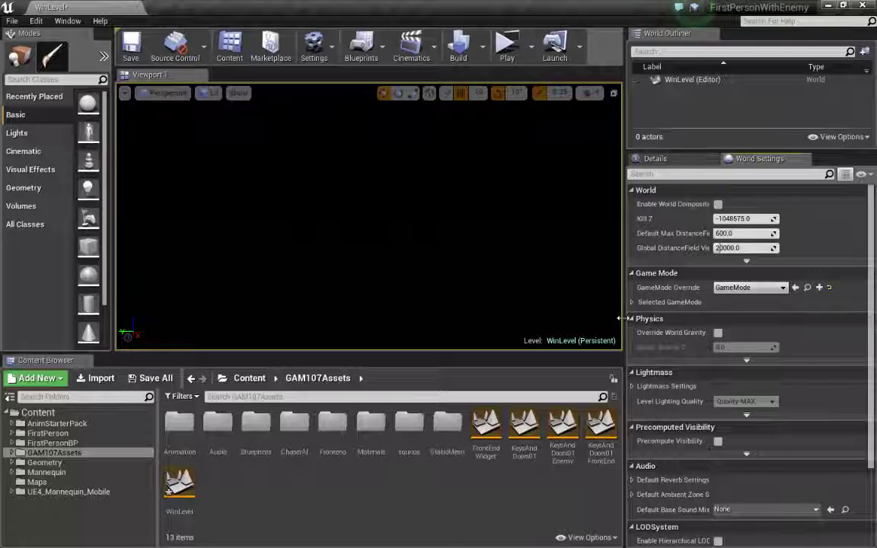
Step: Save WinLevel while switching to the FrontEndWidget level to check its game mode, and reopen WinLevel
{"action": "double_click", "coordinate": [490, 437]}
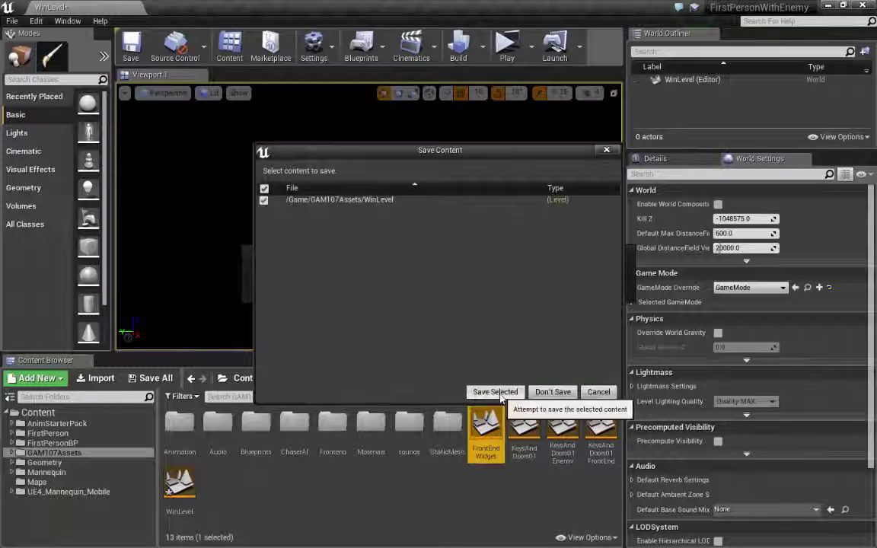
{"action": "left_click", "coordinate": [495, 392]}
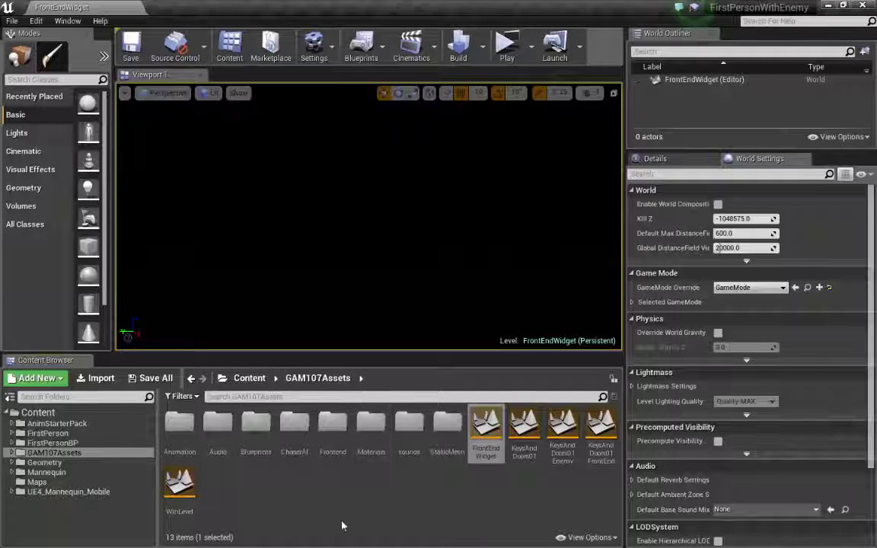
{"action": "double_click", "coordinate": [181, 481]}
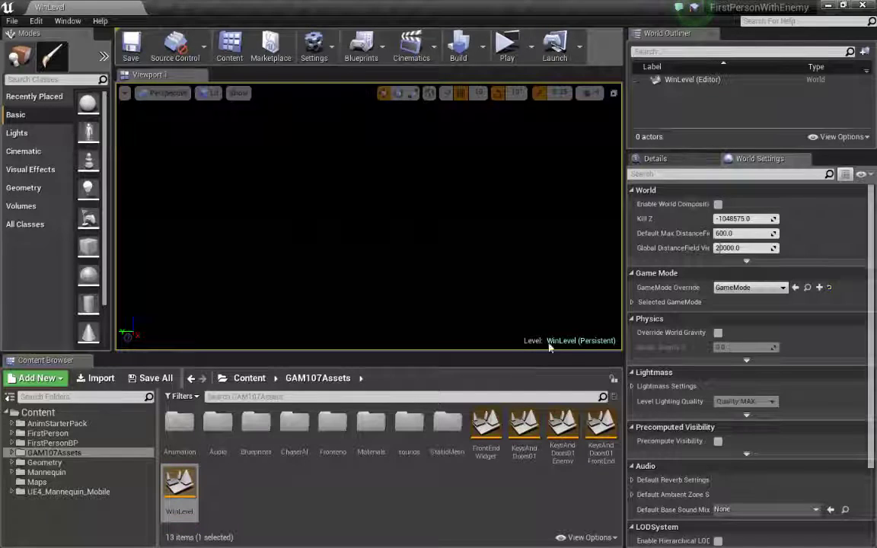
{"action": "left_click_drag", "start_coordinate": [626, 278], "coordinate": [724, 289]}
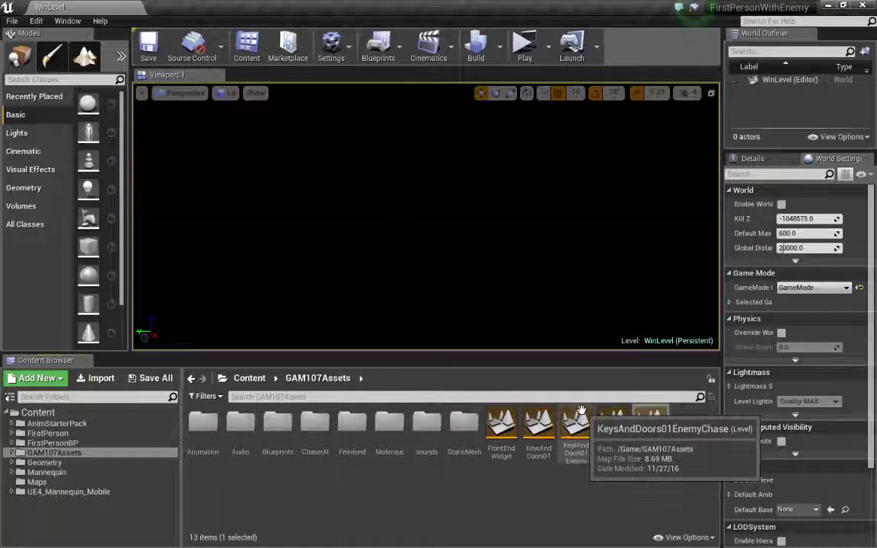
Step: Create a Widget Blueprint named WinWidget in the Frontend folder of GAM107Assets
{"action": "left_click", "coordinate": [422, 493]}
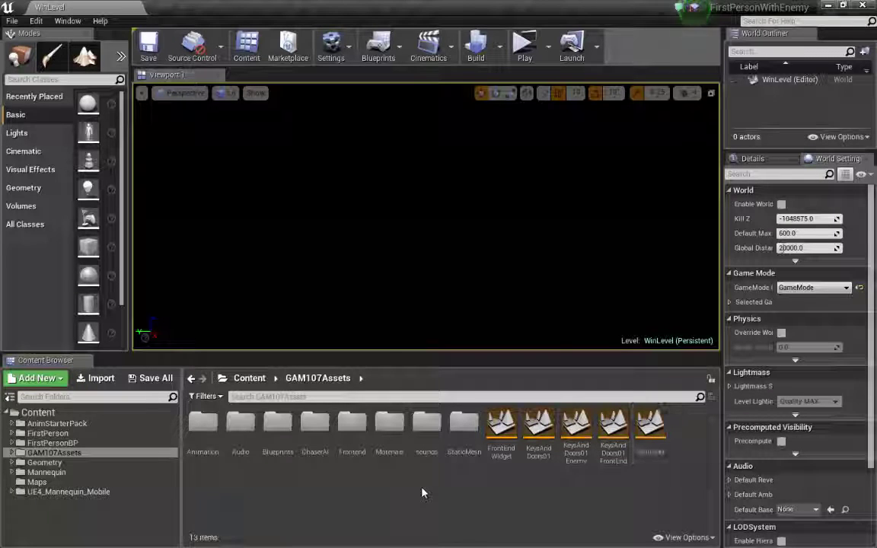
{"action": "double_click", "coordinate": [354, 426]}
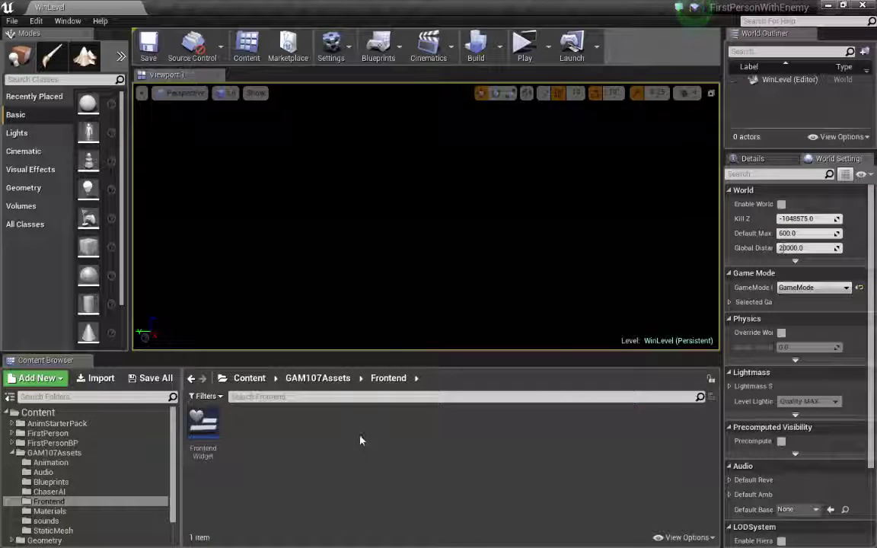
{"action": "right_click", "coordinate": [261, 431]}
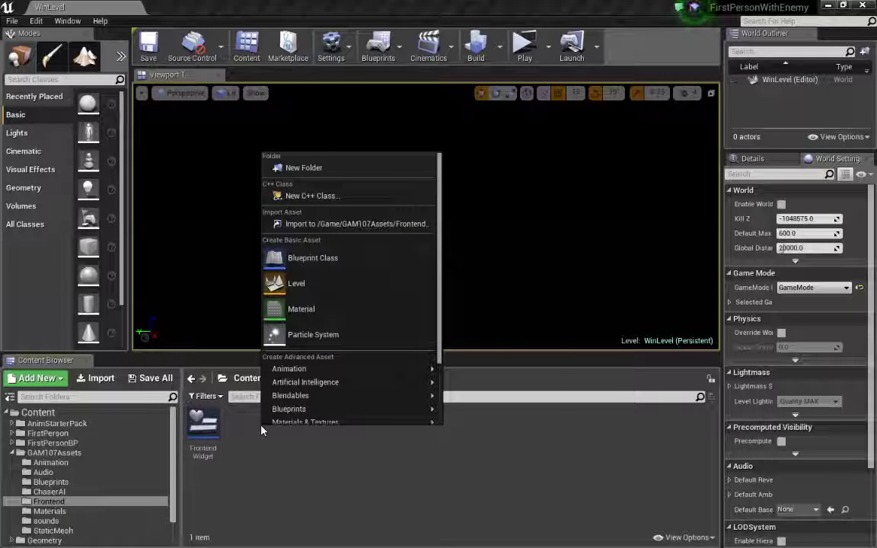
{"action": "scroll", "coordinate": [384, 382], "scroll_direction": "down", "scroll_amount": 1}
{"action": "mouse_move", "coordinate": [384, 386]}
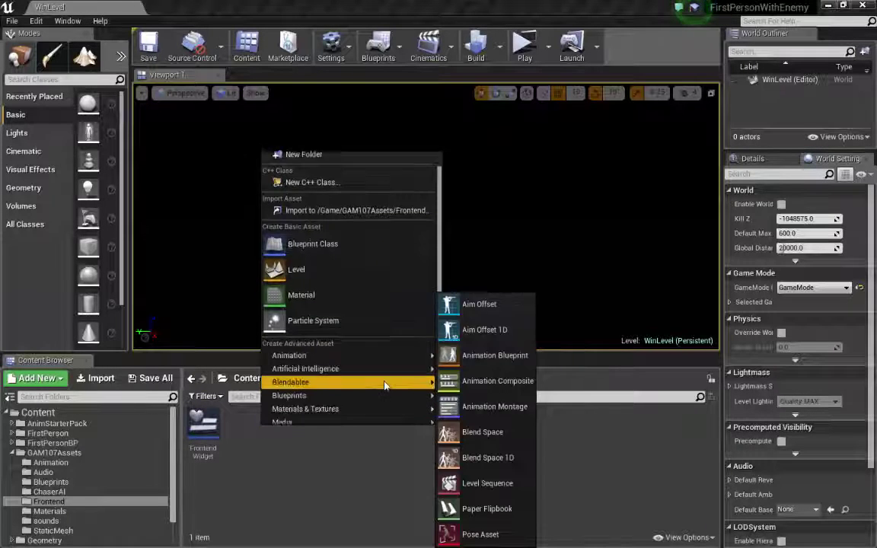
{"action": "scroll", "coordinate": [385, 381], "scroll_direction": "down", "scroll_amount": 3}
{"action": "mouse_move", "coordinate": [295, 418]}
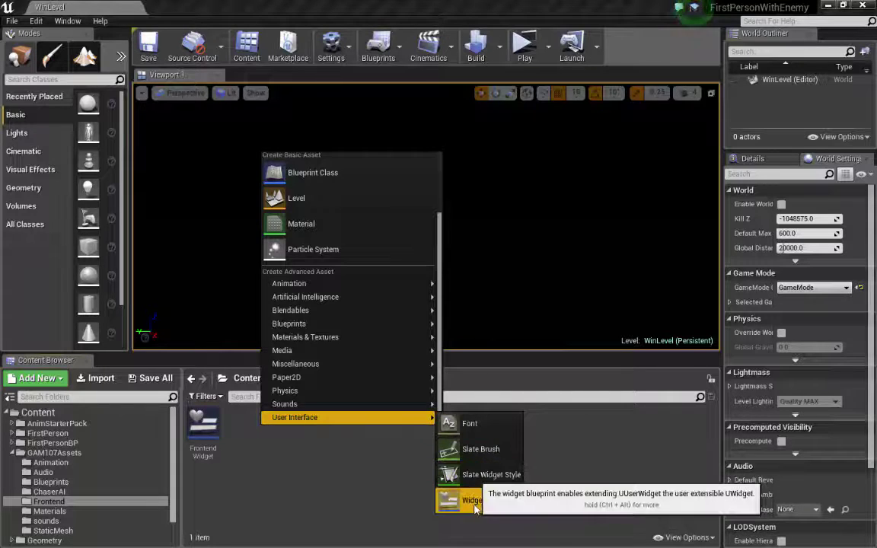
{"action": "left_click", "coordinate": [472, 500]}
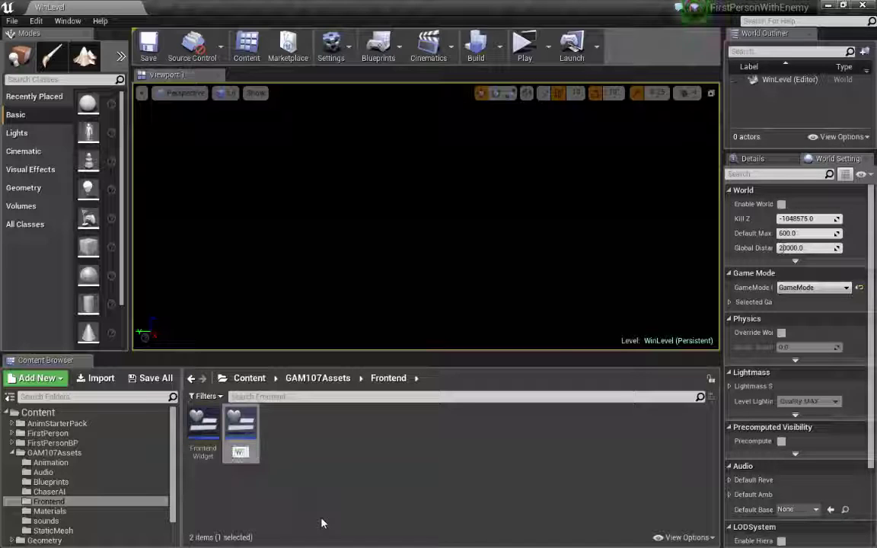
{"action": "type", "text": "inWidg"}
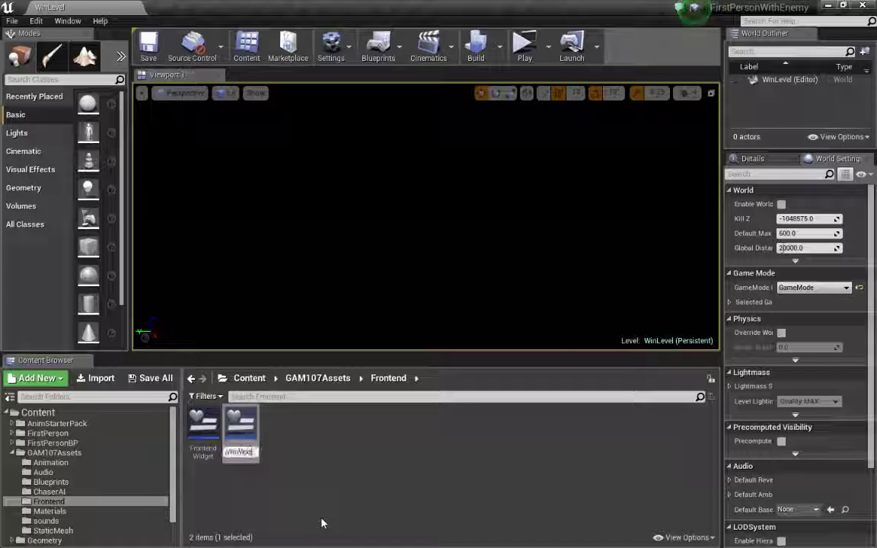
{"action": "type", "text": "et"}
{"action": "key", "text": "Return"}
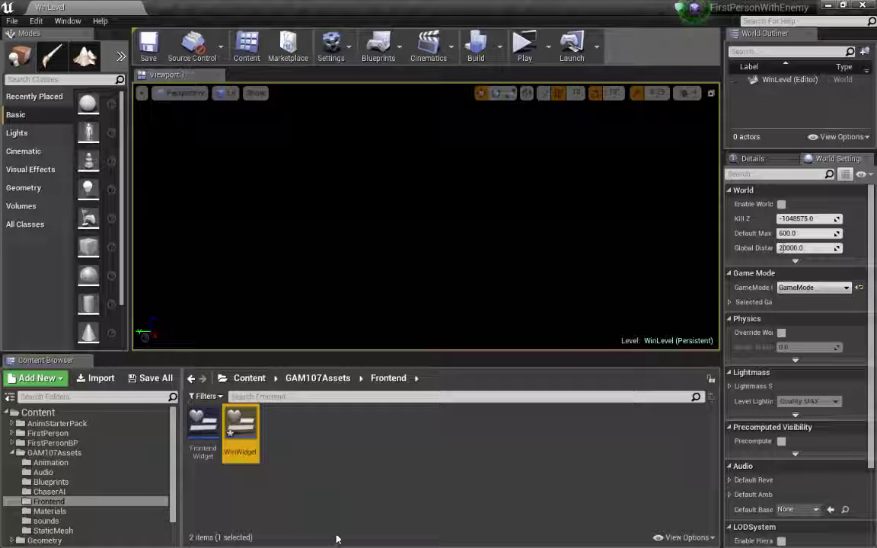
Step: Open WinWidget, dock its editor in the main window and enlarge the canvas area in the Designer
{"action": "double_click", "coordinate": [242, 434]}
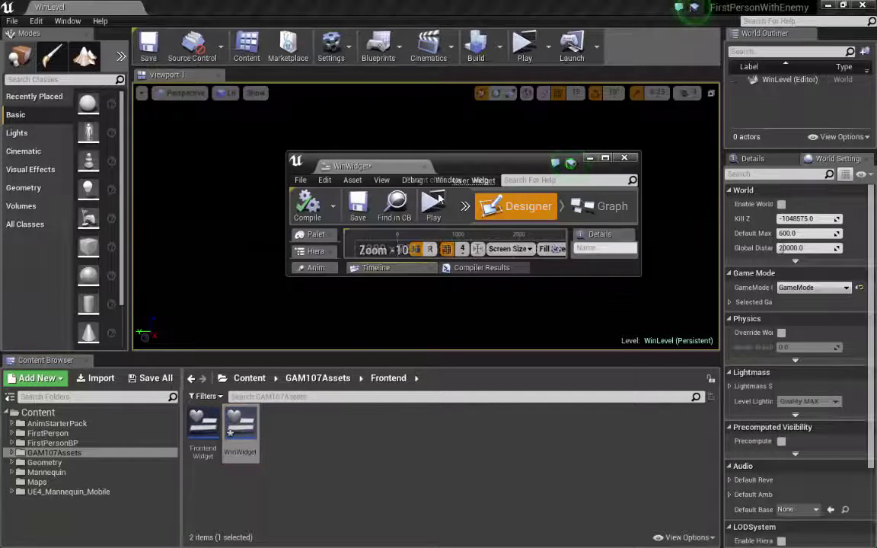
{"action": "left_click_drag", "start_coordinate": [386, 165], "coordinate": [182, 7]}
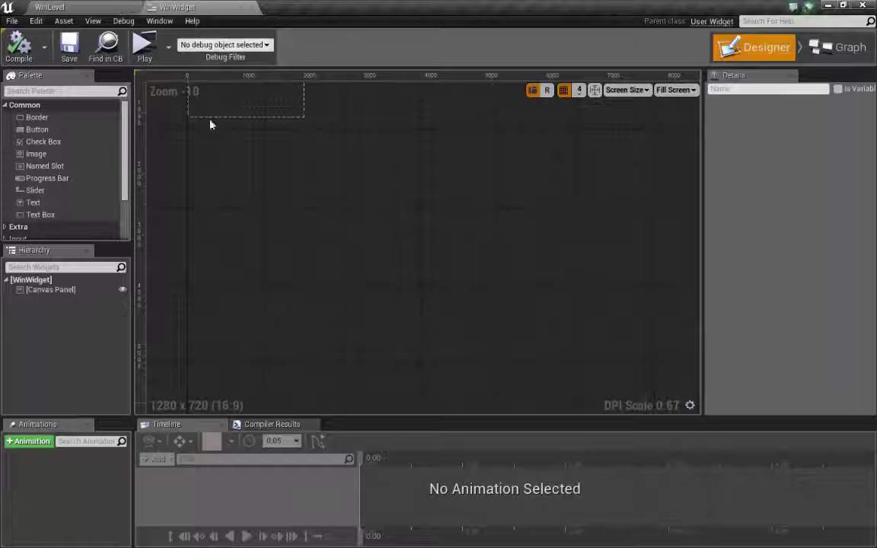
{"action": "left_click_drag", "start_coordinate": [390, 418], "coordinate": [386, 388]}
{"action": "left_click_drag", "start_coordinate": [702, 309], "coordinate": [752, 306]}
{"action": "left_click_drag", "start_coordinate": [678, 389], "coordinate": [677, 444]}
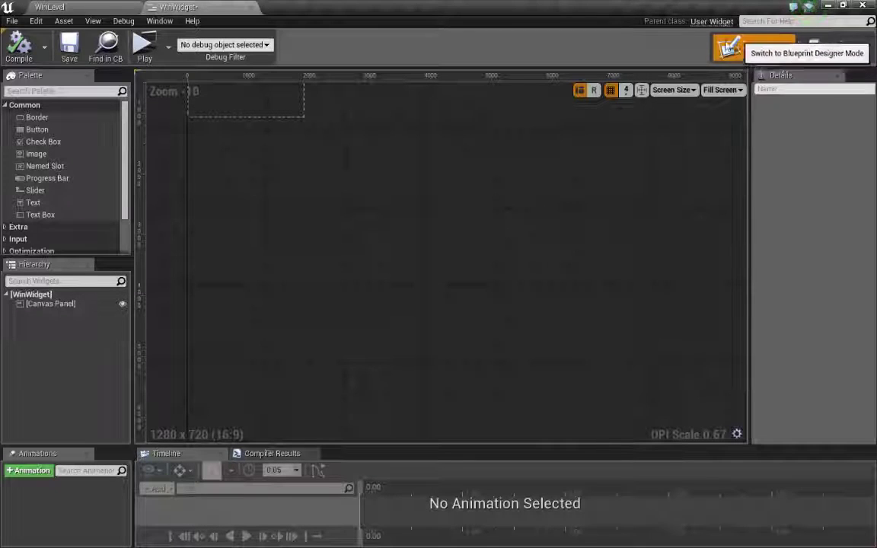
{"action": "right_click_drag", "start_coordinate": [349, 143], "coordinate": [542, 346]}
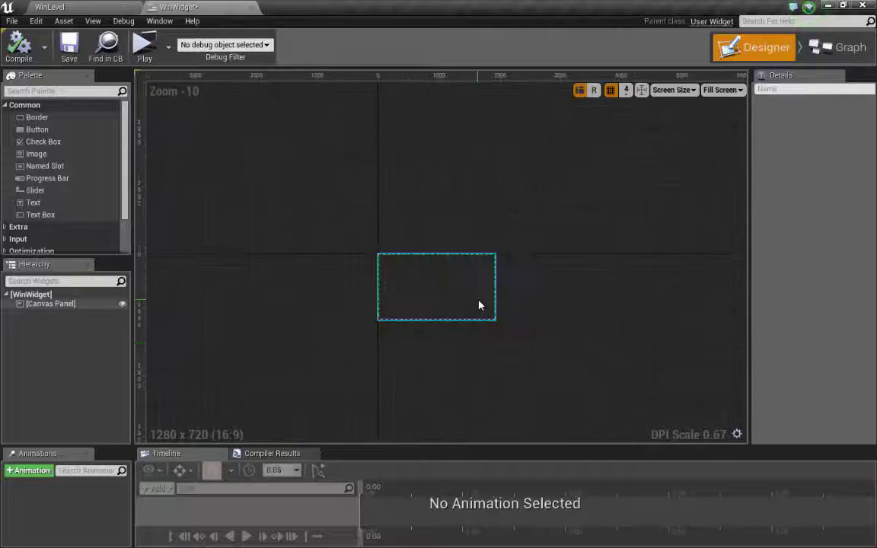
{"action": "scroll", "coordinate": [479, 305], "scroll_direction": "up", "scroll_amount": 6}
{"action": "right_click_drag", "start_coordinate": [395, 226], "coordinate": [506, 248]}
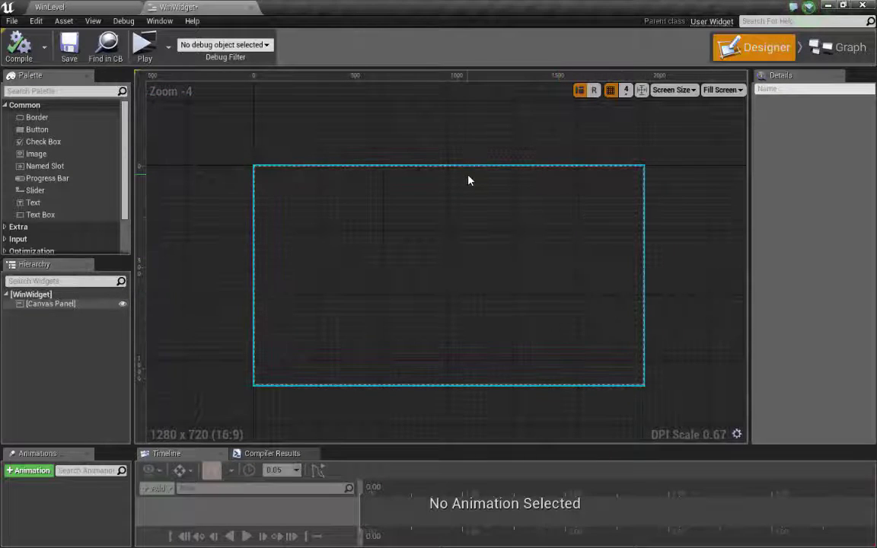
Step: Inspect the event graph of WinWidget and return to the Designer
{"action": "left_click", "coordinate": [838, 47]}
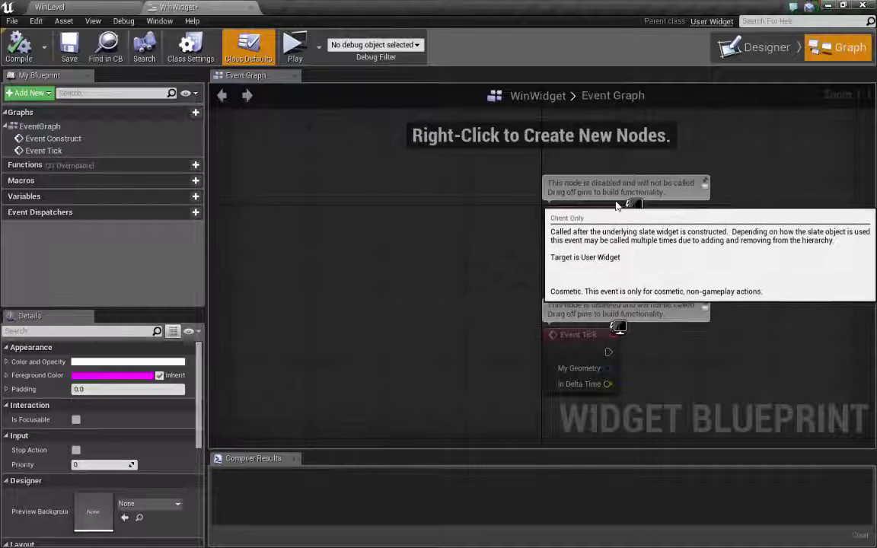
{"action": "left_click", "coordinate": [754, 59]}
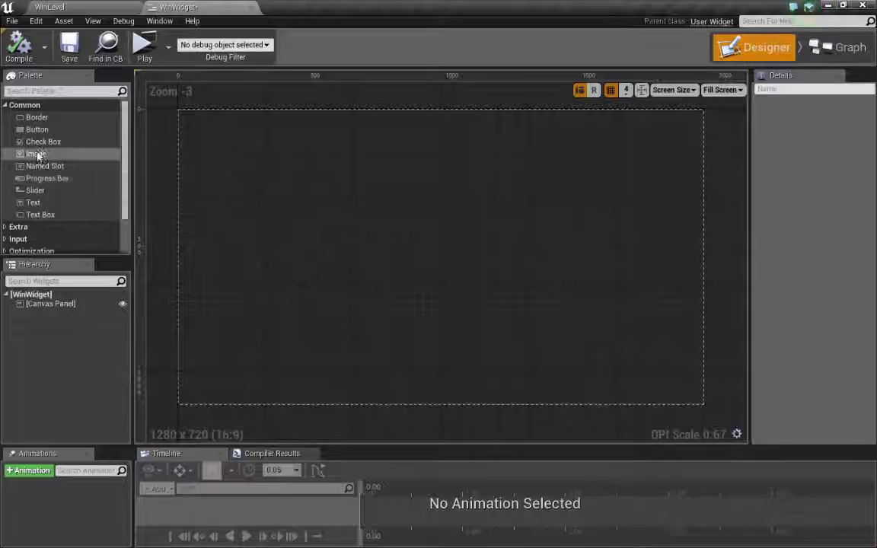
Step: Add an Image at the canvas's upper-left corner and stretch it over the whole canvas, about 1917 by 1079
{"action": "left_click_drag", "start_coordinate": [37, 154], "coordinate": [177, 109]}
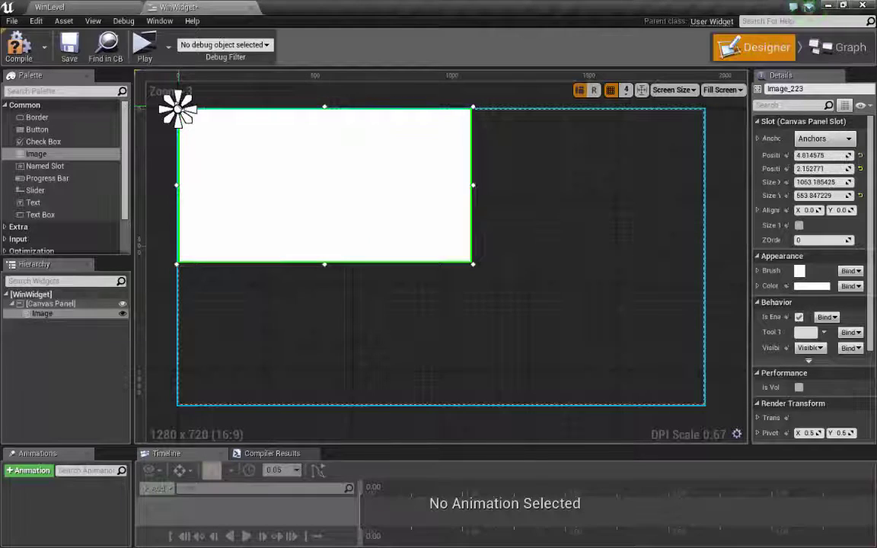
{"action": "left_click_drag", "start_coordinate": [324, 264], "coordinate": [323, 407]}
{"action": "left_click_drag", "start_coordinate": [473, 261], "coordinate": [708, 252]}
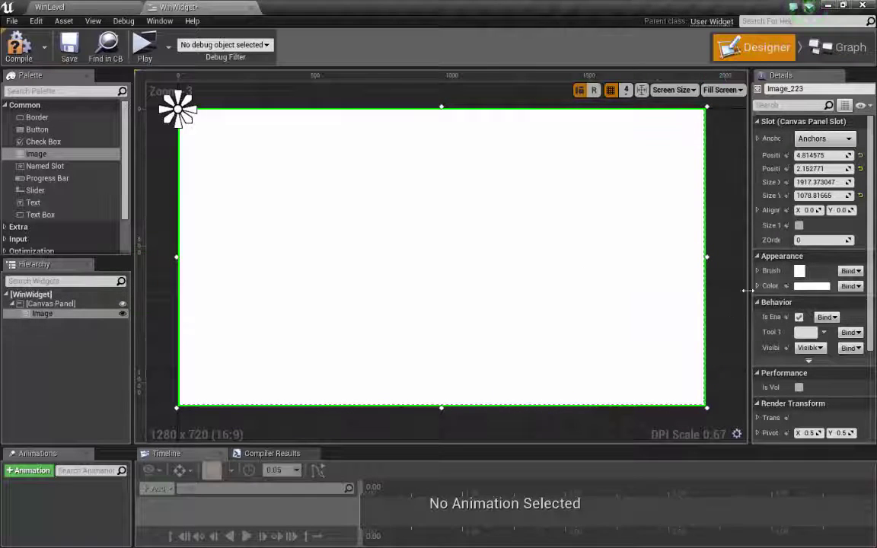
Step: Set the background image's colour to black with full opacity
{"action": "left_click_drag", "start_coordinate": [747, 290], "coordinate": [642, 286]}
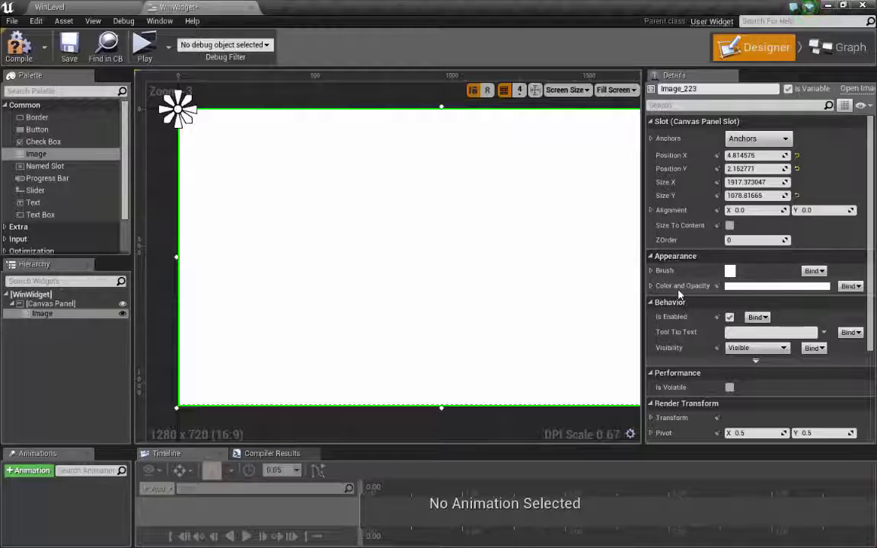
{"action": "left_click", "coordinate": [757, 289]}
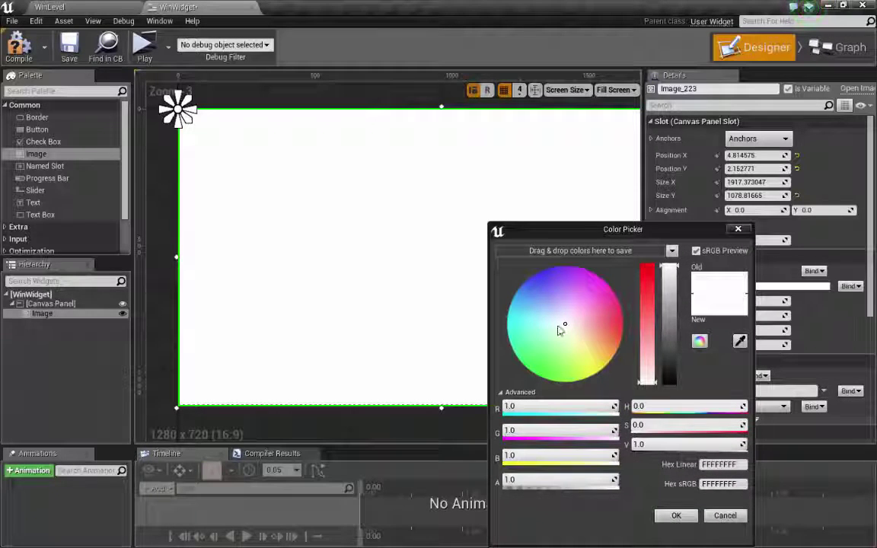
{"action": "left_click_drag", "start_coordinate": [674, 311], "coordinate": [669, 385]}
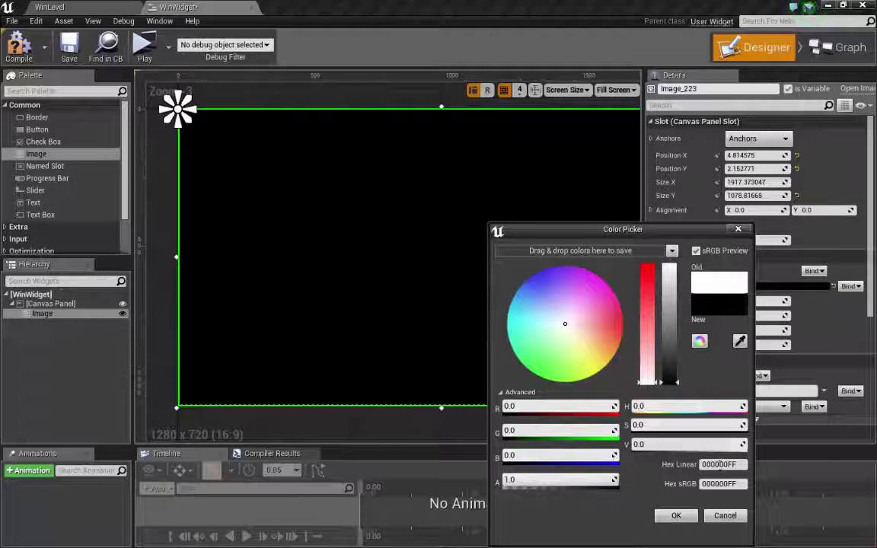
{"action": "left_click", "coordinate": [676, 515]}
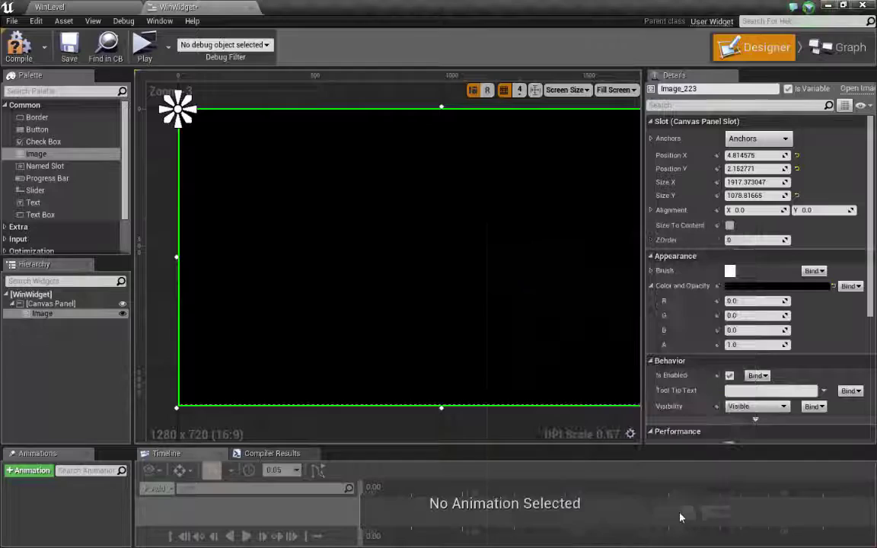
{"action": "left_click_drag", "start_coordinate": [642, 340], "coordinate": [744, 340]}
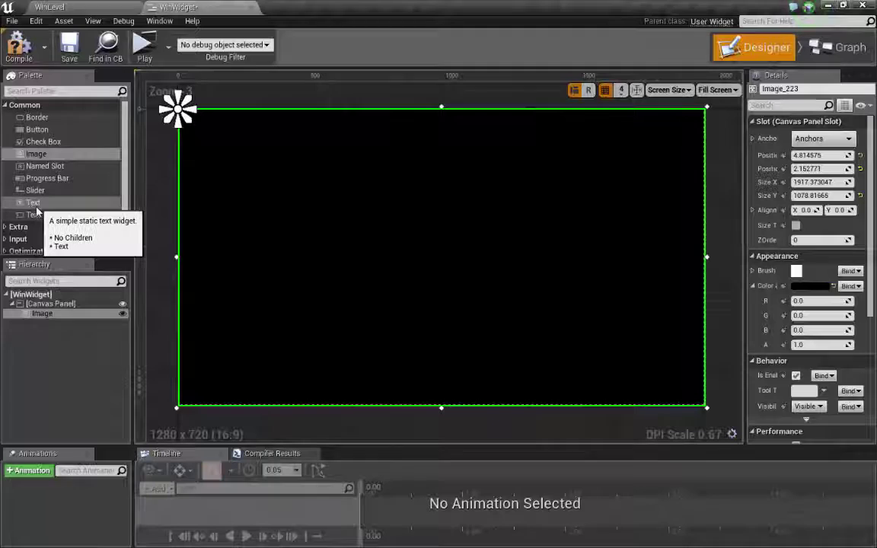
Step: Add a Text block about 727 by 136 and place it near the canvas's upper centre, at about X 616, Y 172
{"action": "left_click_drag", "start_coordinate": [35, 204], "coordinate": [270, 222]}
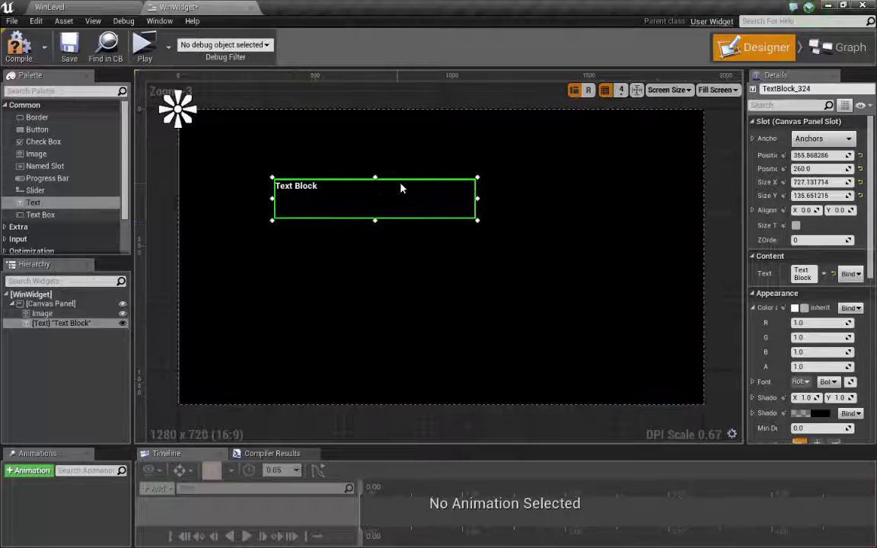
{"action": "left_click_drag", "start_coordinate": [401, 184], "coordinate": [372, 250]}
{"action": "left_click_drag", "start_coordinate": [312, 193], "coordinate": [383, 167]}
{"action": "left_click_drag", "start_coordinate": [446, 269], "coordinate": [495, 191]}
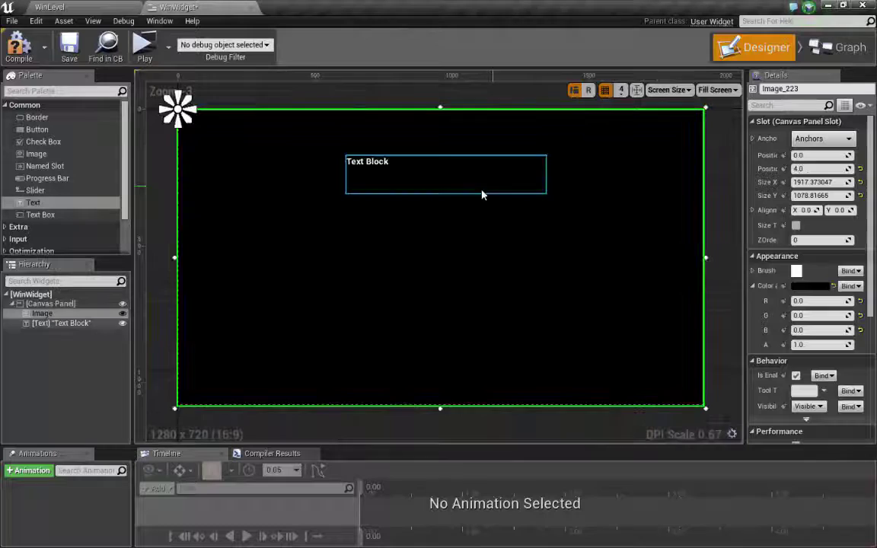
{"action": "left_click", "coordinate": [389, 166]}
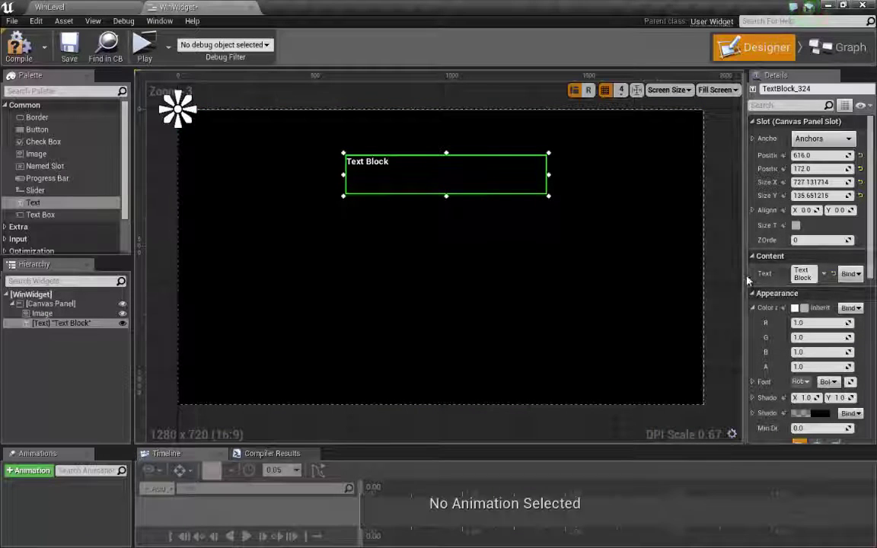
Step: Change the text block's content to "WIN!!"
{"action": "left_click_drag", "start_coordinate": [747, 281], "coordinate": [656, 274]}
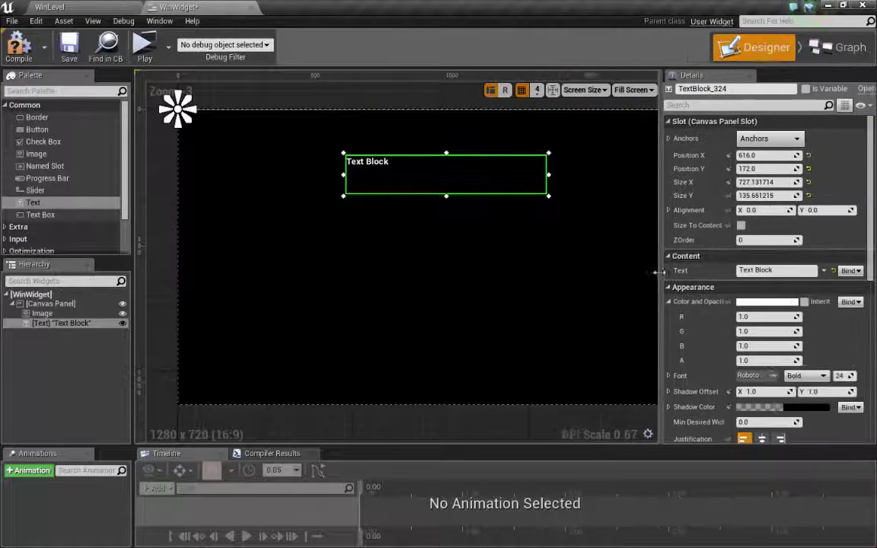
{"action": "left_click", "coordinate": [787, 272]}
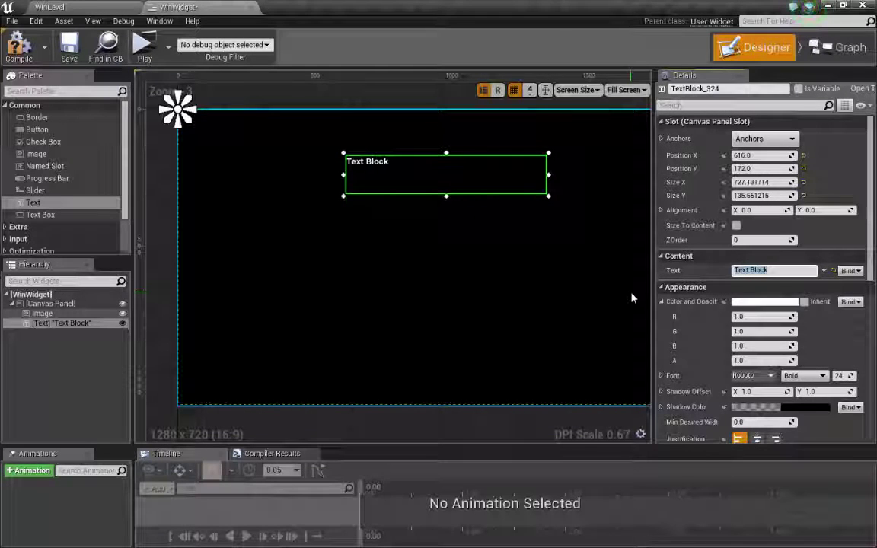
{"action": "type", "text": "WIN"}
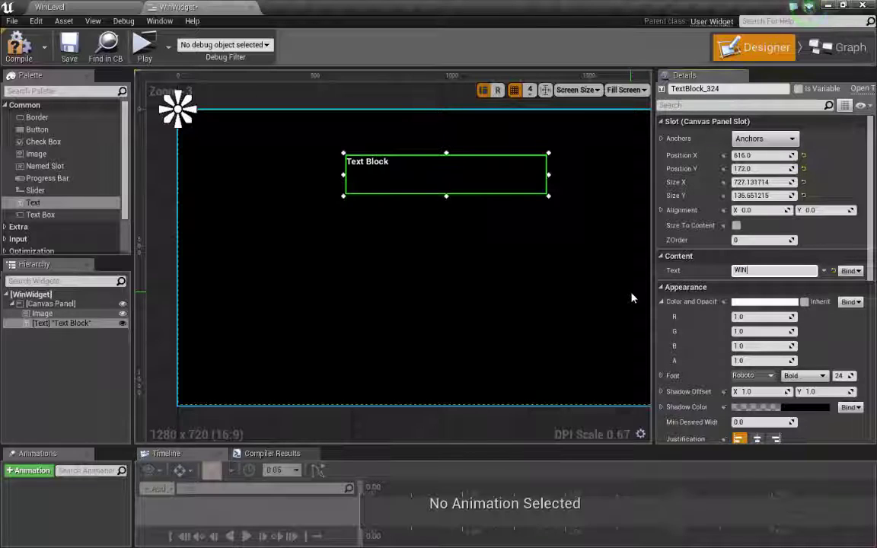
{"action": "type", "text": "!!"}
{"action": "key", "text": "Return"}
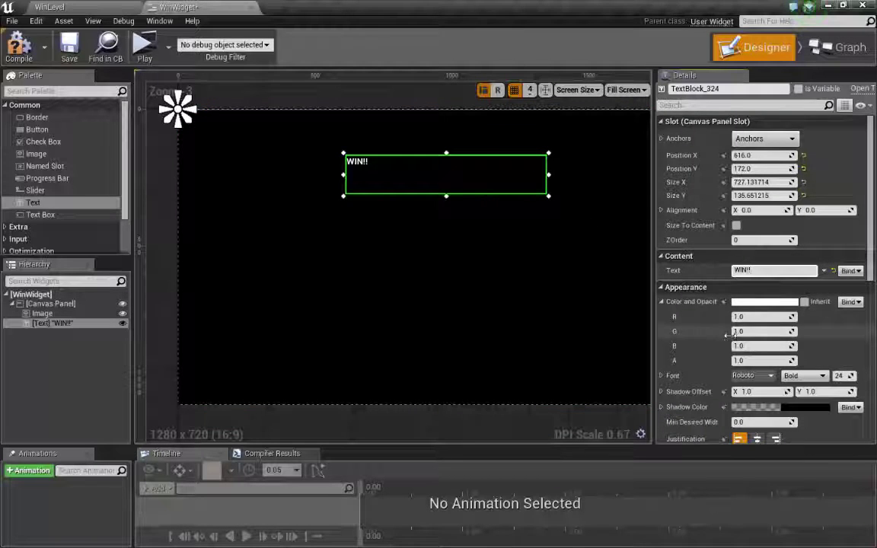
Step: Enlarge the WIN!! font to 204, resize its box to about 669 by 309 and centre it at about X 624, Y 204
{"action": "scroll", "coordinate": [729, 334], "scroll_direction": "down", "scroll_amount": 1}
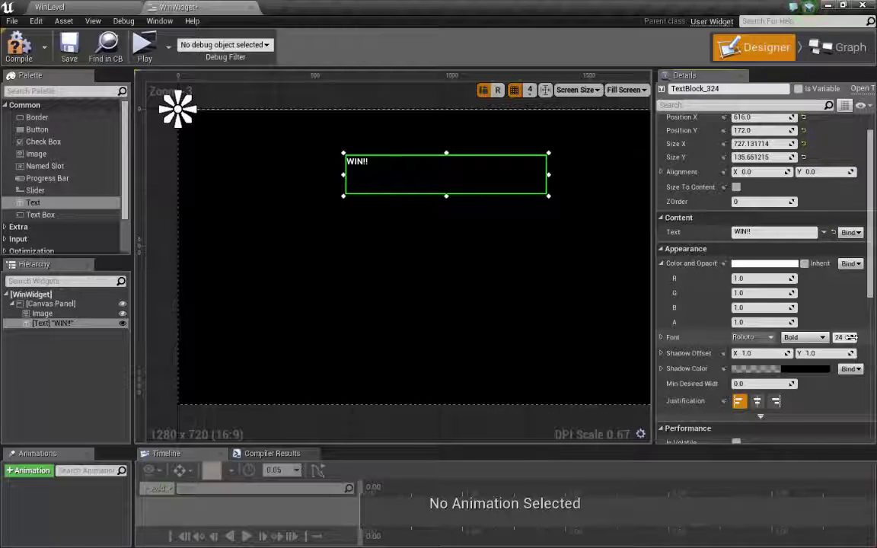
{"action": "left_click_drag", "start_coordinate": [846, 337], "coordinate": [871, 337]}
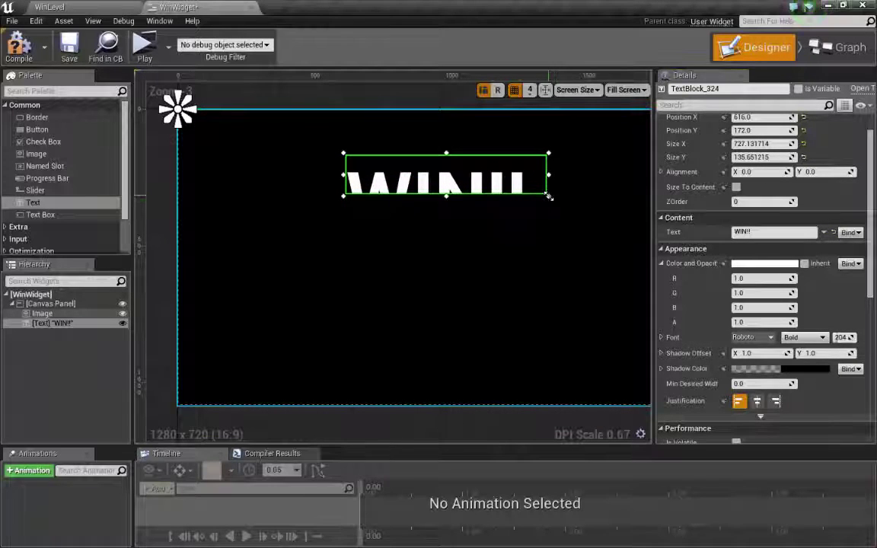
{"action": "left_click_drag", "start_coordinate": [548, 196], "coordinate": [533, 244]}
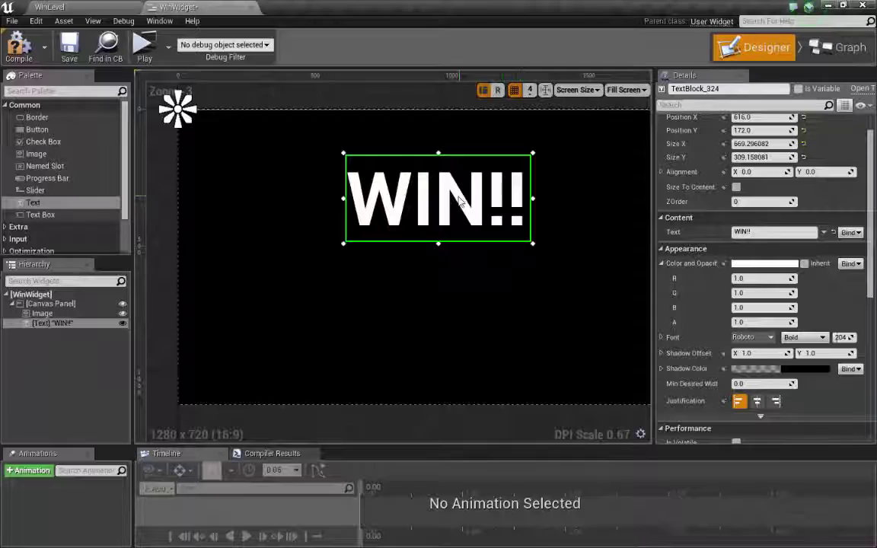
{"action": "left_click_drag", "start_coordinate": [460, 199], "coordinate": [456, 203]}
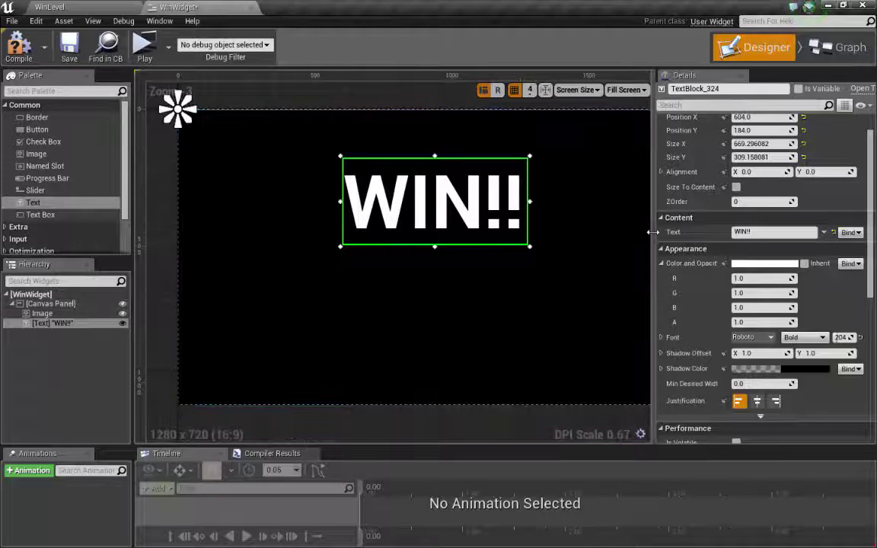
{"action": "left_click_drag", "start_coordinate": [653, 231], "coordinate": [769, 231]}
{"action": "left_click_drag", "start_coordinate": [424, 207], "coordinate": [431, 220]}
{"action": "left_click", "coordinate": [479, 101]}
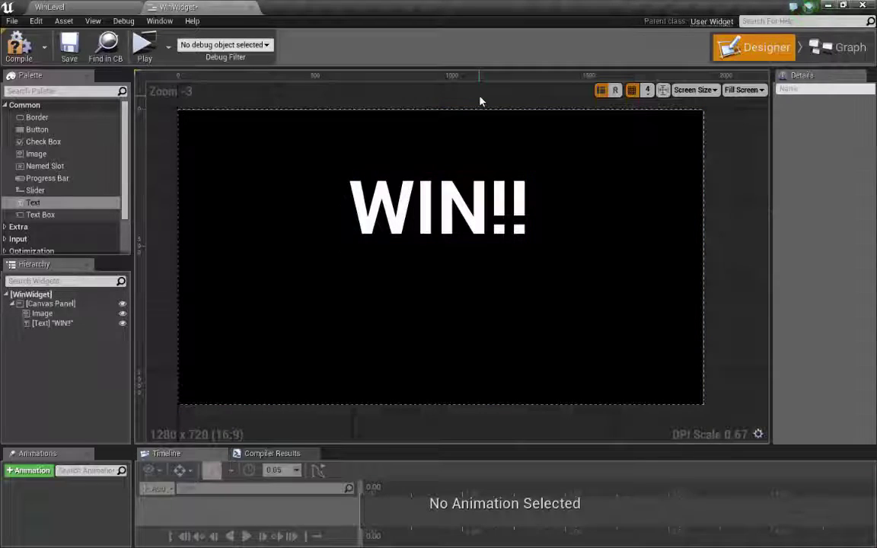
{"action": "left_click", "coordinate": [465, 202]}
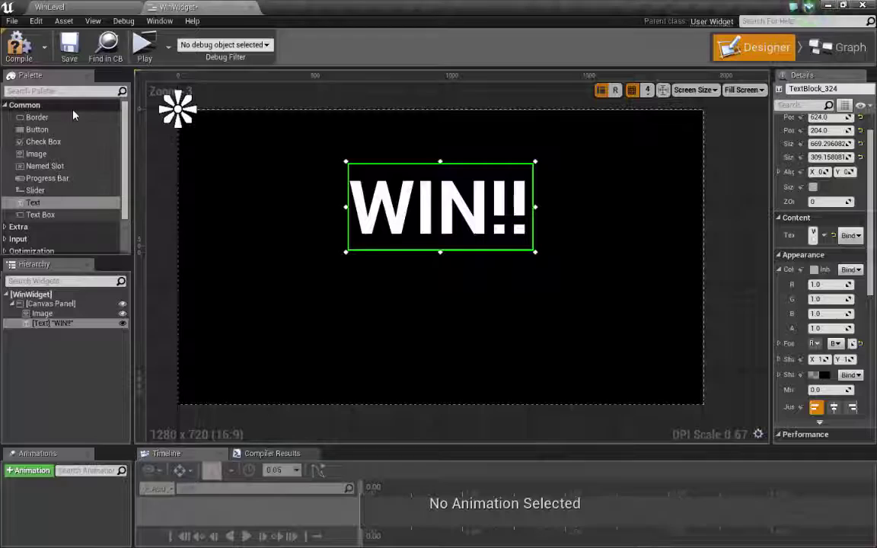
Step: Add a Button about 574 by 116 and centre it below the WIN!! text, at about X 668, Y 704
{"action": "left_click", "coordinate": [32, 131]}
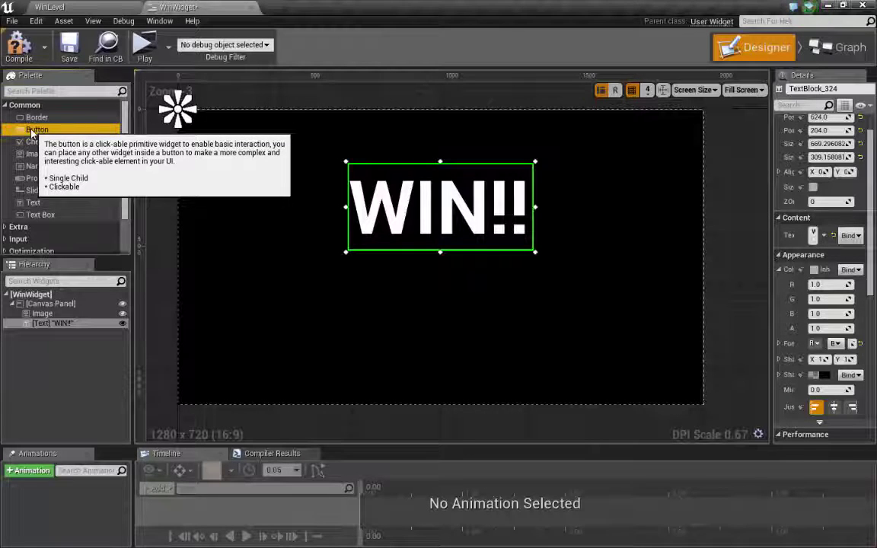
{"action": "left_click_drag", "start_coordinate": [32, 131], "coordinate": [288, 290]}
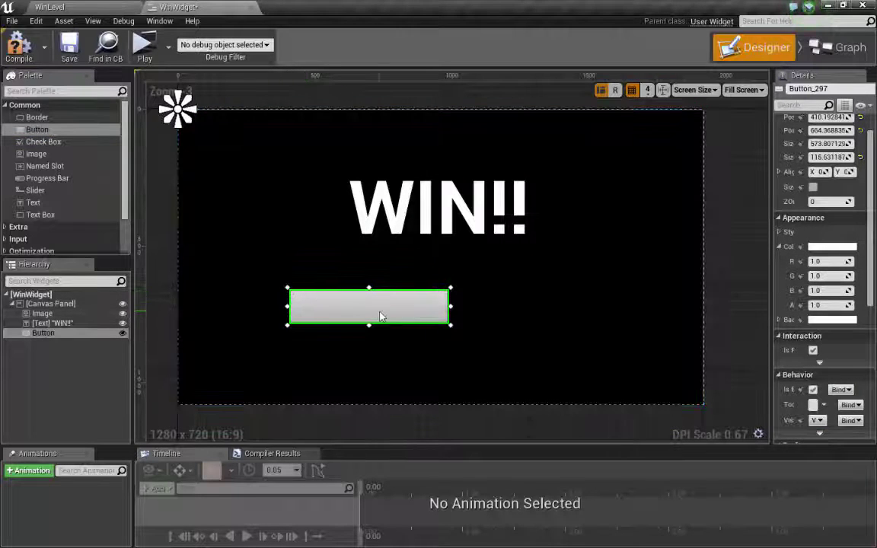
{"action": "left_click_drag", "start_coordinate": [381, 316], "coordinate": [448, 327]}
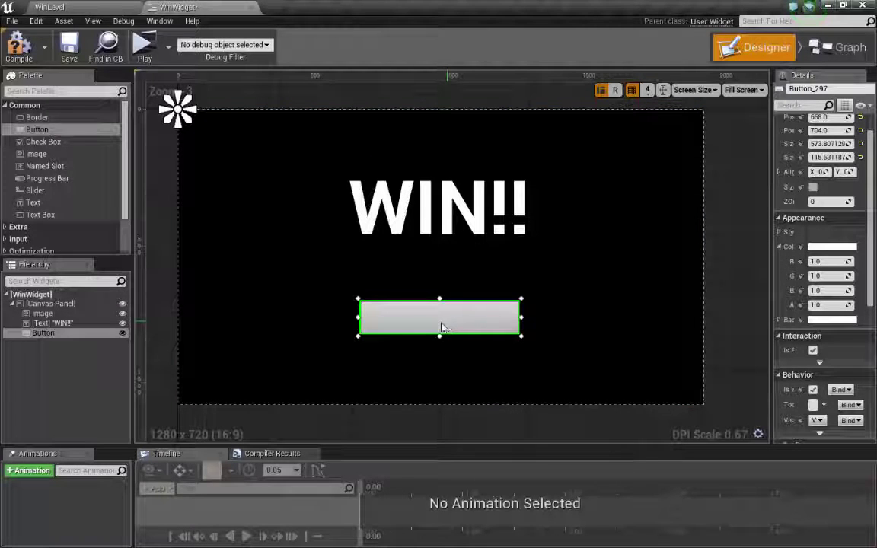
Step: Add a Text block inside the button as its child and select it in the widget hierarchy
{"action": "left_click_drag", "start_coordinate": [32, 207], "coordinate": [446, 318]}
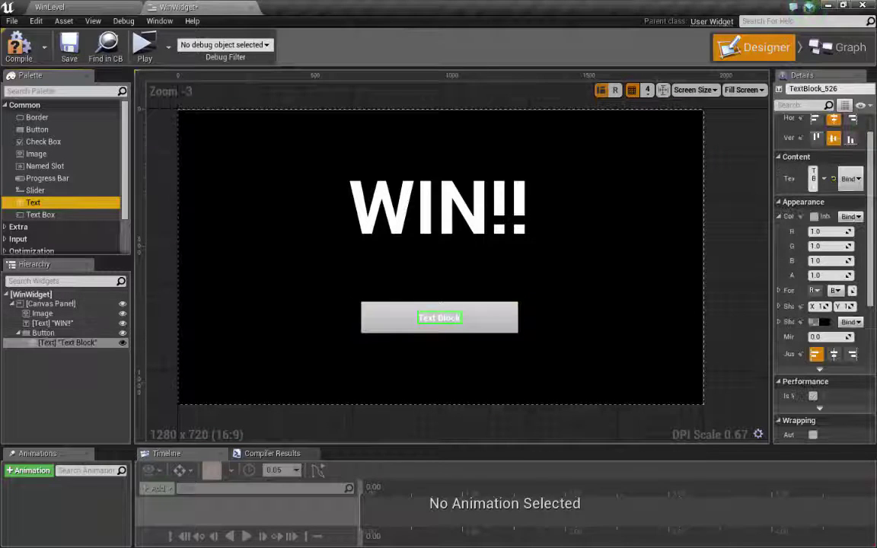
{"action": "left_click", "coordinate": [44, 333]}
{"action": "left_click", "coordinate": [52, 345]}
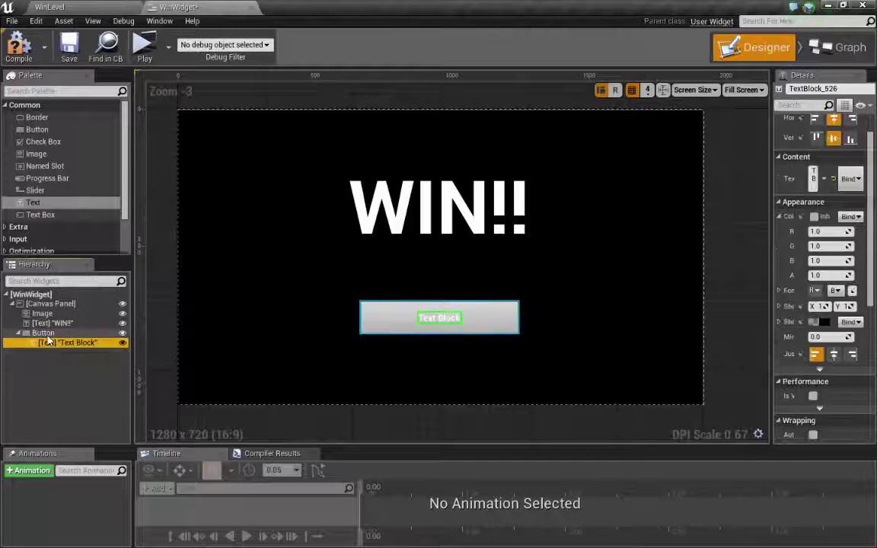
{"action": "left_click", "coordinate": [44, 333]}
{"action": "left_click", "coordinate": [57, 344]}
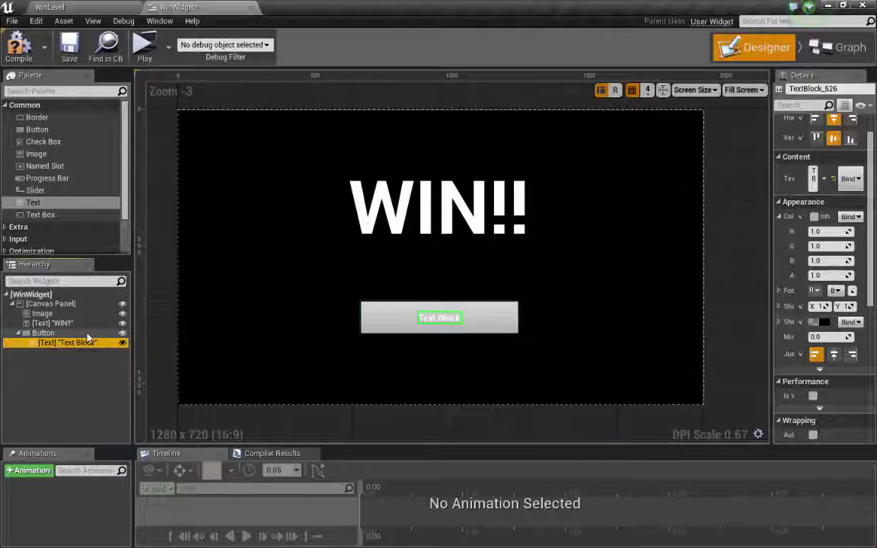
{"action": "left_click", "coordinate": [43, 333]}
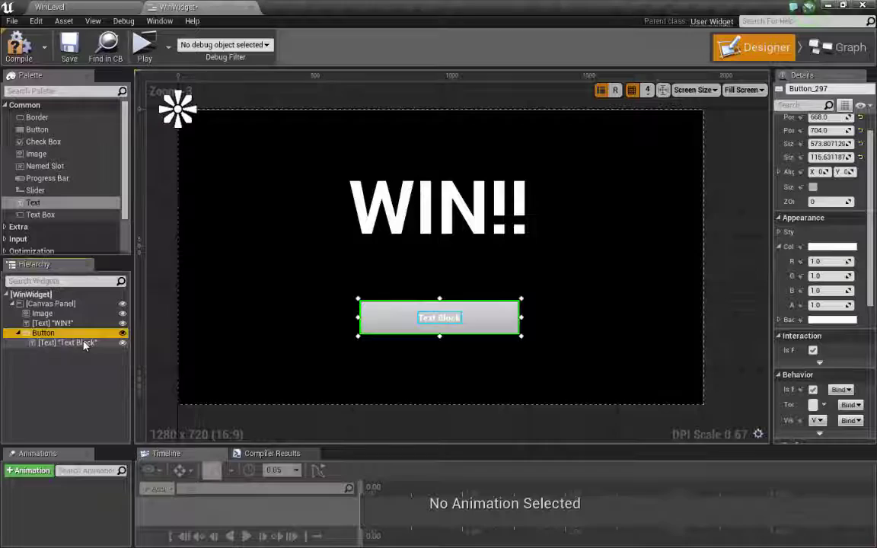
{"action": "left_click", "coordinate": [85, 346]}
Step: Colour the button's text red, about R 0.655, G 0.015, B 0.0
{"action": "left_click_drag", "start_coordinate": [770, 276], "coordinate": [585, 276]}
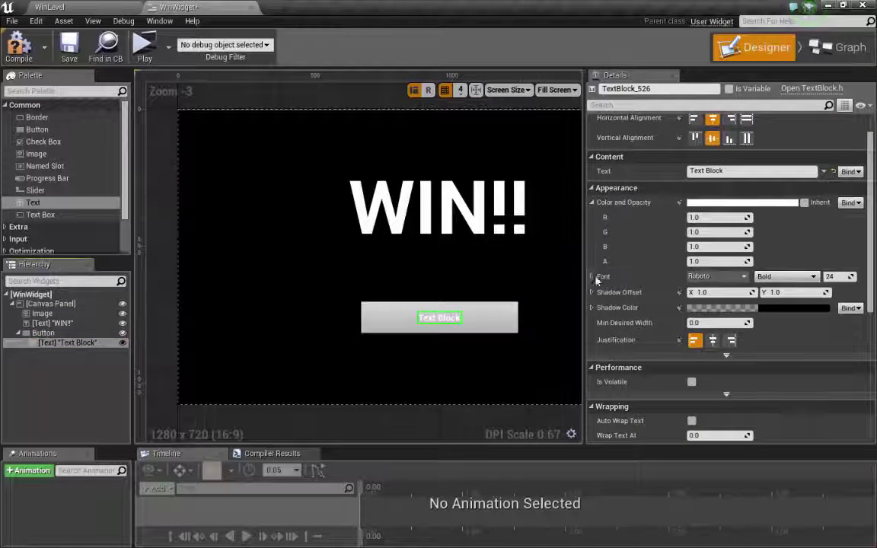
{"action": "left_click", "coordinate": [719, 202]}
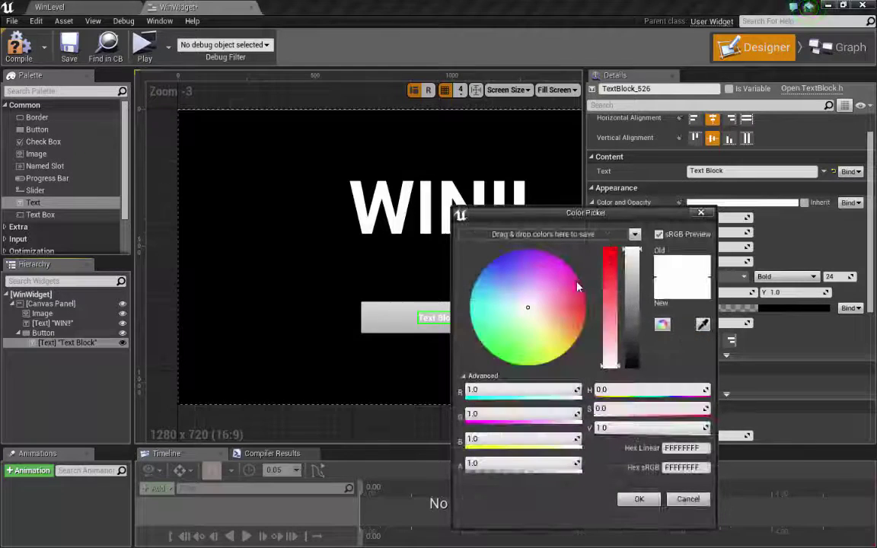
{"action": "left_click_drag", "start_coordinate": [528, 309], "coordinate": [568, 326]}
{"action": "left_click_drag", "start_coordinate": [631, 252], "coordinate": [632, 312]}
{"action": "left_click_drag", "start_coordinate": [617, 274], "coordinate": [617, 245]}
{"action": "left_click_drag", "start_coordinate": [635, 312], "coordinate": [633, 289]}
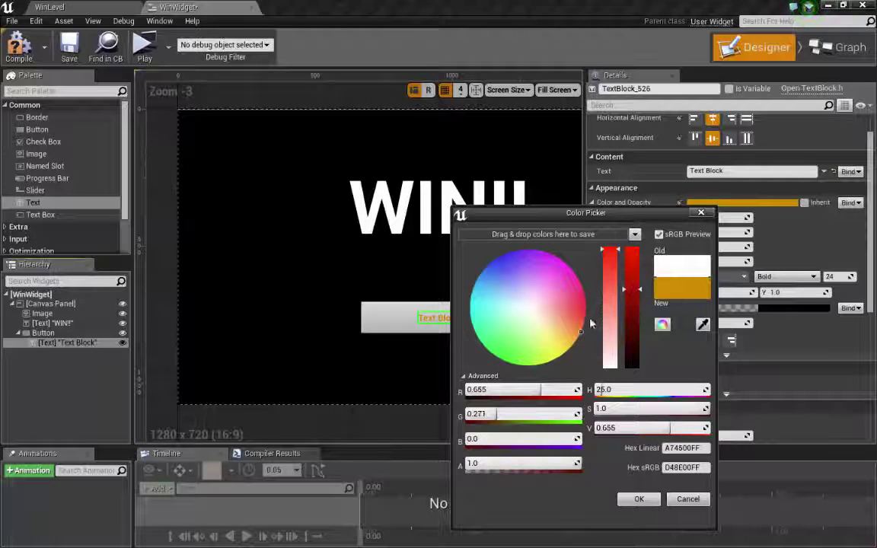
{"action": "left_click_drag", "start_coordinate": [581, 321], "coordinate": [605, 314]}
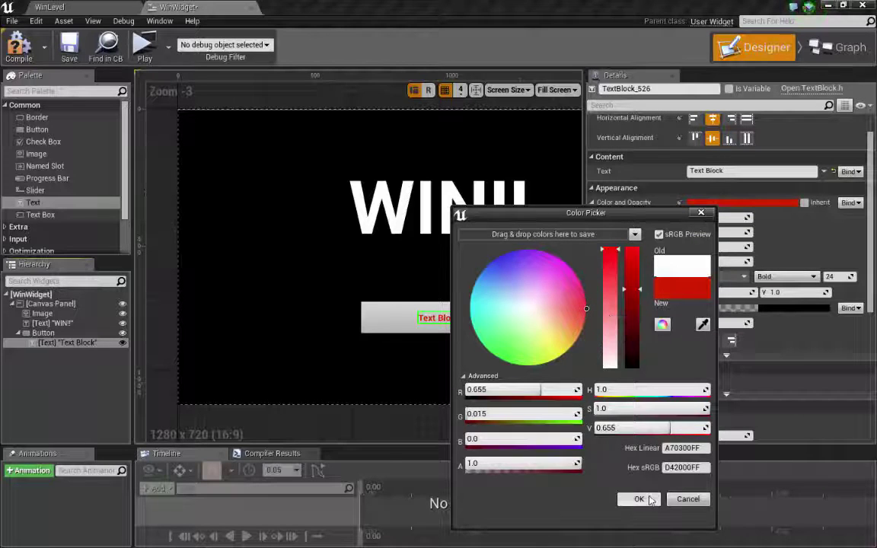
{"action": "left_click", "coordinate": [639, 498]}
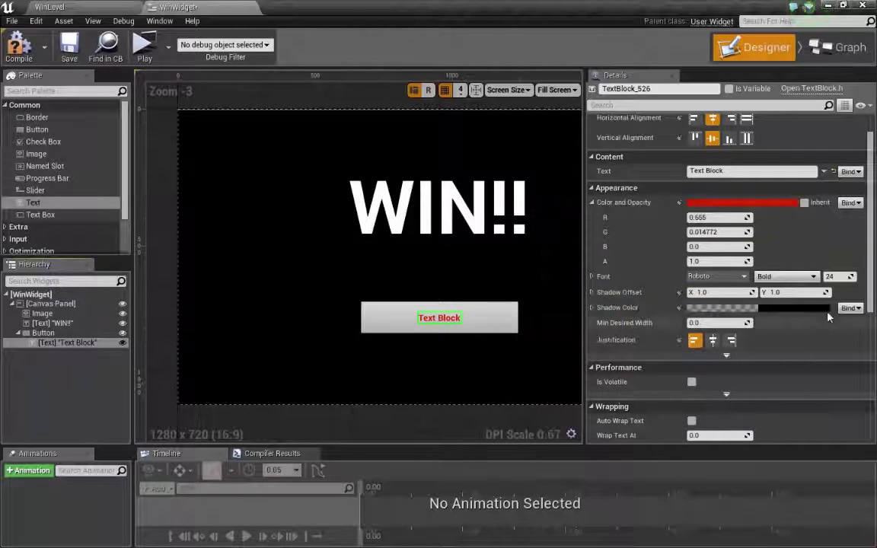
Step: Change the button's text to "Replay" and set its font size to 64
{"action": "left_click", "coordinate": [713, 171]}
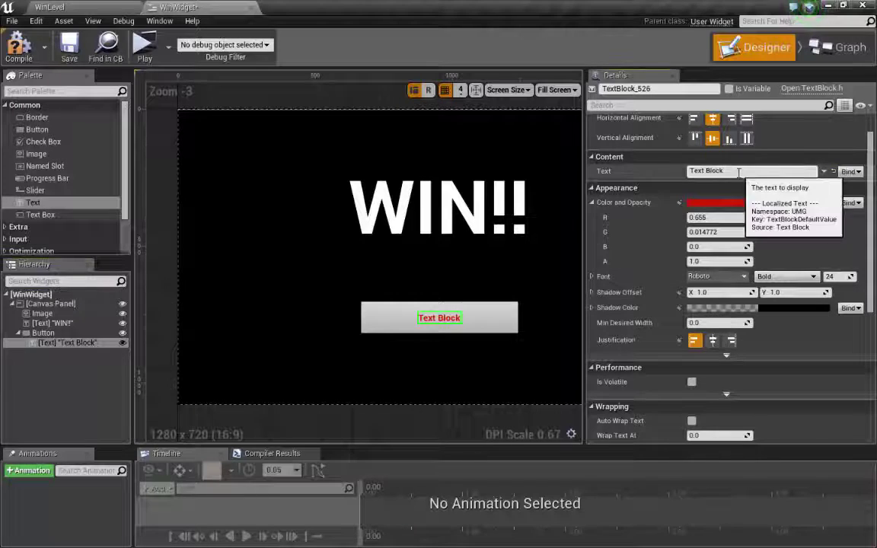
{"action": "left_click_drag", "start_coordinate": [724, 172], "coordinate": [667, 180]}
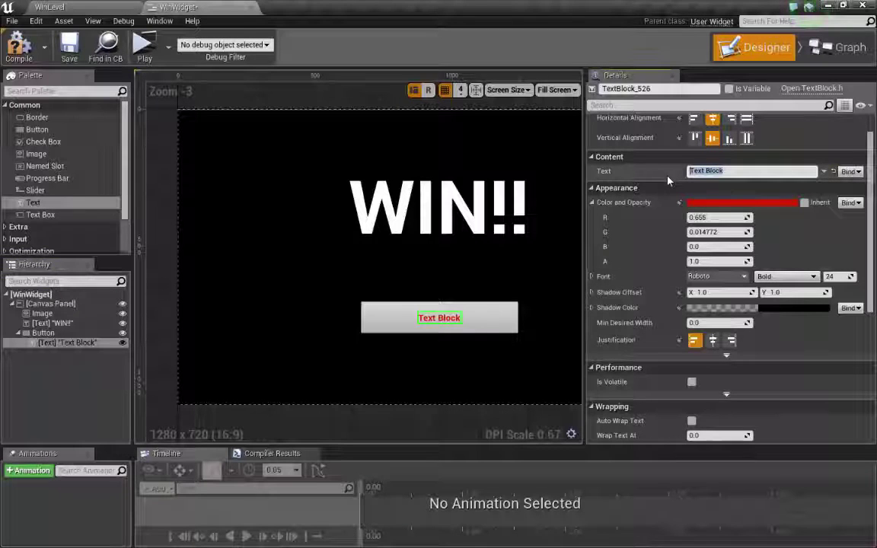
{"action": "type", "text": "RE"}
{"action": "key", "text": "BackSpace"}
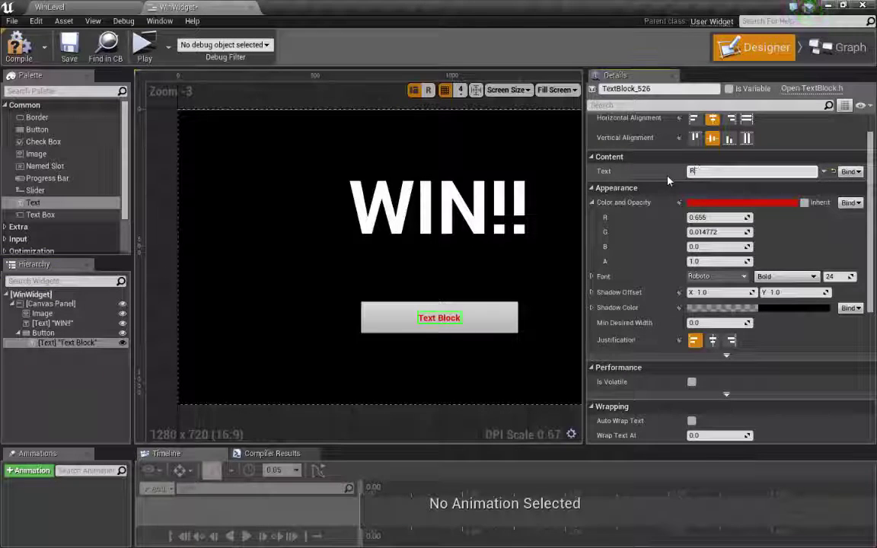
{"action": "type", "text": "eplay"}
{"action": "key", "text": "Return"}
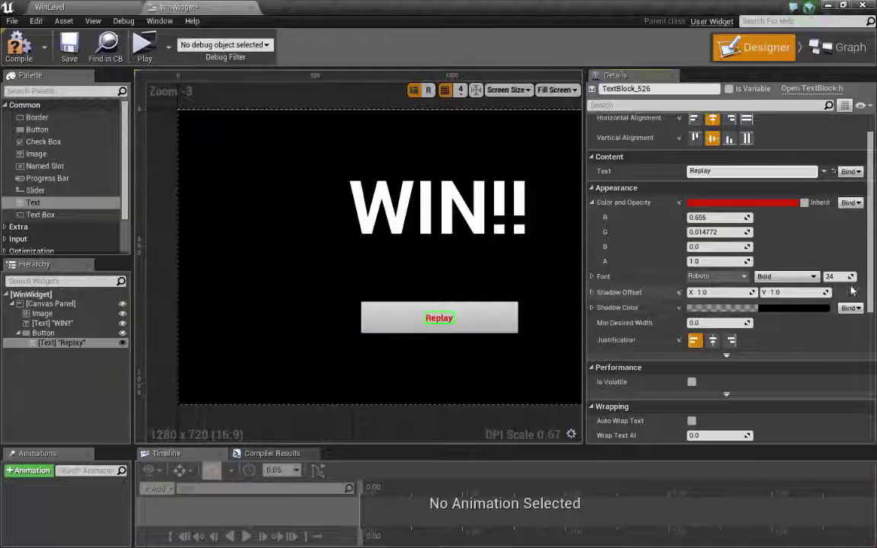
{"action": "mouse_move", "coordinate": [845, 277]}
{"action": "left_mouse_down"}
{"action": "mouse_move", "coordinate": [871, 277]}
{"action": "mouse_move", "coordinate": [838, 276]}
{"action": "left_mouse_up"}
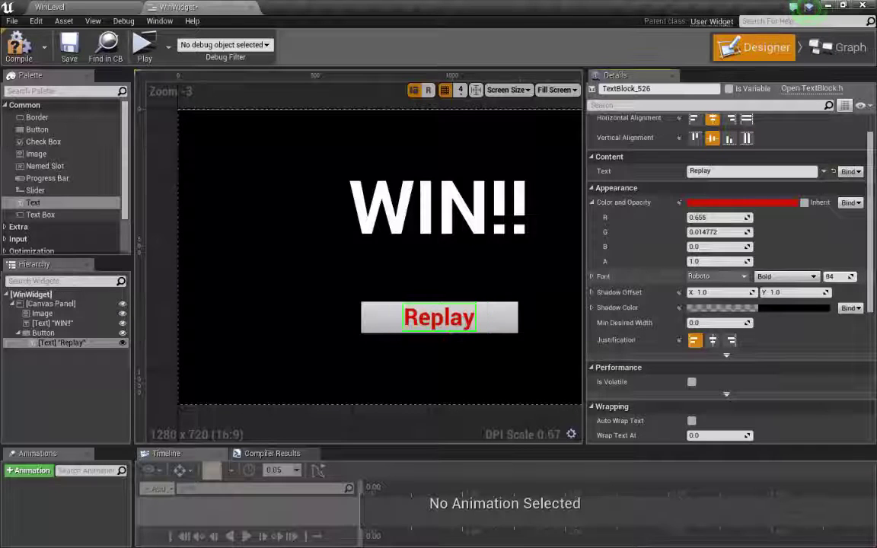
Step: Deselect the Replay text and widen the designer canvas to check the whole win screen layout
{"action": "left_click", "coordinate": [377, 419]}
{"action": "left_click_drag", "start_coordinate": [584, 368], "coordinate": [765, 366]}
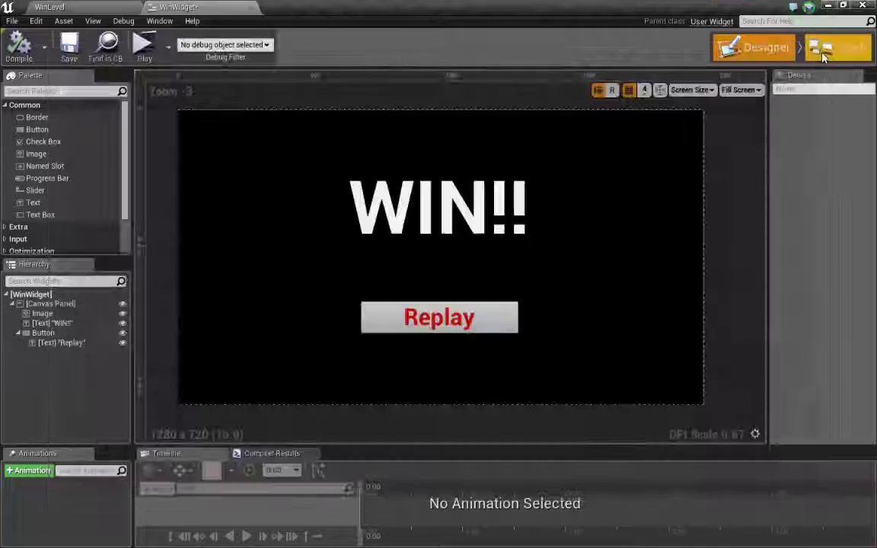
{"action": "left_click", "coordinate": [518, 243]}
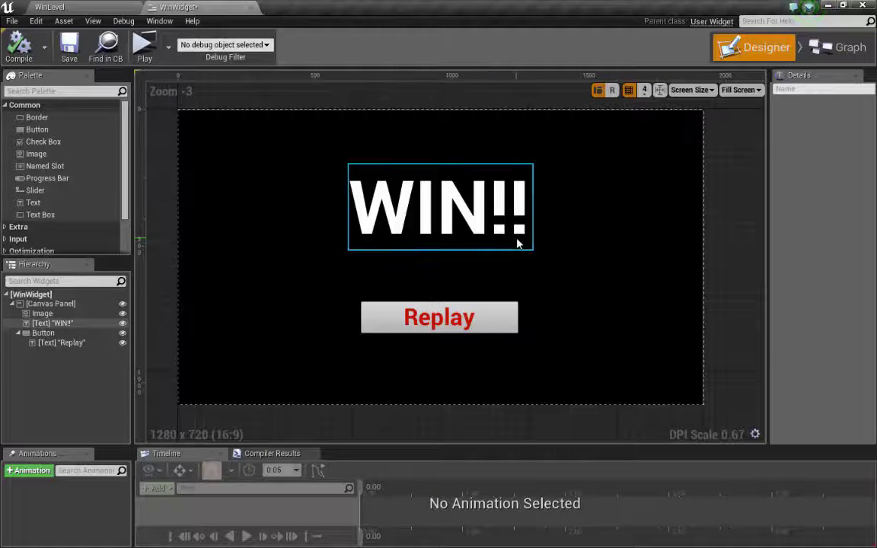
{"action": "left_click", "coordinate": [732, 212]}
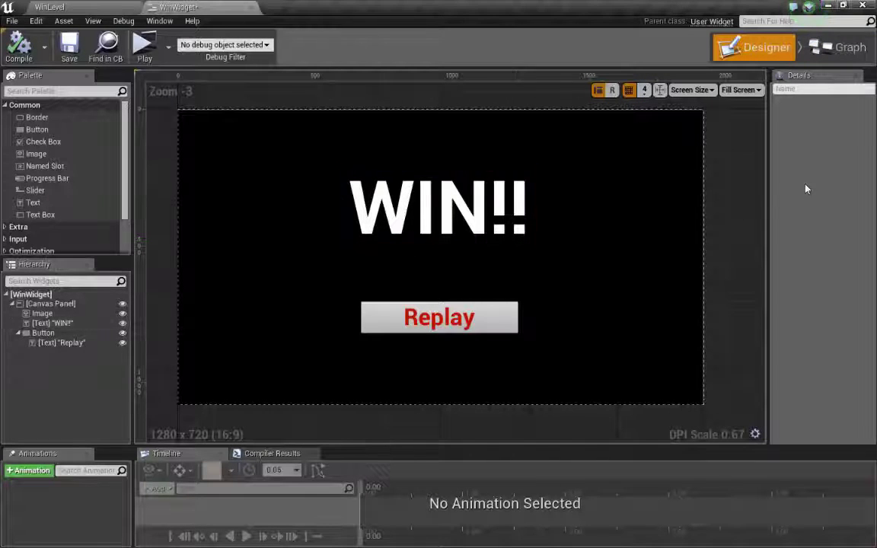
Step: Return to the WinLevel editor, enlarge its viewport and open the Level Blueprint
{"action": "left_click", "coordinate": [76, 10]}
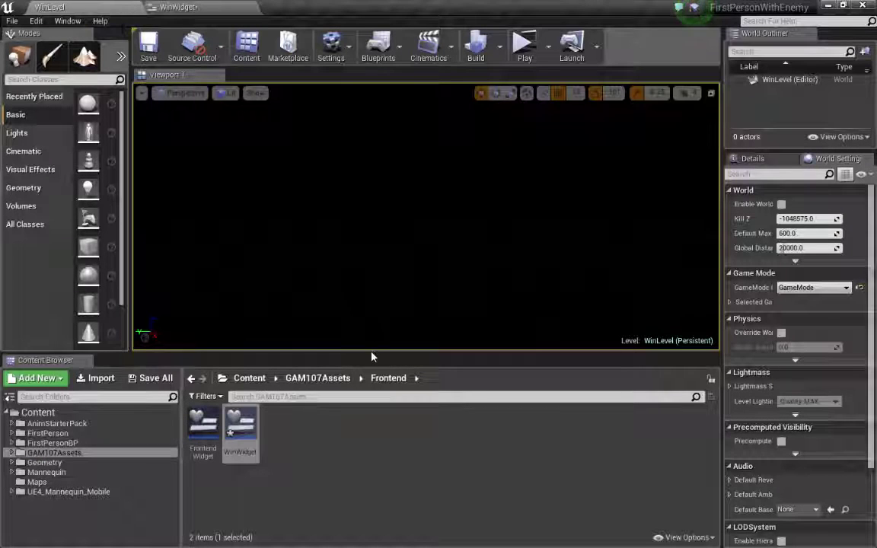
{"action": "left_click_drag", "start_coordinate": [373, 356], "coordinate": [373, 409]}
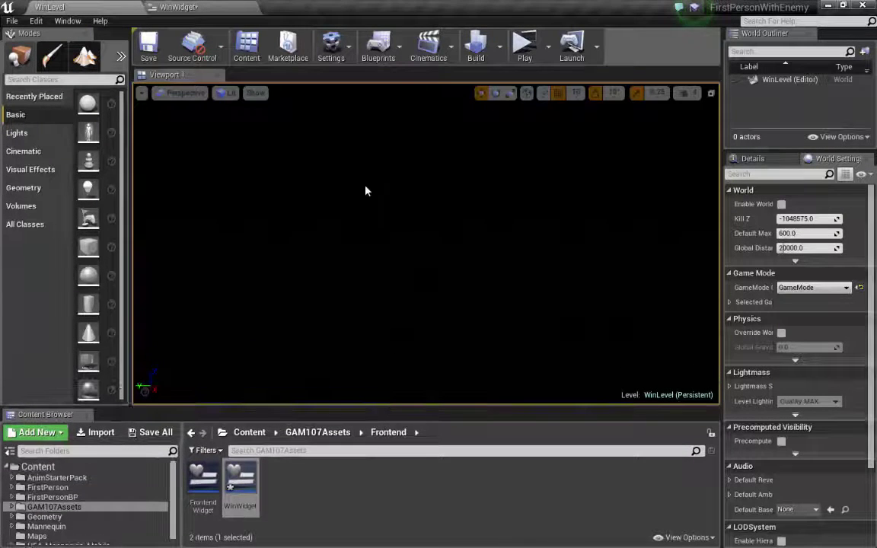
{"action": "left_click", "coordinate": [400, 60]}
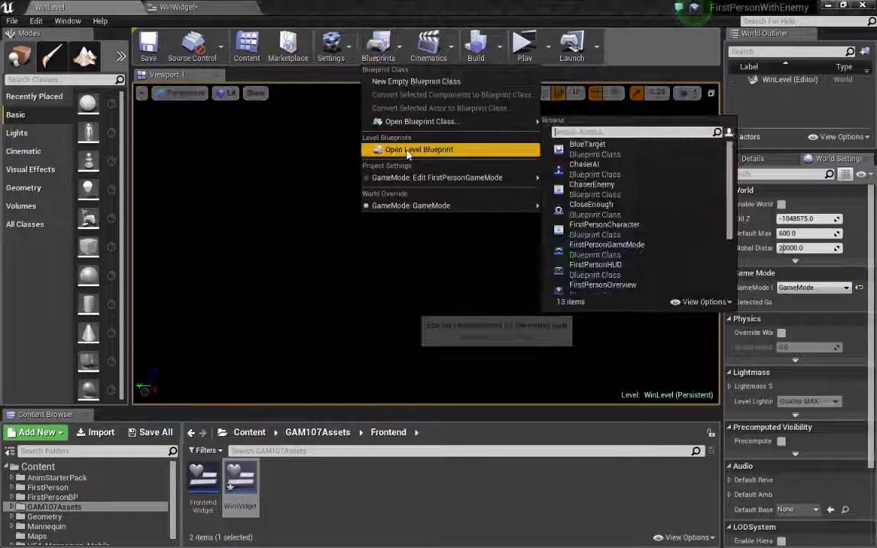
{"action": "left_click", "coordinate": [407, 151]}
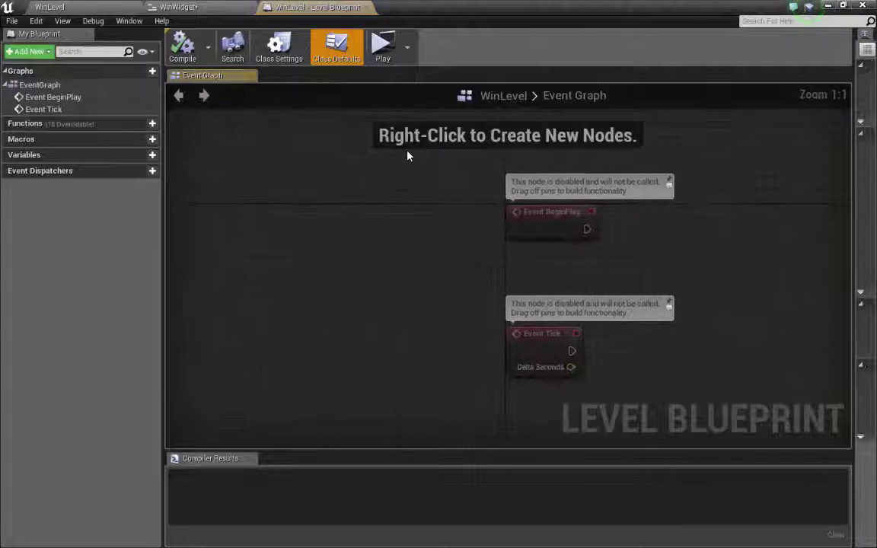
Step: Go back to the WinLevel editor and reopen its Level Blueprint
{"action": "left_click", "coordinate": [59, 8]}
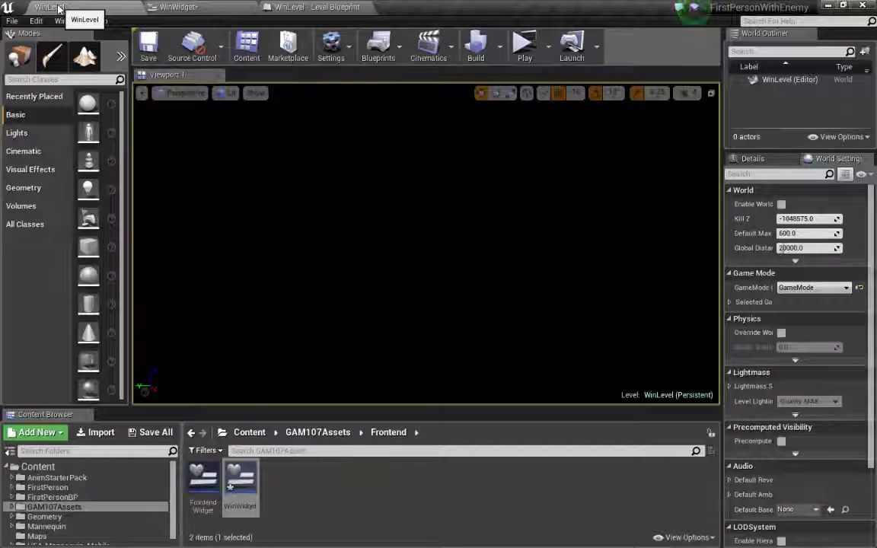
{"action": "left_click", "coordinate": [401, 53]}
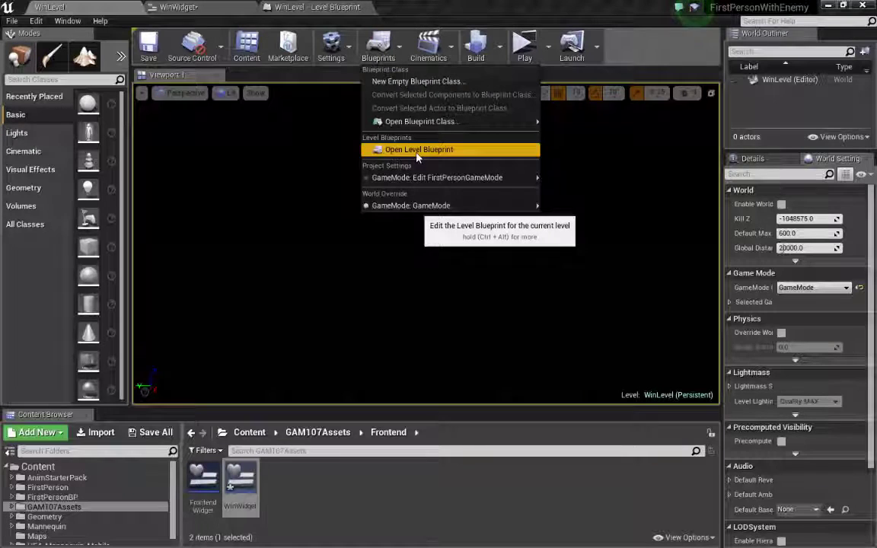
{"action": "left_click", "coordinate": [417, 150]}
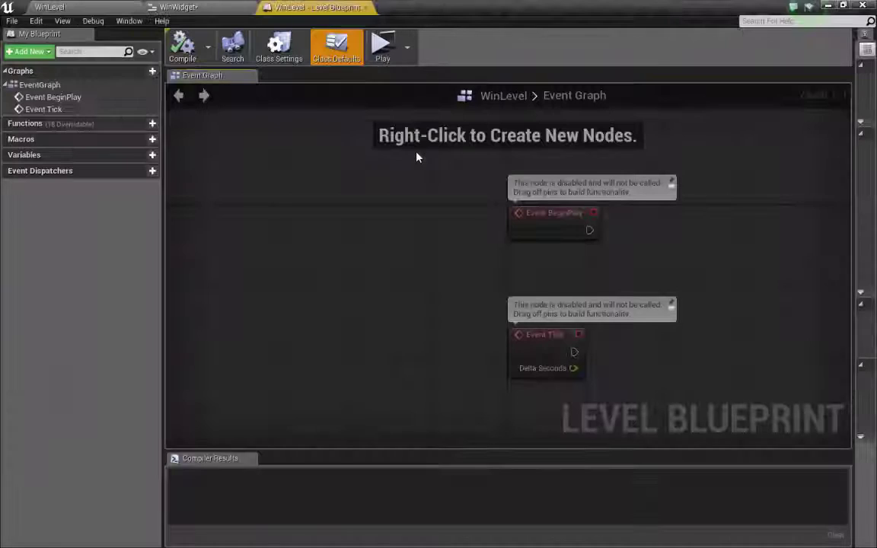
Step: Add a Create Widget node executed from Event BeginPlay and align the two nodes in a row
{"action": "right_click_drag", "start_coordinate": [713, 229], "coordinate": [467, 226]}
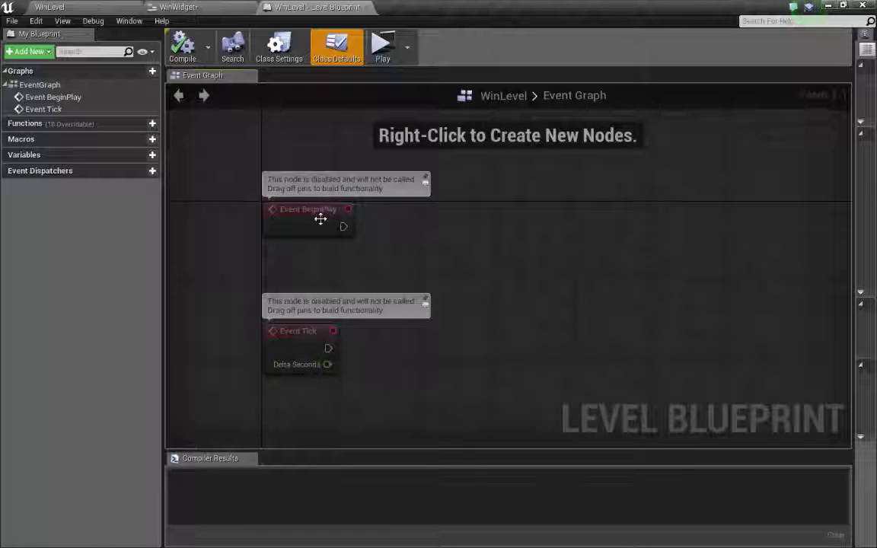
{"action": "mouse_move", "coordinate": [318, 217]}
{"action": "left_mouse_down"}
{"action": "mouse_move", "coordinate": [306, 227]}
{"action": "mouse_move", "coordinate": [323, 228]}
{"action": "left_mouse_up"}
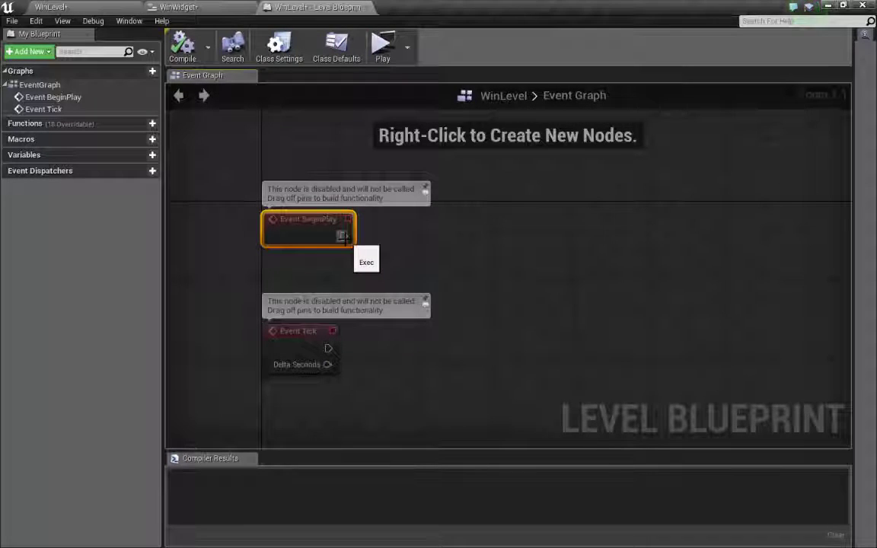
{"action": "left_click_drag", "start_coordinate": [343, 236], "coordinate": [417, 221]}
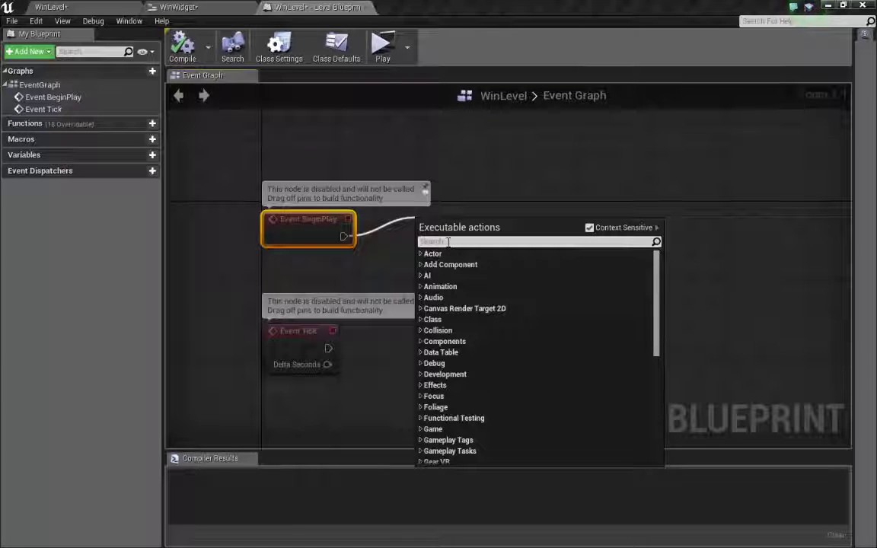
{"action": "type", "text": "create"}
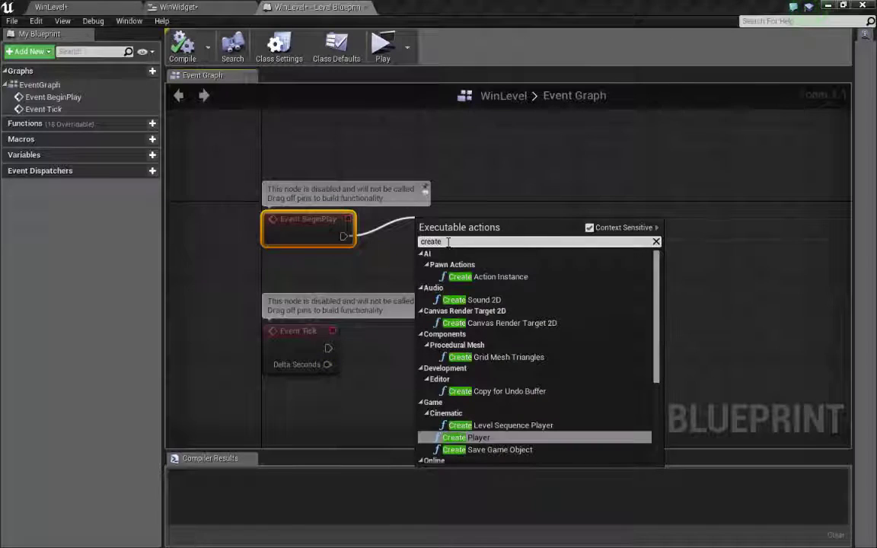
{"action": "type", "text": " widg"}
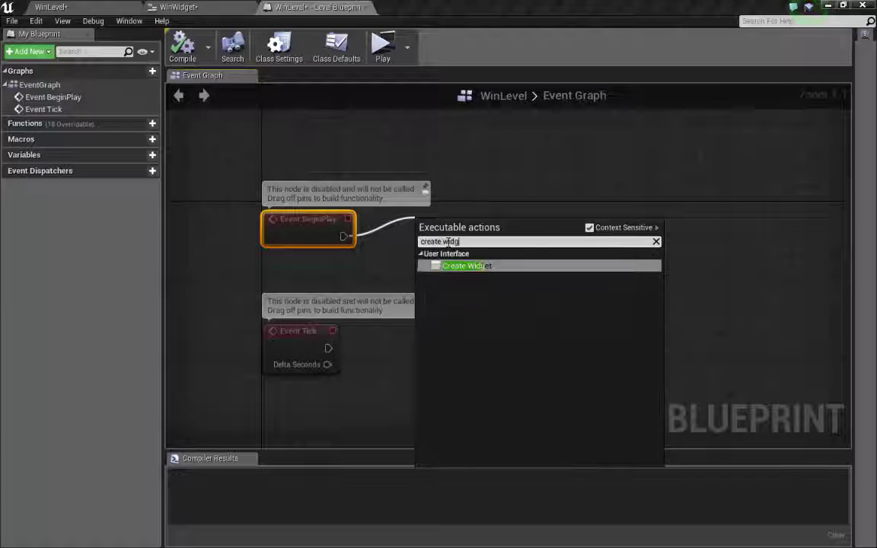
{"action": "type", "text": "et"}
{"action": "left_click", "coordinate": [458, 268]}
{"action": "left_click_drag", "start_coordinate": [499, 235], "coordinate": [500, 217]}
{"action": "left_click_drag", "start_coordinate": [329, 220], "coordinate": [329, 183]}
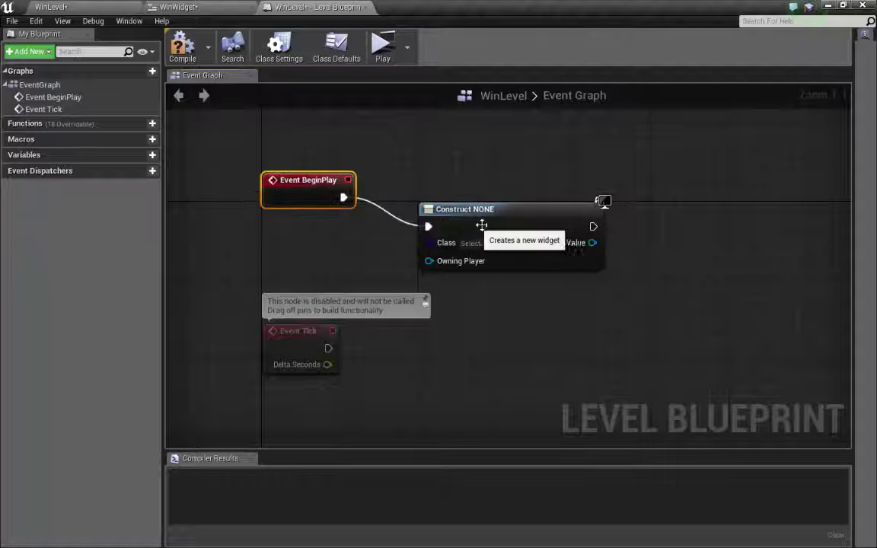
{"action": "left_click_drag", "start_coordinate": [479, 224], "coordinate": [487, 195]}
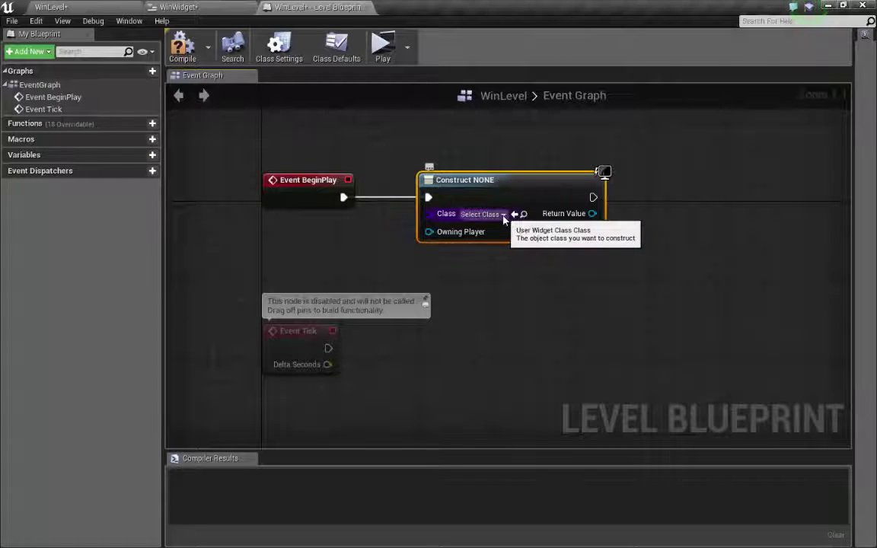
Step: Set the class of the Create Widget node to WinWidget
{"action": "left_click", "coordinate": [503, 216]}
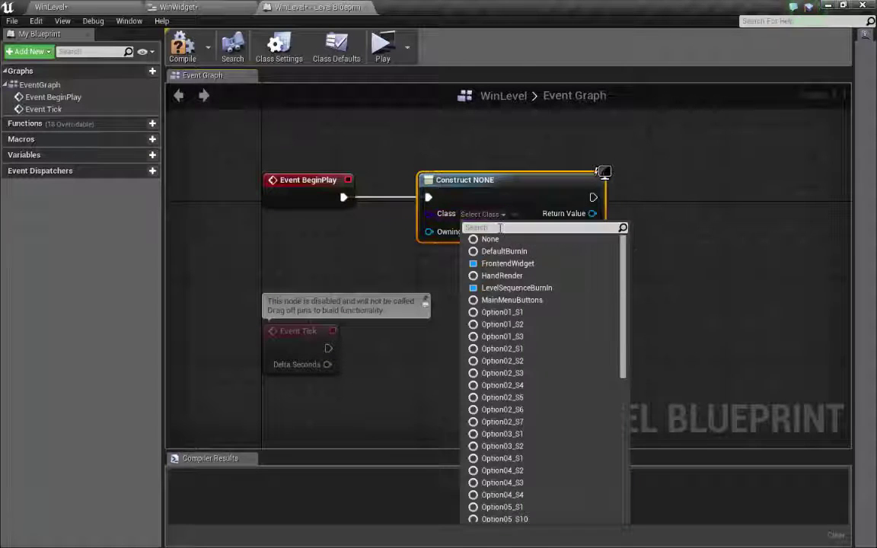
{"action": "type", "text": "win"}
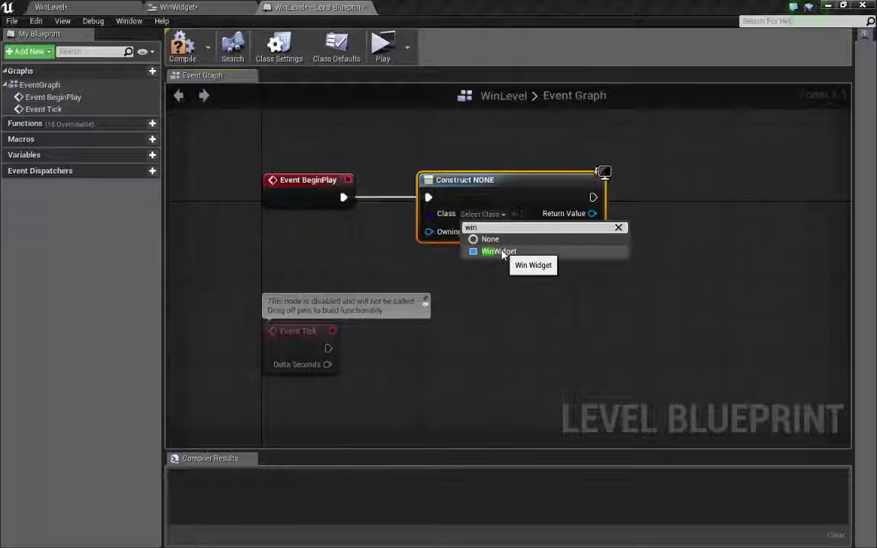
{"action": "left_click", "coordinate": [499, 252]}
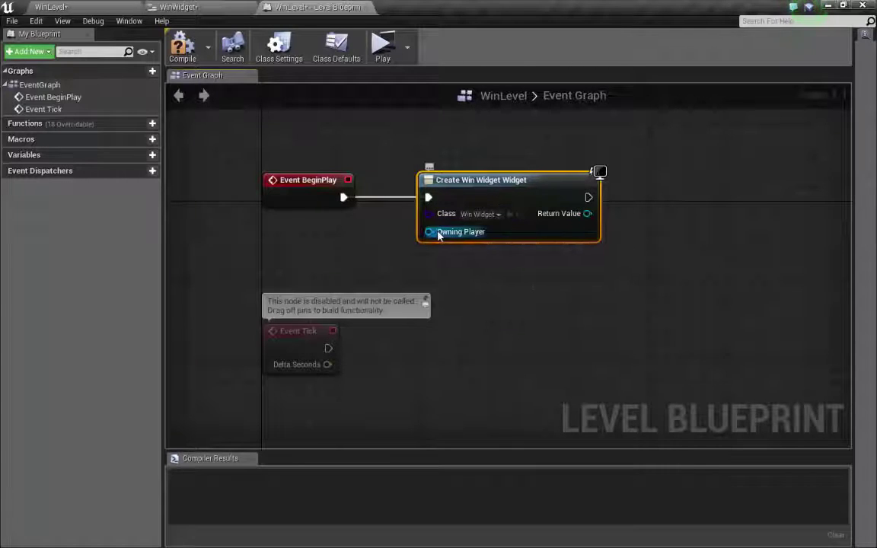
Step: Feed the Owning Player input from a new Get Player Controller node and place it below Event BeginPlay
{"action": "left_click_drag", "start_coordinate": [438, 236], "coordinate": [385, 253]}
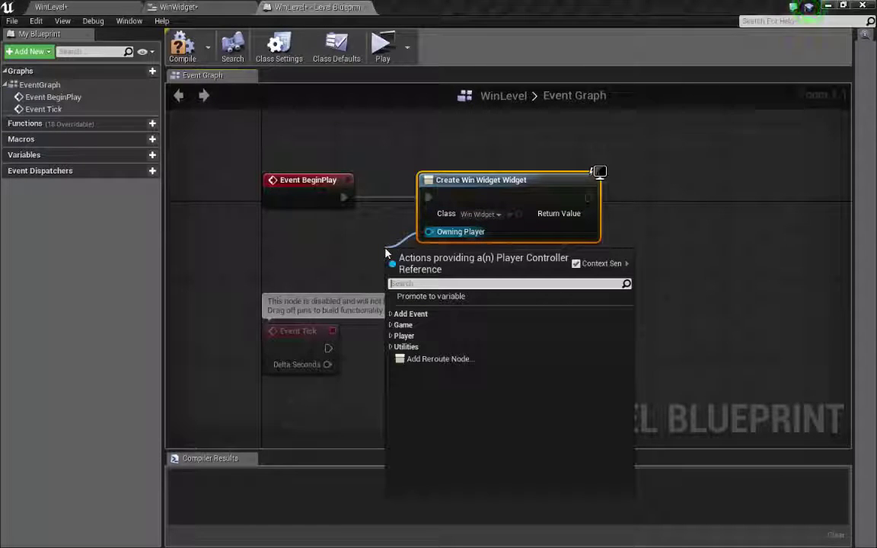
{"action": "type", "text": "get player"}
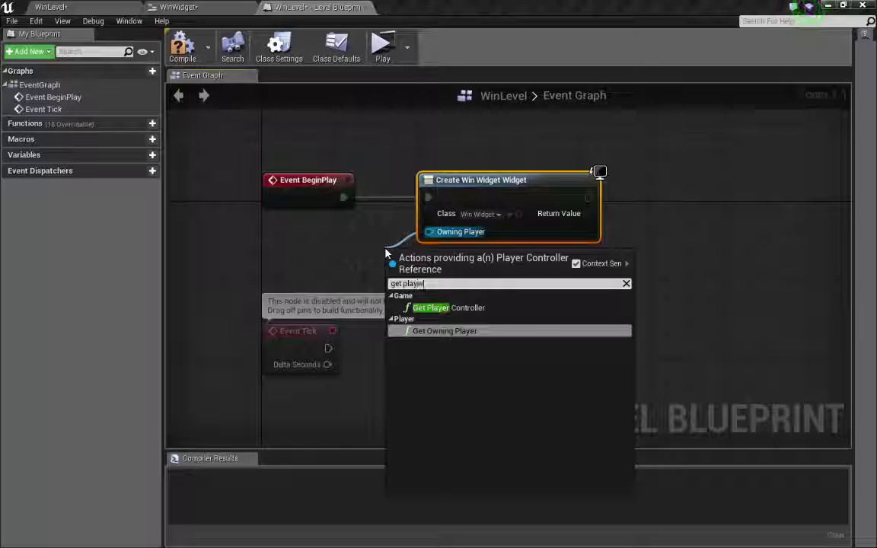
{"action": "left_click", "coordinate": [455, 312]}
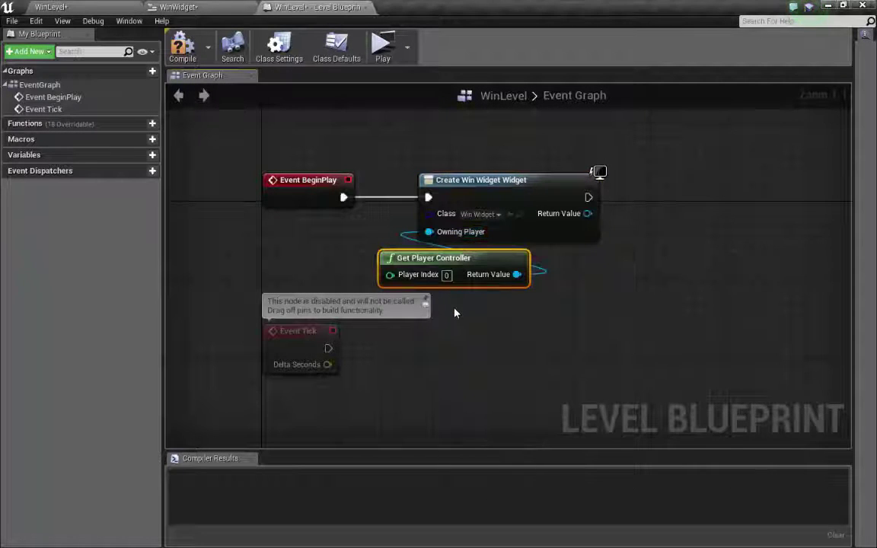
{"action": "left_click_drag", "start_coordinate": [464, 263], "coordinate": [325, 254]}
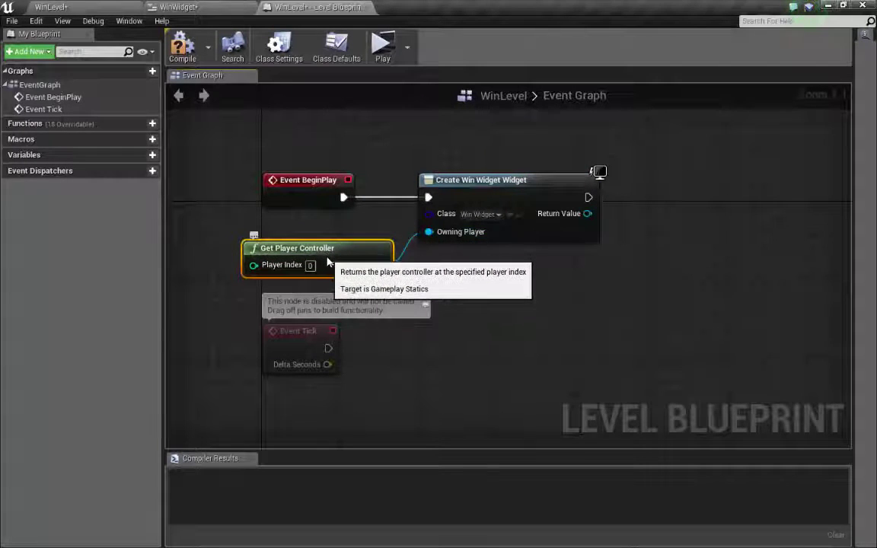
Step: Add an Add to Viewport node executed after Create Win Widget and align it with that node
{"action": "right_click_drag", "start_coordinate": [669, 284], "coordinate": [601, 309]}
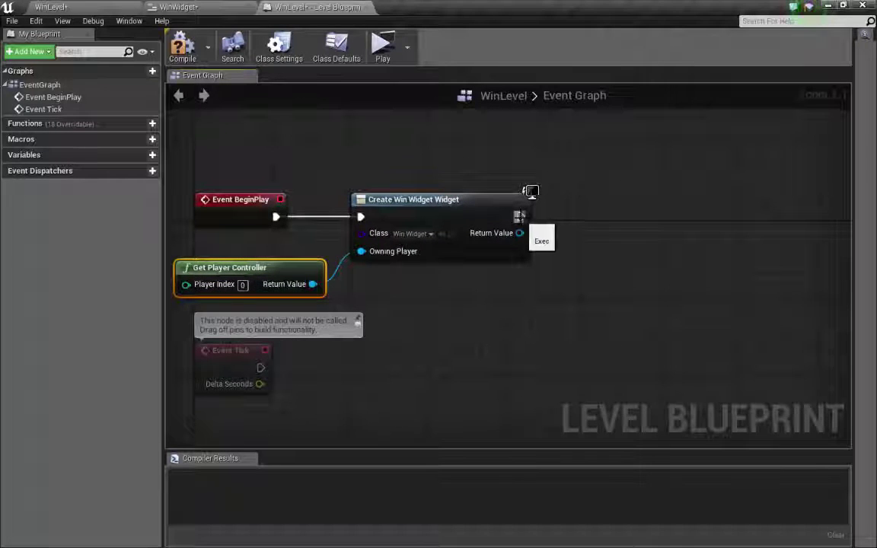
{"action": "left_click_drag", "start_coordinate": [521, 217], "coordinate": [613, 203]}
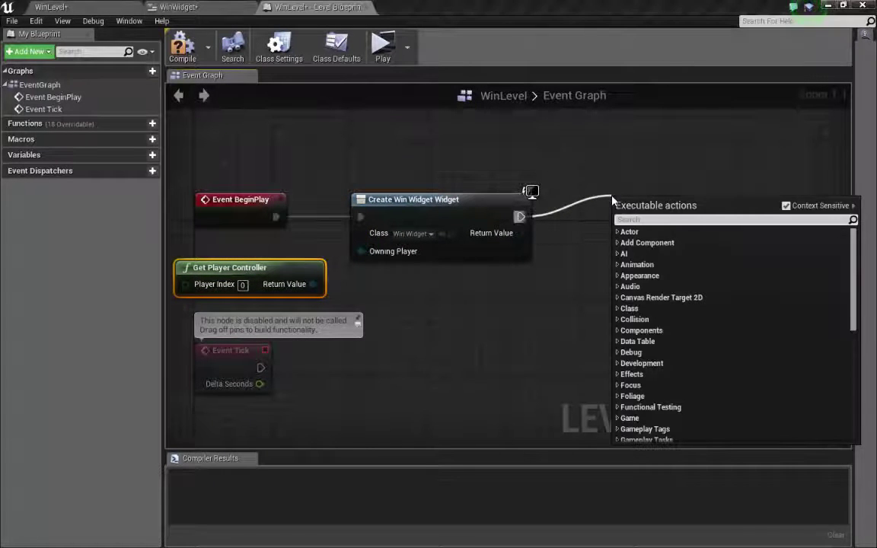
{"action": "type", "text": "add t"}
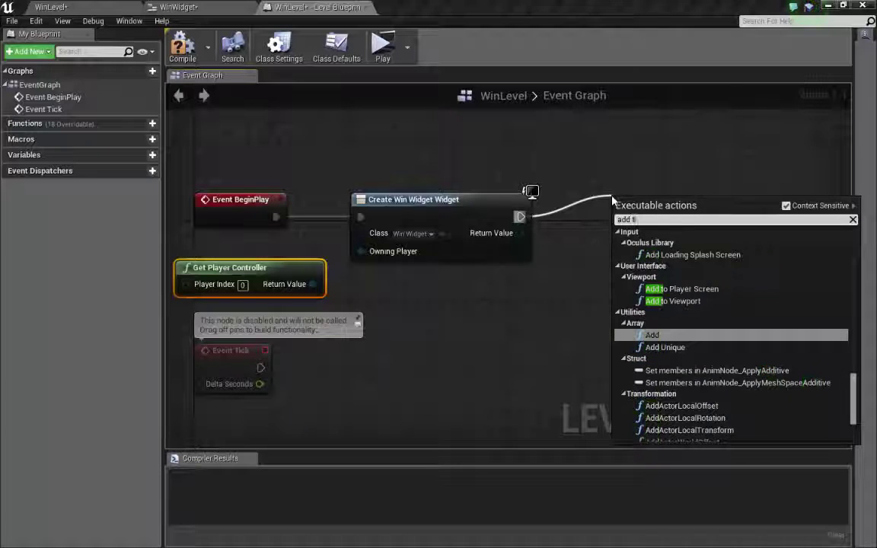
{"action": "type", "text": "o view"}
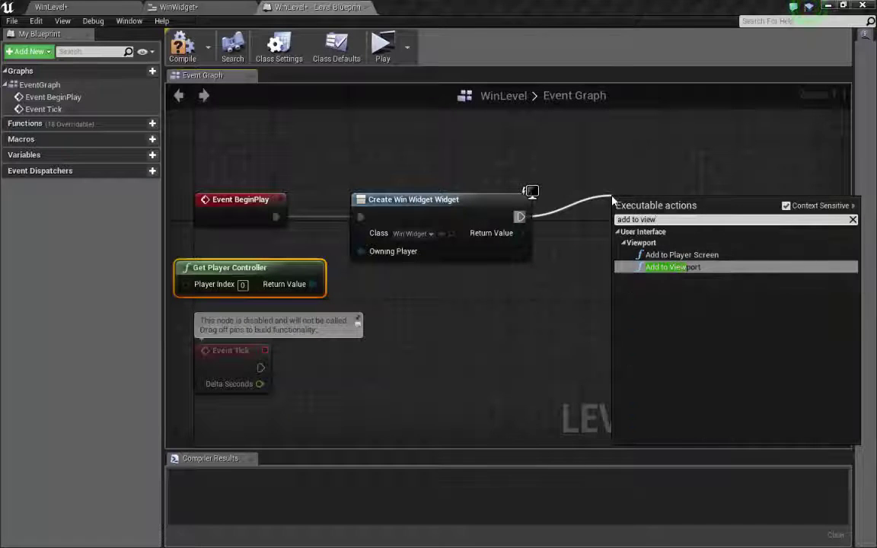
{"action": "left_click", "coordinate": [674, 267]}
{"action": "left_click_drag", "start_coordinate": [674, 209], "coordinate": [654, 199]}
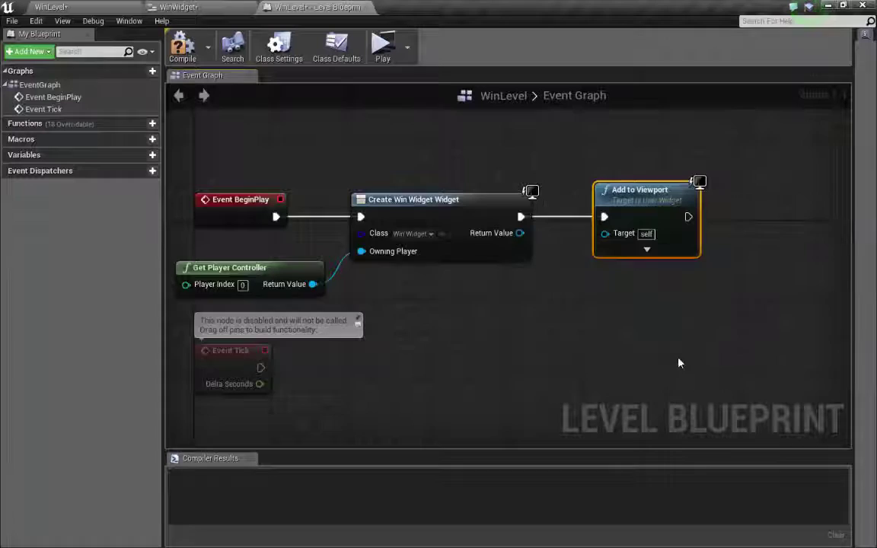
Step: Connect the Return Value of Create Win Widget to the Target of Add to Viewport
{"action": "right_click_drag", "start_coordinate": [677, 359], "coordinate": [739, 345]}
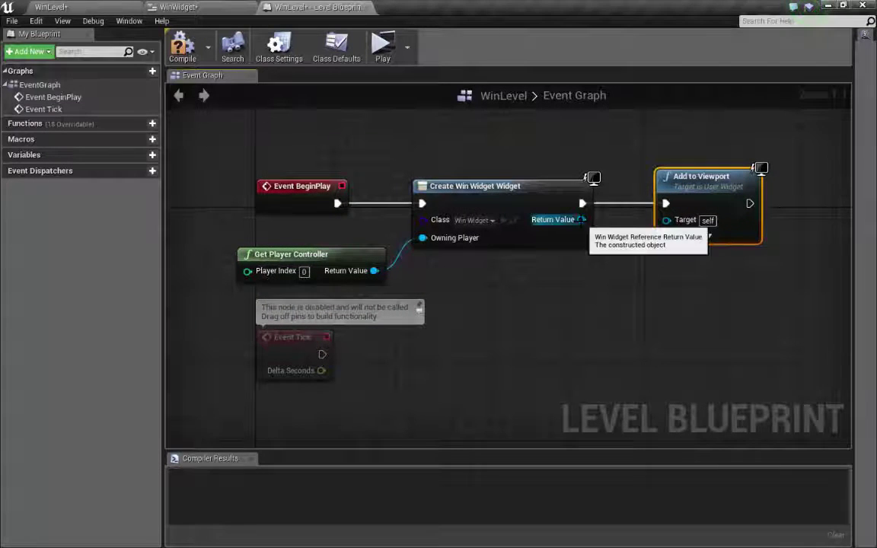
{"action": "left_click_drag", "start_coordinate": [580, 219], "coordinate": [667, 220]}
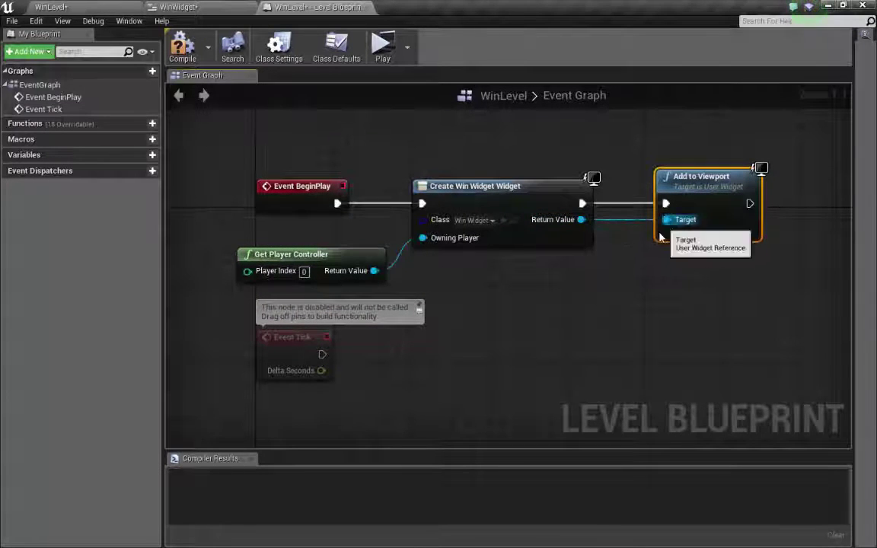
{"action": "right_click_drag", "start_coordinate": [623, 300], "coordinate": [623, 345]}
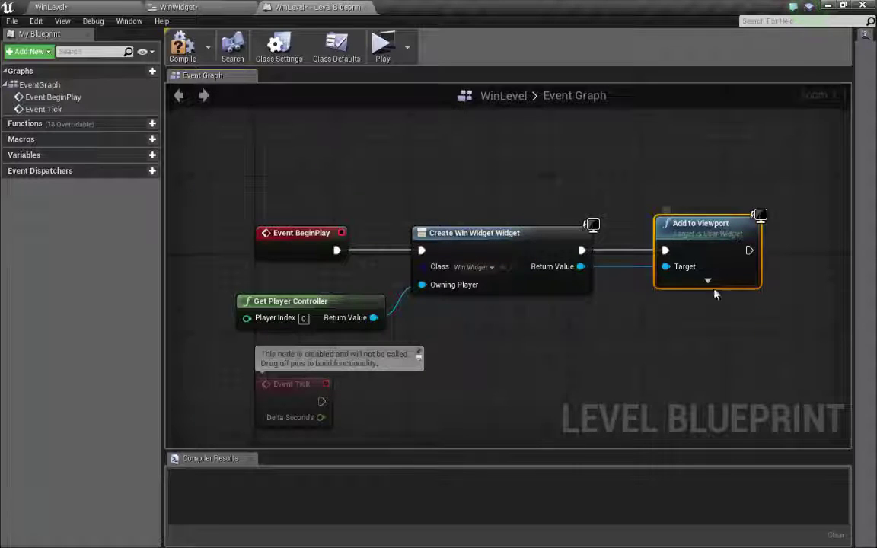
{"action": "left_click", "coordinate": [491, 267]}
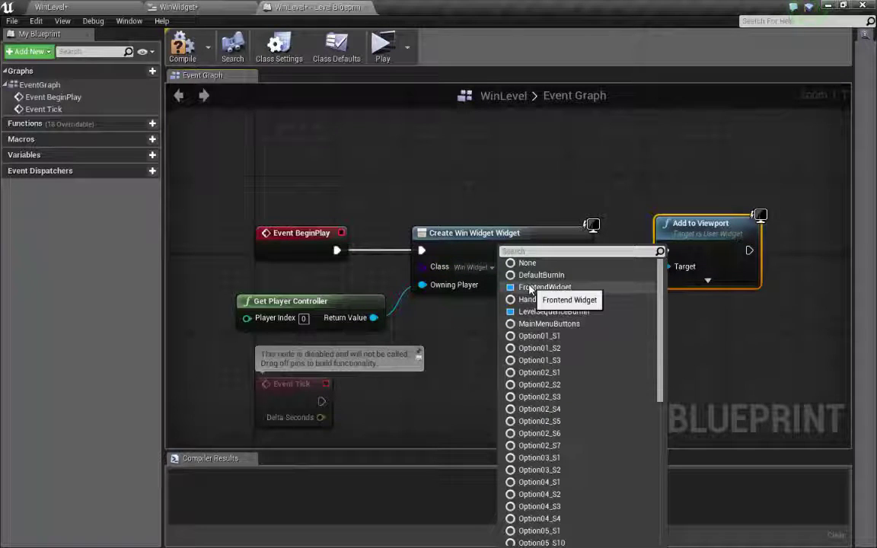
{"action": "left_click", "coordinate": [472, 239]}
{"action": "left_click", "coordinate": [472, 239]}
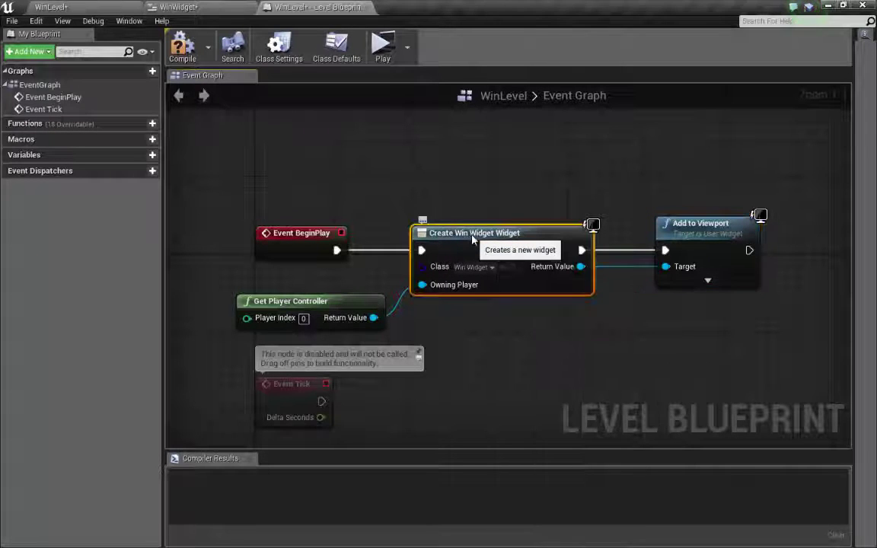
Step: Test WinLevel in a game preview to check the win screen, and end the preview
{"action": "right_click_drag", "start_coordinate": [605, 359], "coordinate": [574, 344]}
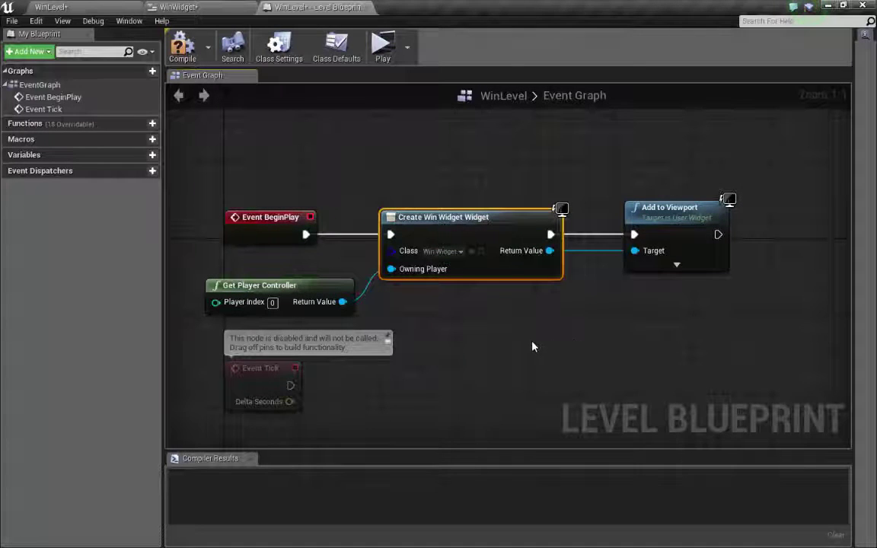
{"action": "right_click_drag", "start_coordinate": [532, 347], "coordinate": [591, 346]}
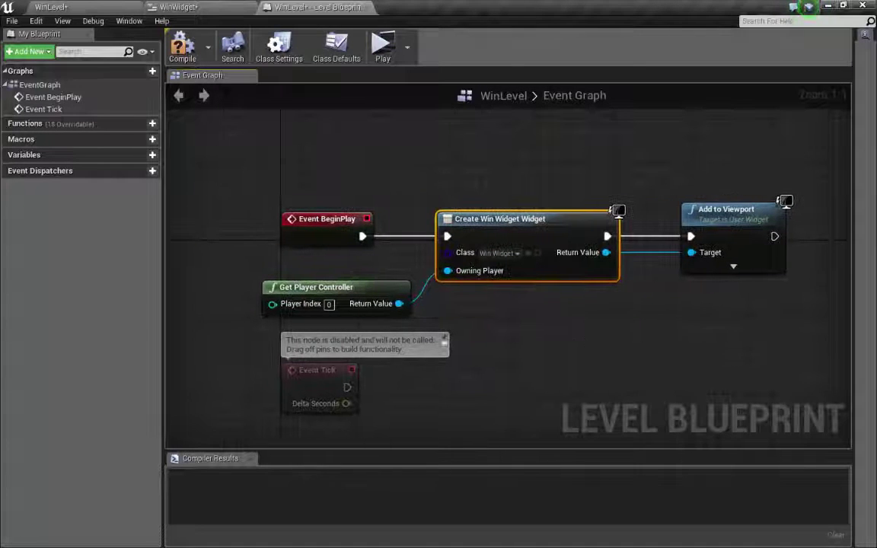
{"action": "left_click", "coordinate": [382, 45]}
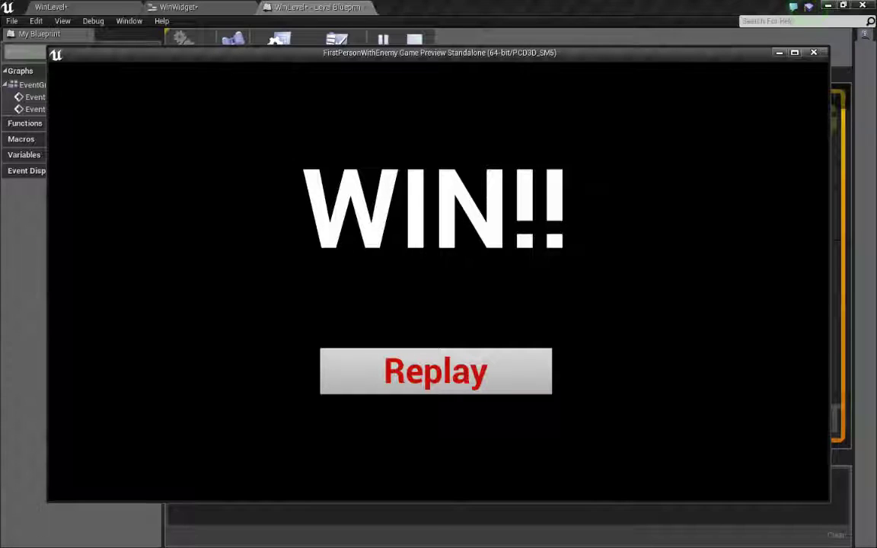
{"action": "key", "text": "Escape"}
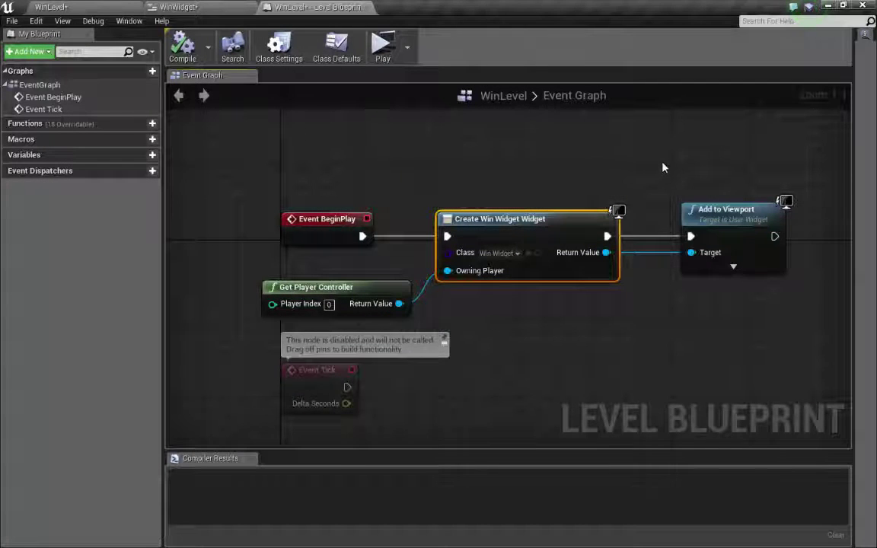
Step: Move the Add to Viewport node closer to the Create Win Widget node
{"action": "right_click_drag", "start_coordinate": [655, 163], "coordinate": [577, 163]}
{"action": "left_click_drag", "start_coordinate": [647, 213], "coordinate": [620, 215]}
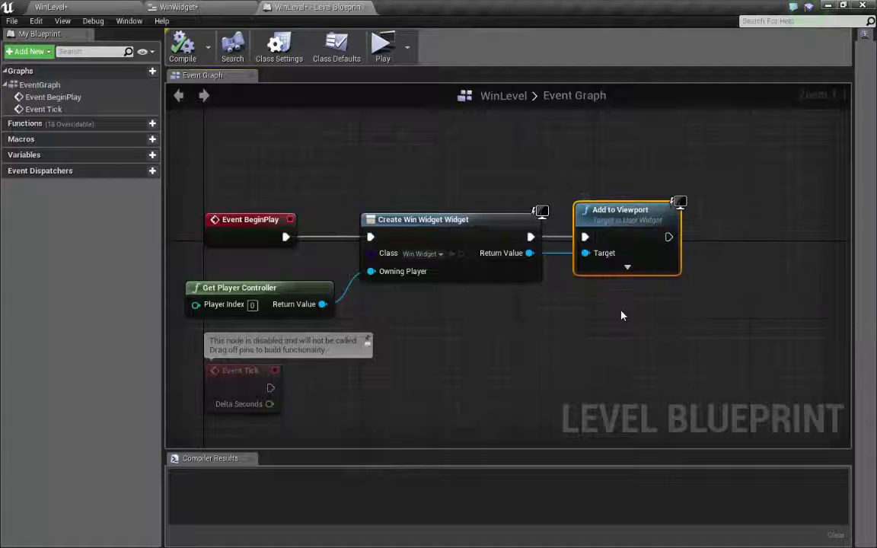
{"action": "right_click_drag", "start_coordinate": [621, 315], "coordinate": [623, 288]}
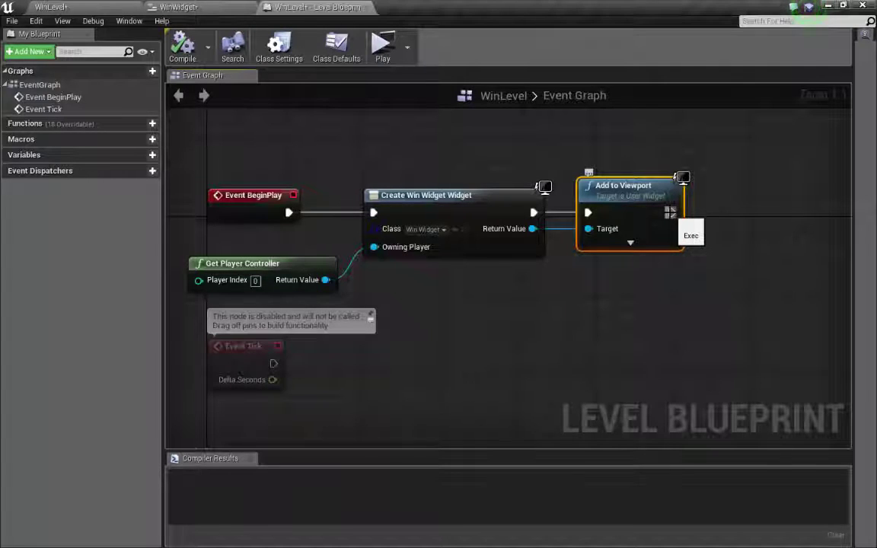
Step: Add a Set Show Mouse Cursor node executed after Add to Viewport, searching "set mouse" with Context Sensitive turned off
{"action": "left_click_drag", "start_coordinate": [671, 213], "coordinate": [743, 199]}
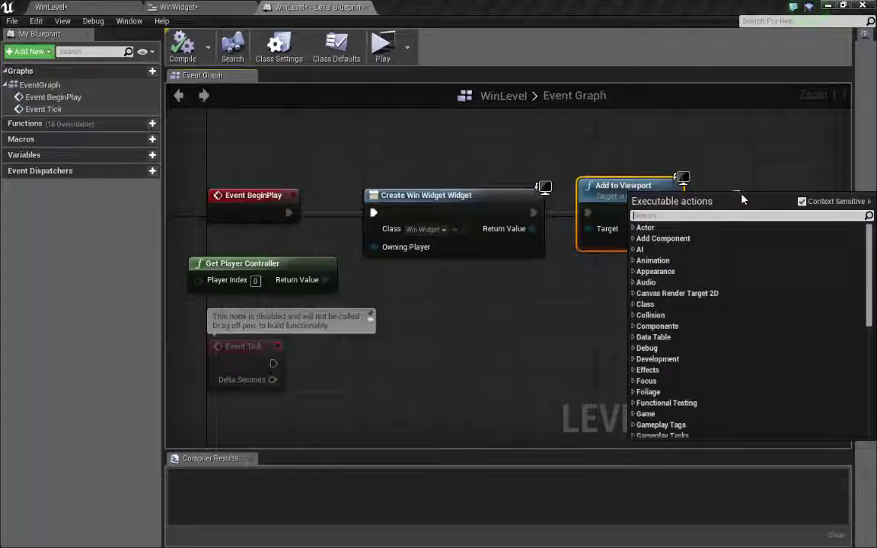
{"action": "type", "text": "set"}
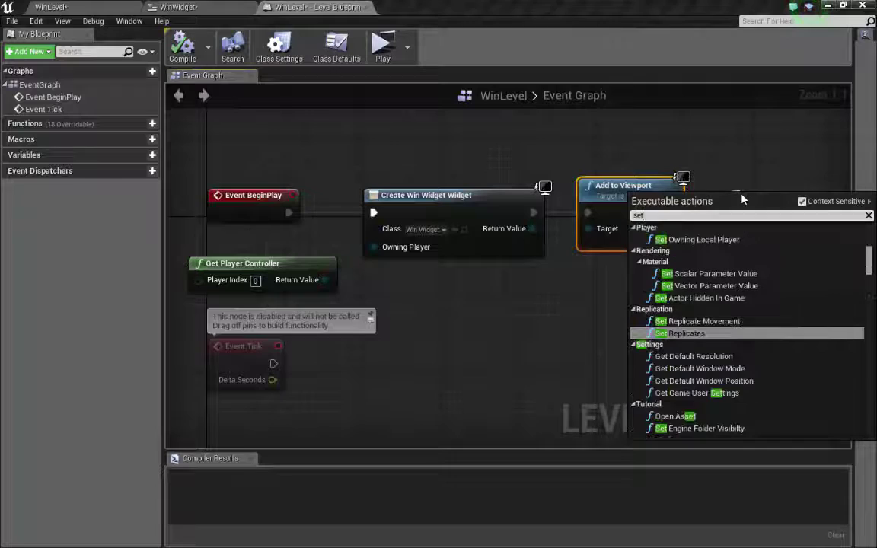
{"action": "type", "text": " mouse"}
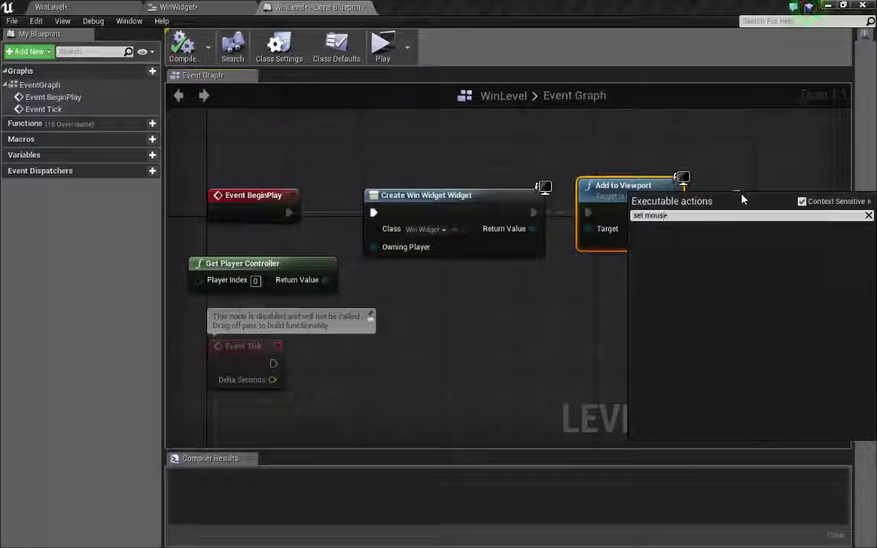
{"action": "left_click", "coordinate": [802, 202]}
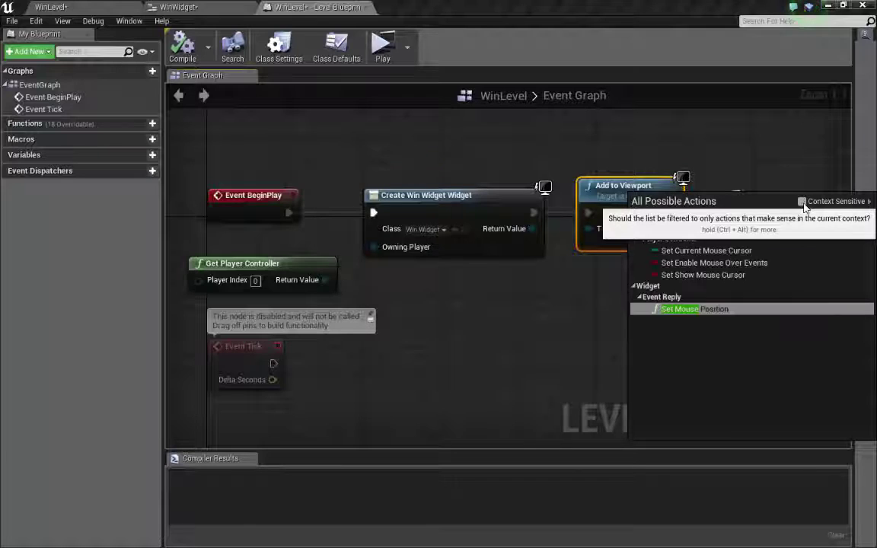
{"action": "left_click", "coordinate": [679, 277]}
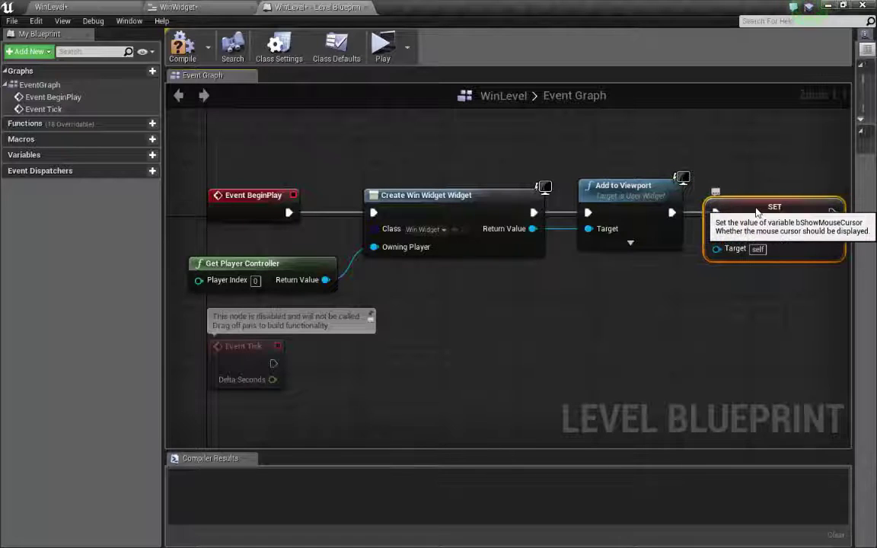
Step: Enable Show Mouse Cursor on the SET node, connect its Target to Get Player Controller's Return Value, and lower the node slightly
{"action": "right_click_drag", "start_coordinate": [732, 289], "coordinate": [720, 294]}
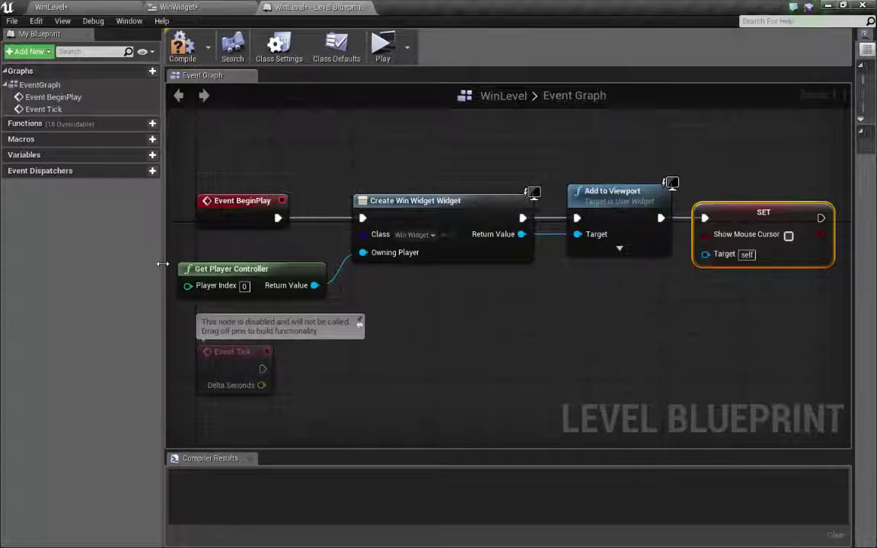
{"action": "left_click_drag", "start_coordinate": [162, 262], "coordinate": [118, 264]}
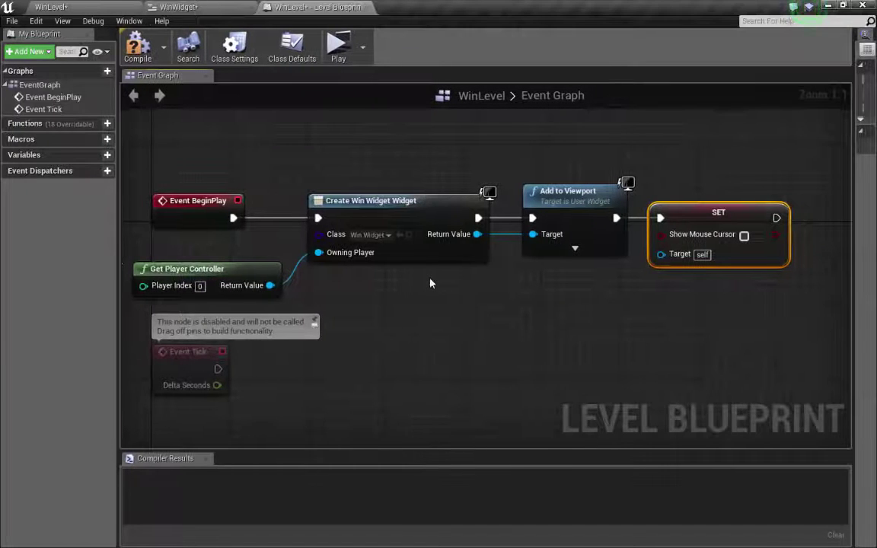
{"action": "right_click_drag", "start_coordinate": [431, 284], "coordinate": [490, 279]}
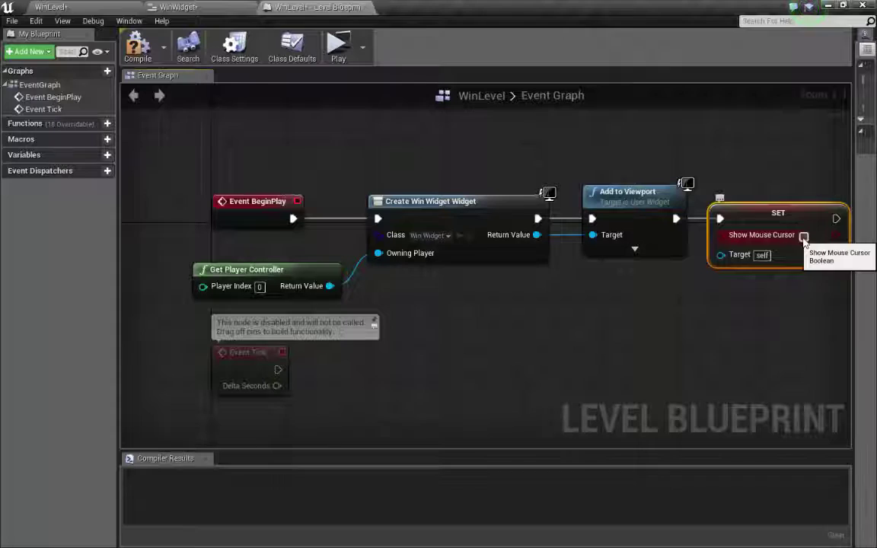
{"action": "left_click", "coordinate": [802, 237]}
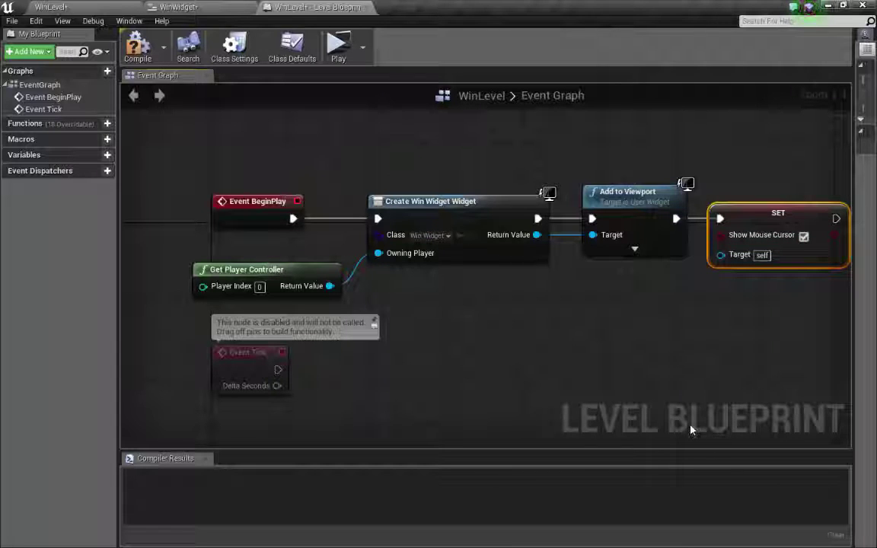
{"action": "left_click_drag", "start_coordinate": [720, 255], "coordinate": [333, 289]}
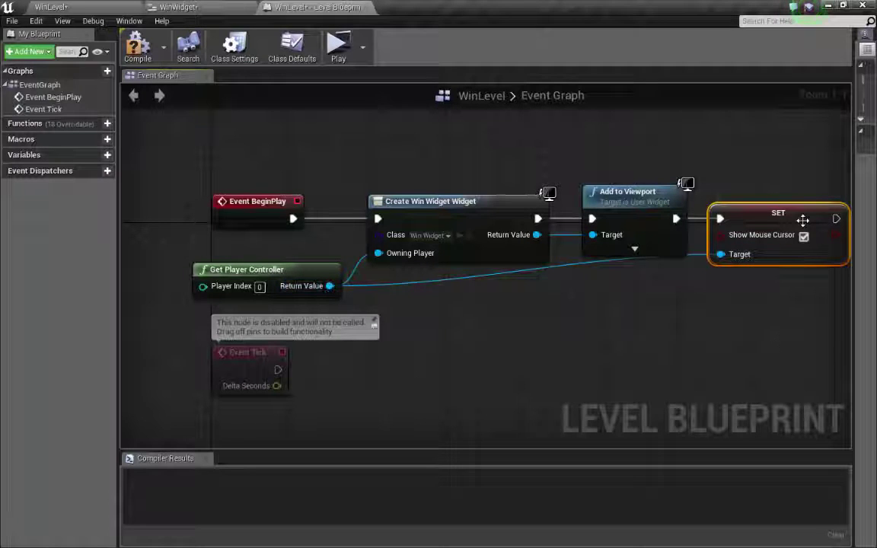
{"action": "left_click_drag", "start_coordinate": [802, 220], "coordinate": [801, 250]}
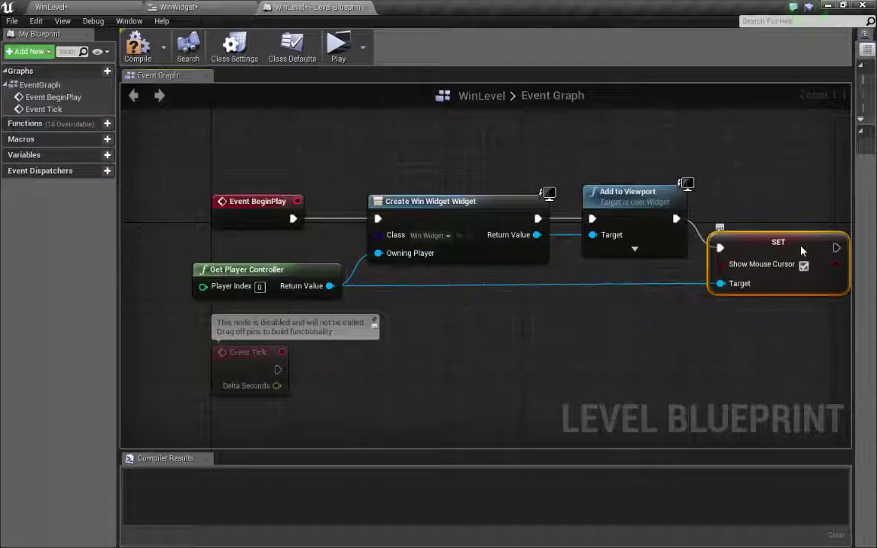
Step: Check the mouse cursor on the win screen in a game preview of WinLevel, and end the preview
{"action": "right_click_drag", "start_coordinate": [757, 363], "coordinate": [719, 359]}
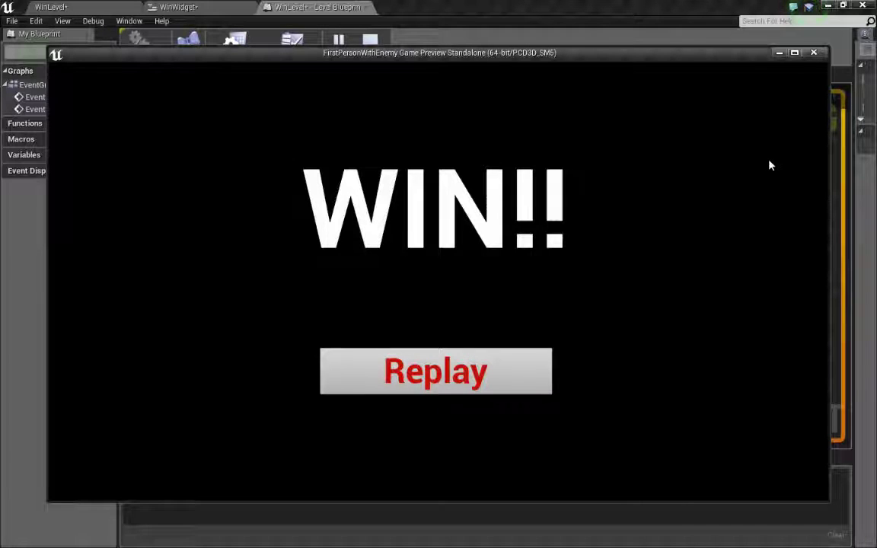
{"action": "key", "text": "Escape"}
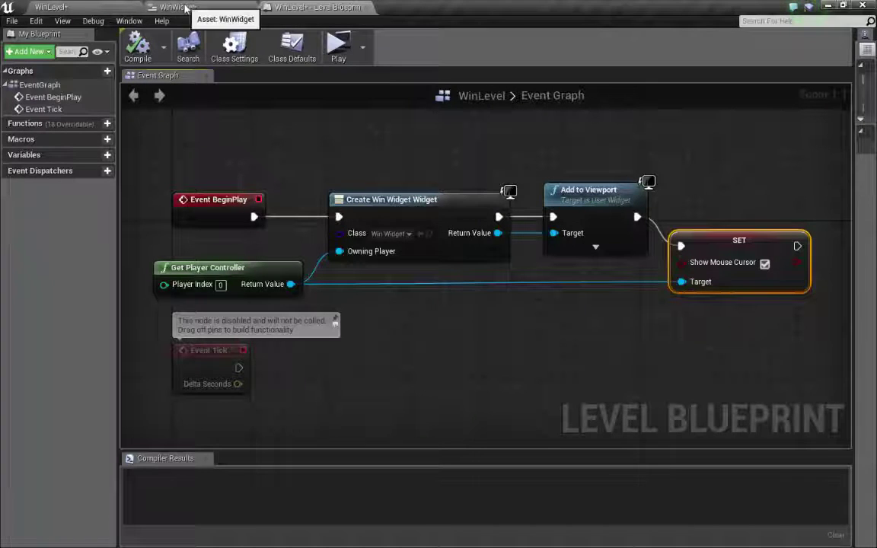
Step: Enlarge the Content Browser in the WinLevel editor and clear the asset selection
{"action": "left_click", "coordinate": [66, 9]}
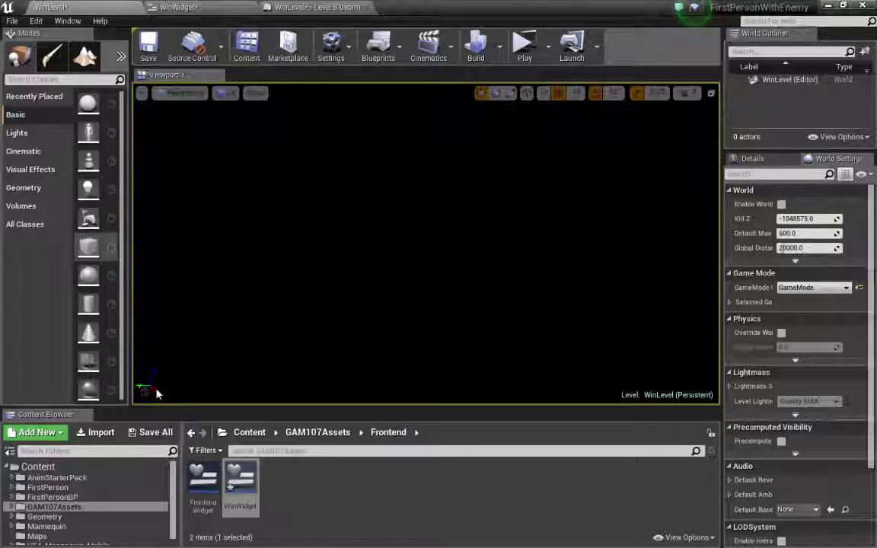
{"action": "left_click_drag", "start_coordinate": [344, 408], "coordinate": [353, 277]}
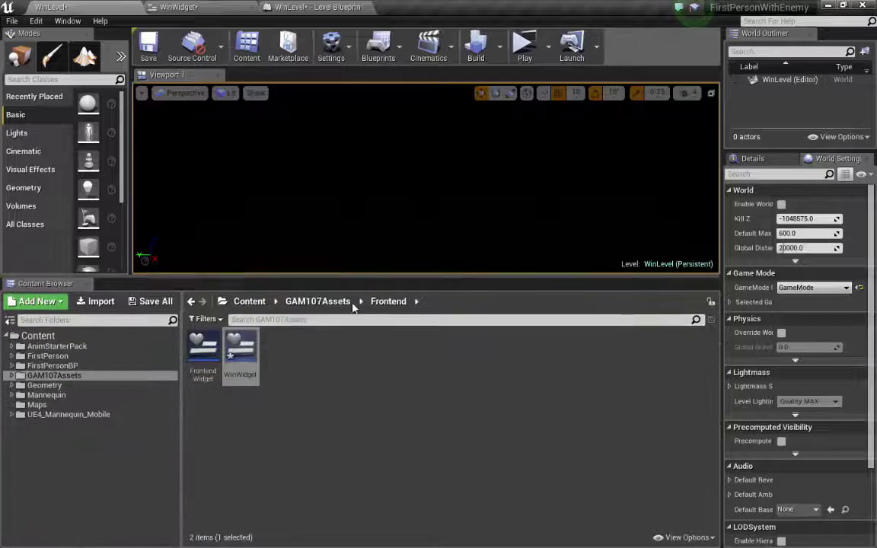
{"action": "left_click", "coordinate": [277, 388]}
Step: Return to the WinWidget editor and save all modified assets and levels
{"action": "left_click", "coordinate": [182, 7]}
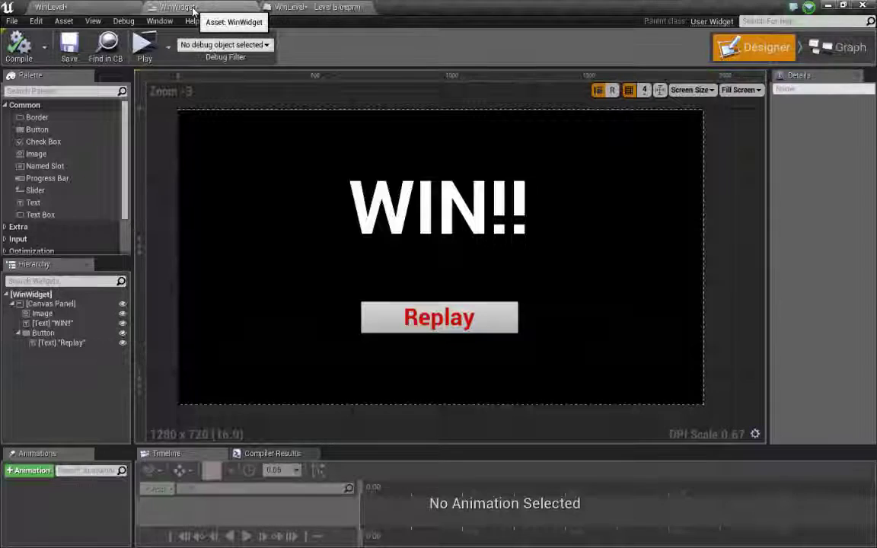
{"action": "left_click", "coordinate": [84, 7]}
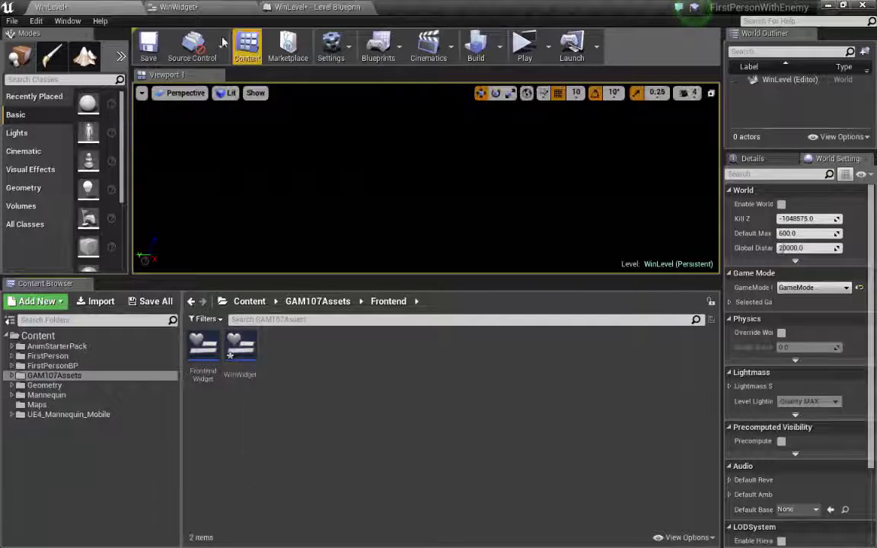
{"action": "left_click", "coordinate": [183, 8]}
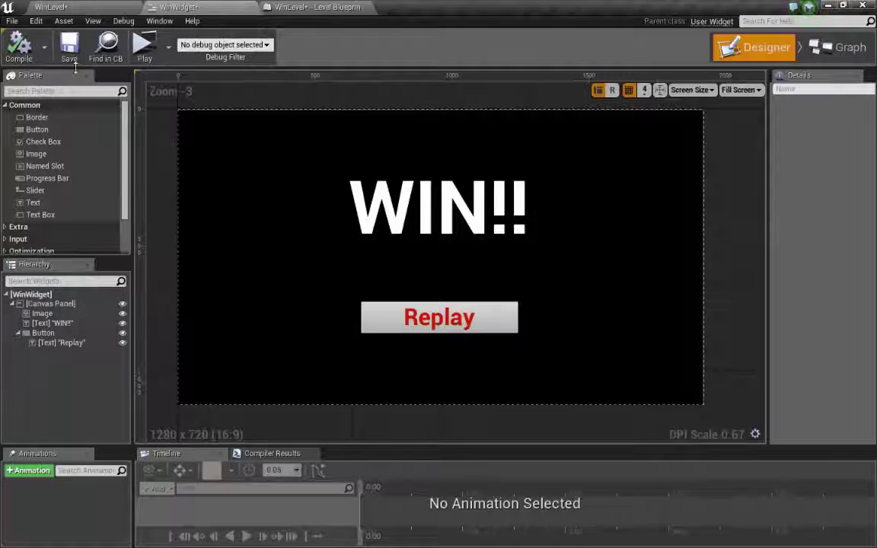
{"action": "left_click", "coordinate": [13, 21]}
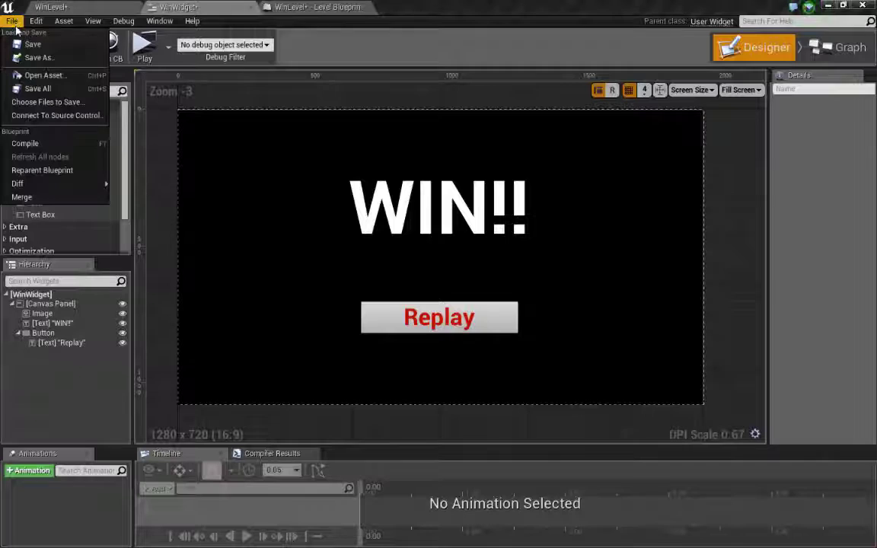
{"action": "left_click", "coordinate": [38, 88]}
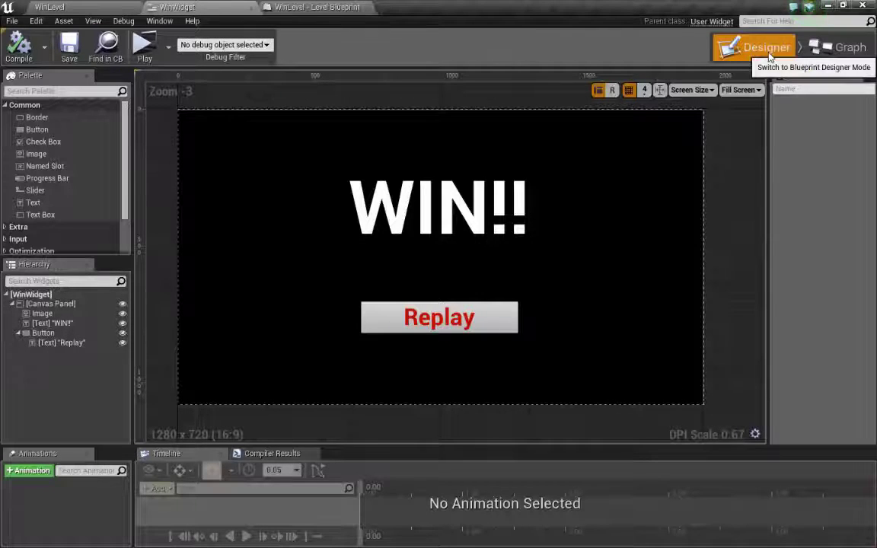
Step: Select the Replay button in the WinWidget designer, widen its details area, and add an OnClicked event for it
{"action": "left_click", "coordinate": [837, 48]}
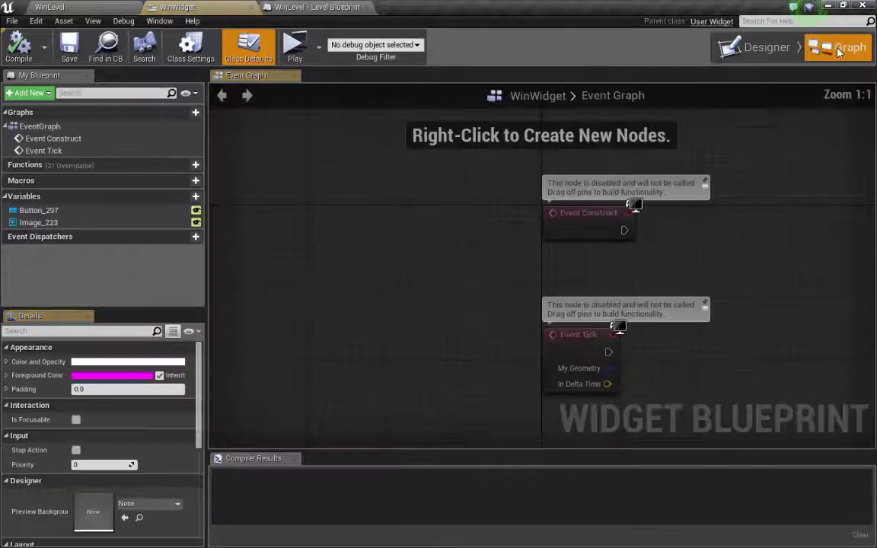
{"action": "left_click", "coordinate": [766, 58]}
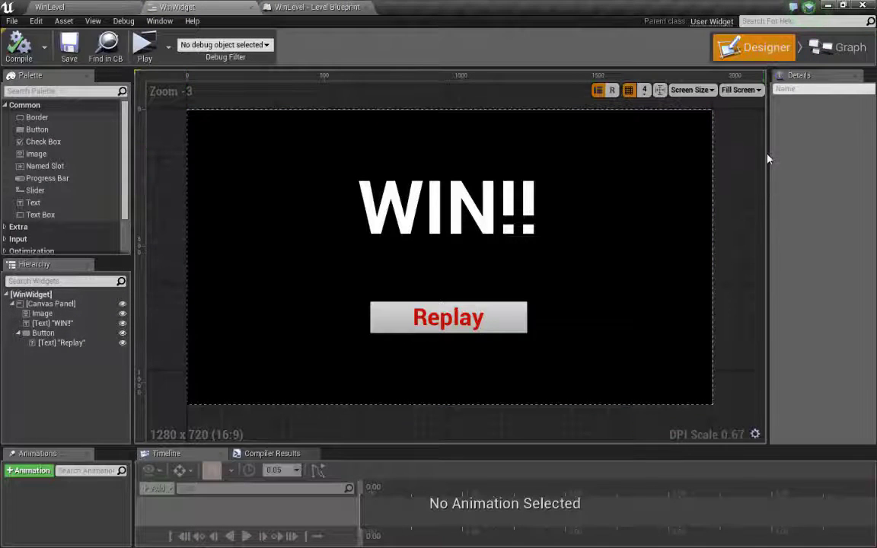
{"action": "left_click_drag", "start_coordinate": [767, 156], "coordinate": [749, 168]}
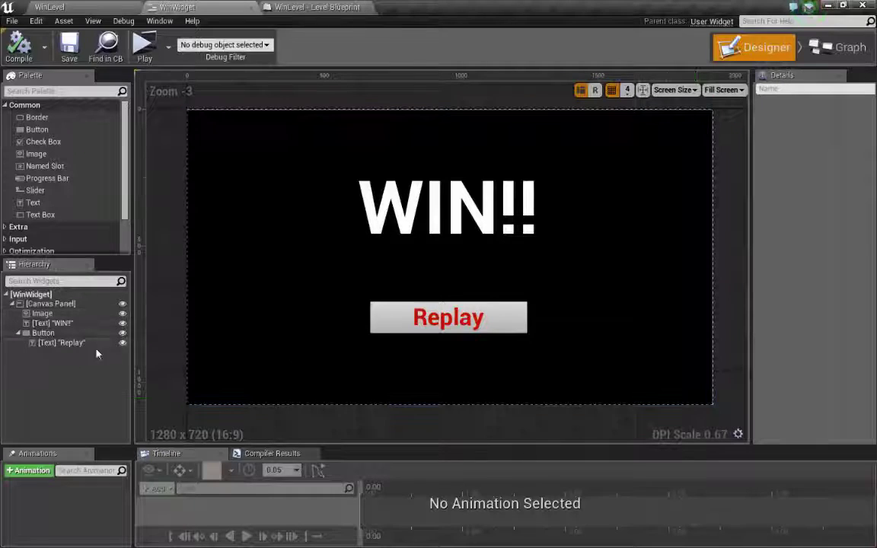
{"action": "left_click", "coordinate": [508, 321]}
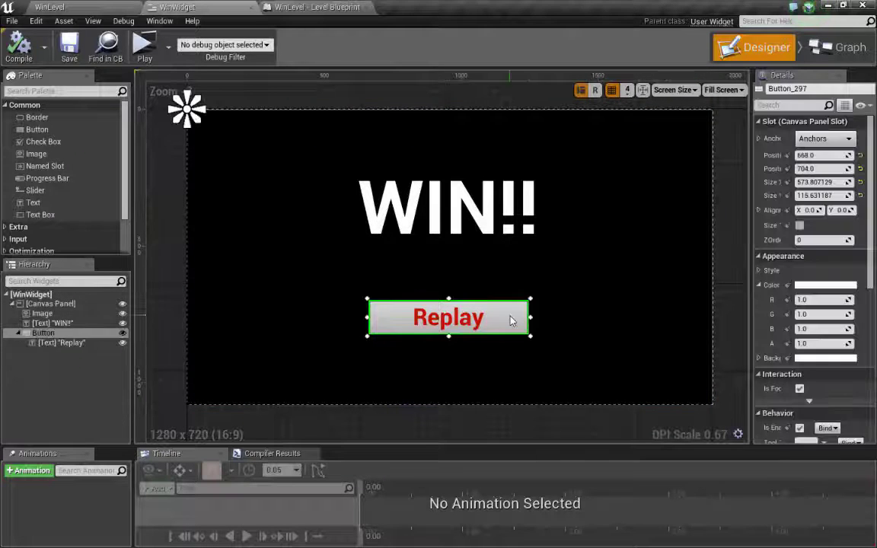
{"action": "left_click", "coordinate": [44, 334]}
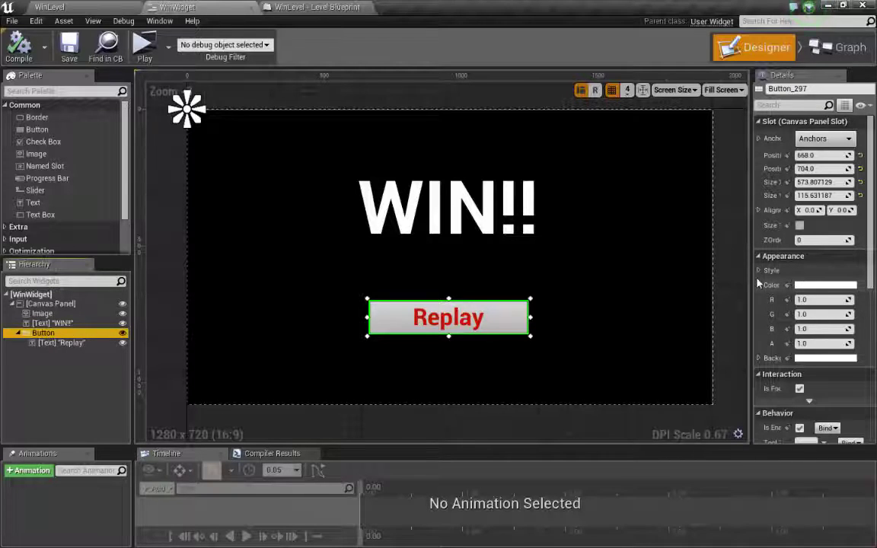
{"action": "left_click_drag", "start_coordinate": [749, 280], "coordinate": [592, 279]}
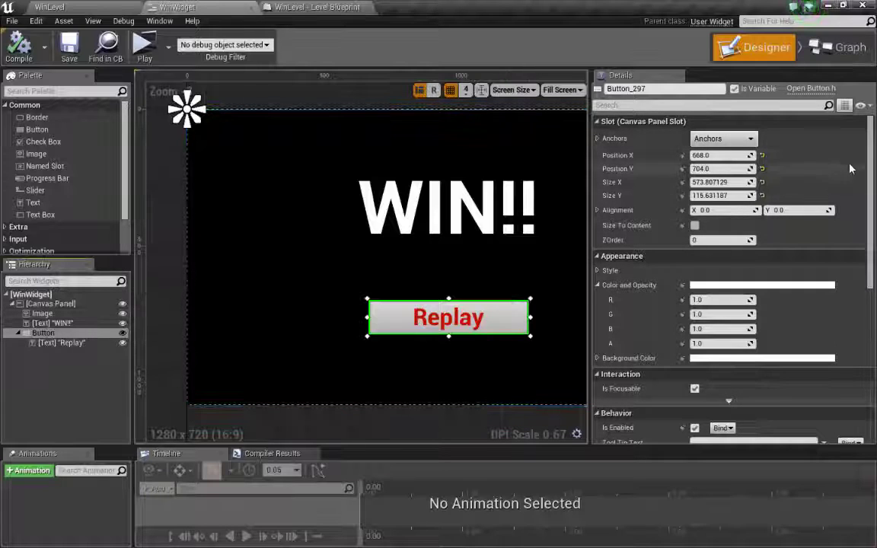
{"action": "scroll", "coordinate": [784, 136], "scroll_direction": "down", "scroll_amount": 8}
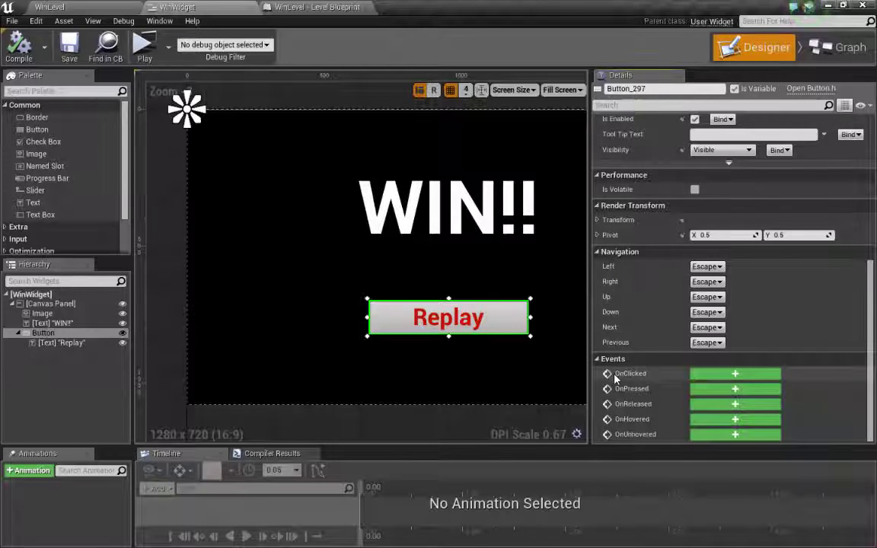
{"action": "left_click", "coordinate": [736, 378]}
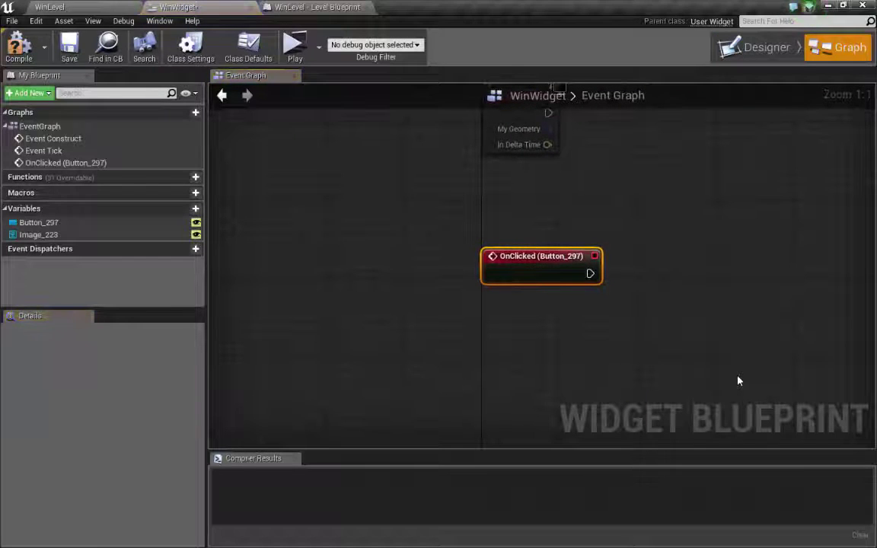
{"action": "right_click_drag", "start_coordinate": [726, 251], "coordinate": [596, 252]}
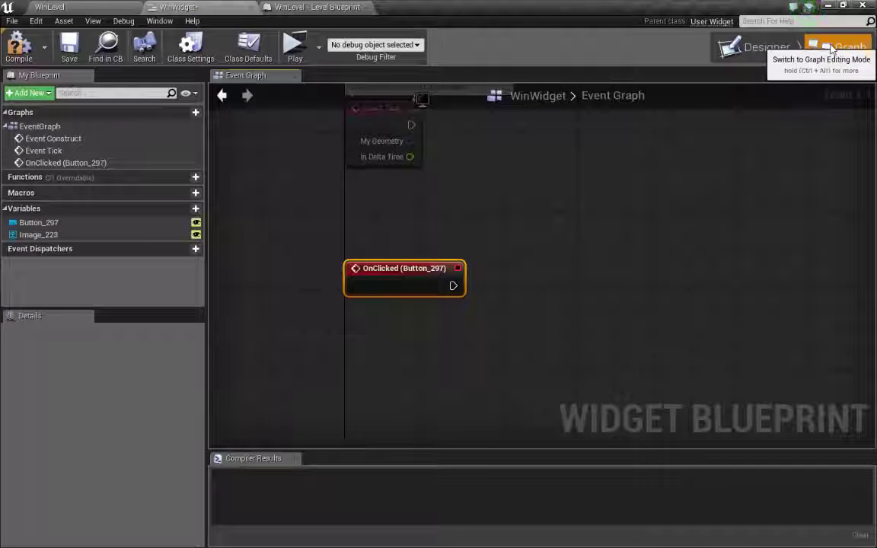
Step: Add an Open Level node wired to the Replay button's OnClicked event in the WinWidget event graph
{"action": "left_click", "coordinate": [770, 52]}
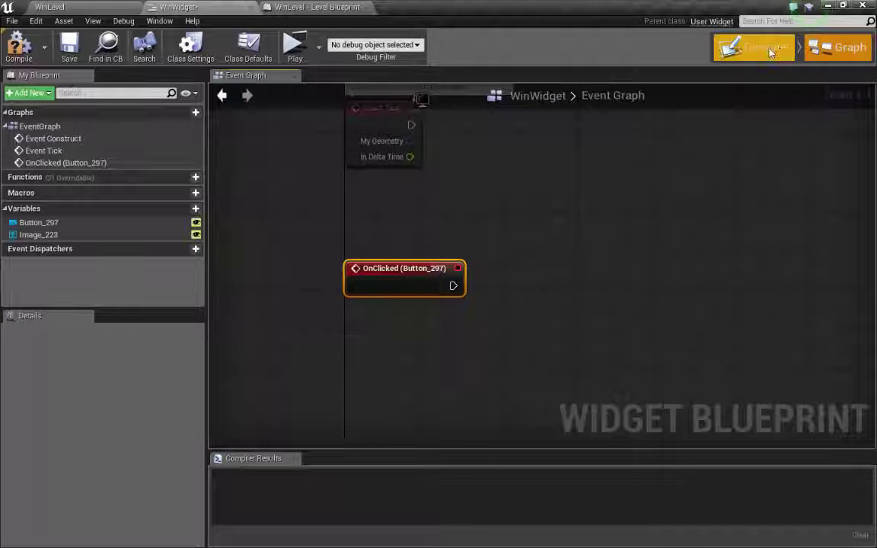
{"action": "left_click", "coordinate": [840, 48]}
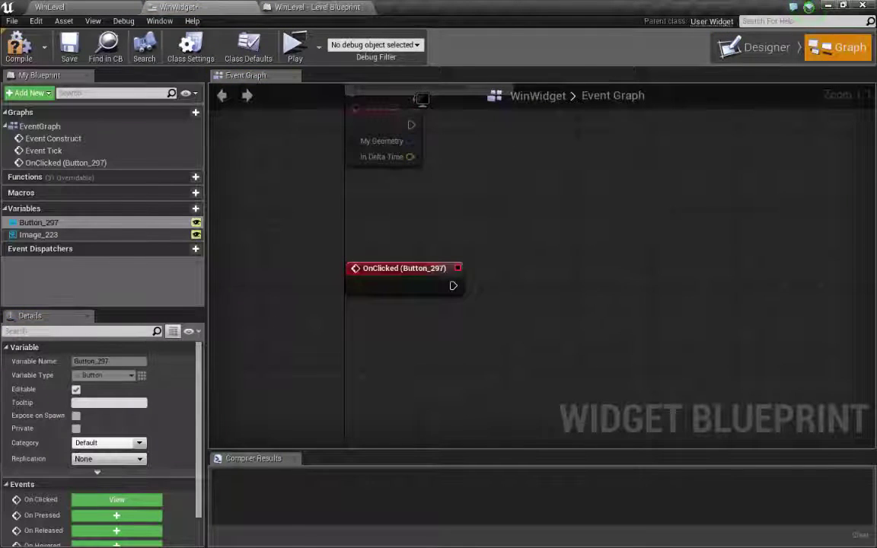
{"action": "right_click_drag", "start_coordinate": [421, 99], "coordinate": [475, 126]}
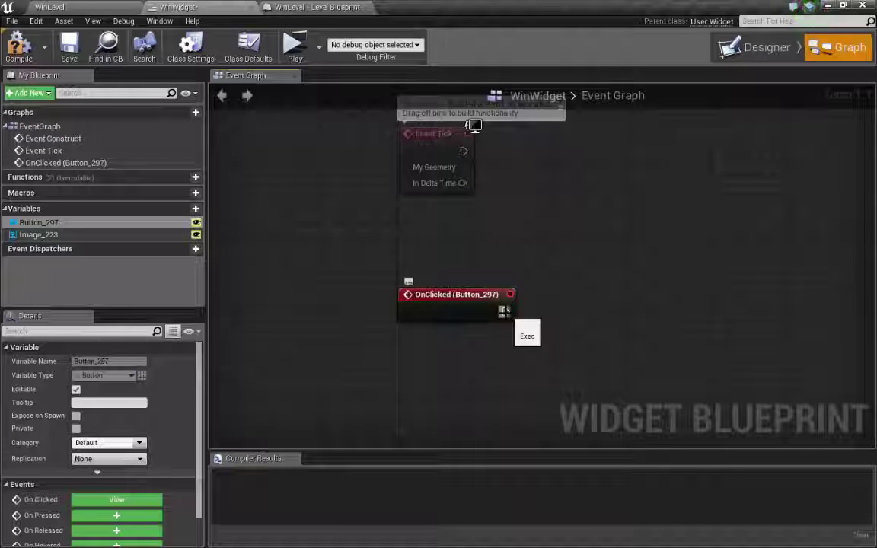
{"action": "left_click_drag", "start_coordinate": [504, 310], "coordinate": [579, 276]}
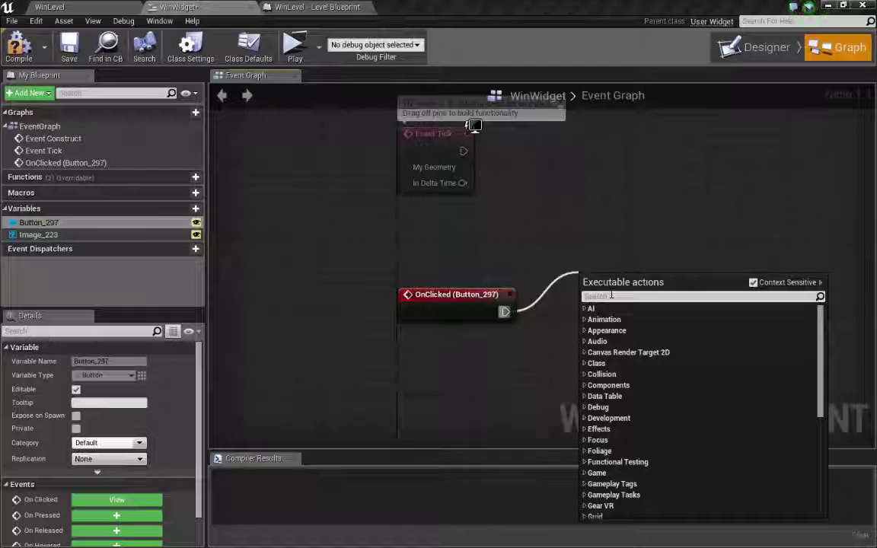
{"action": "type", "text": "open"}
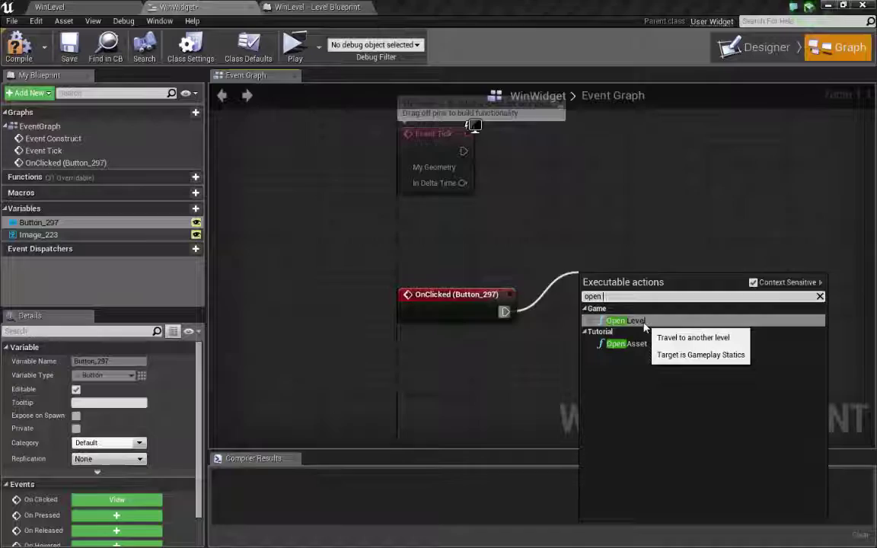
{"action": "left_click", "coordinate": [631, 320]}
{"action": "left_click_drag", "start_coordinate": [650, 288], "coordinate": [620, 297]}
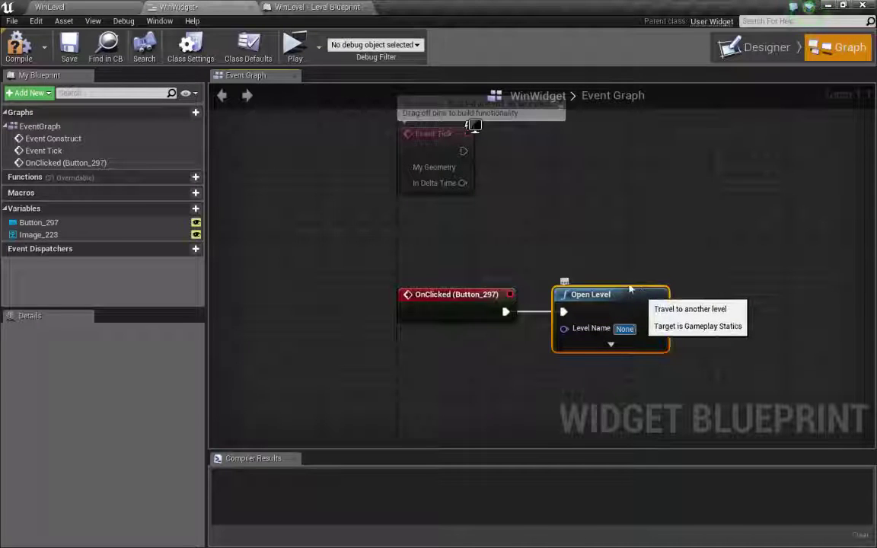
Step: Find the KeysAndDoors01FrontEnd level in the GAM107Assets folder of the project content and copy its name
{"action": "left_click", "coordinate": [82, 8]}
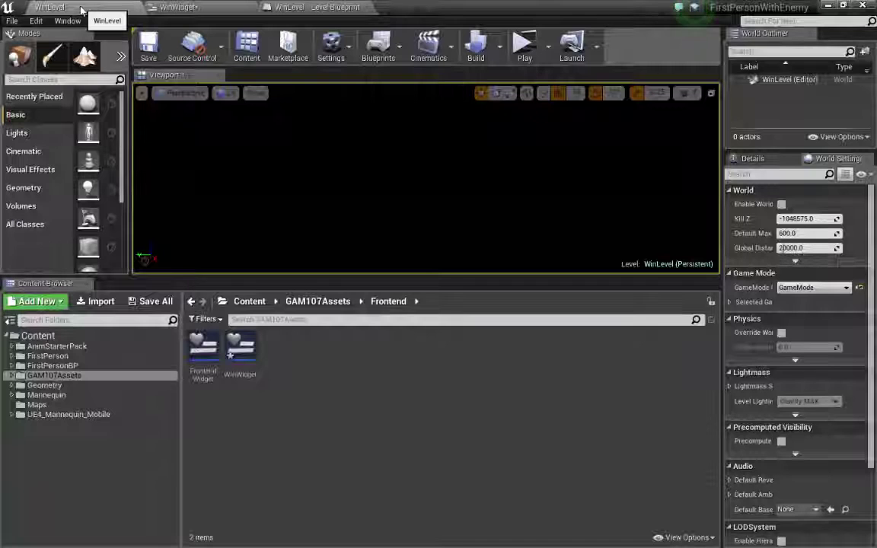
{"action": "left_click", "coordinate": [57, 375]}
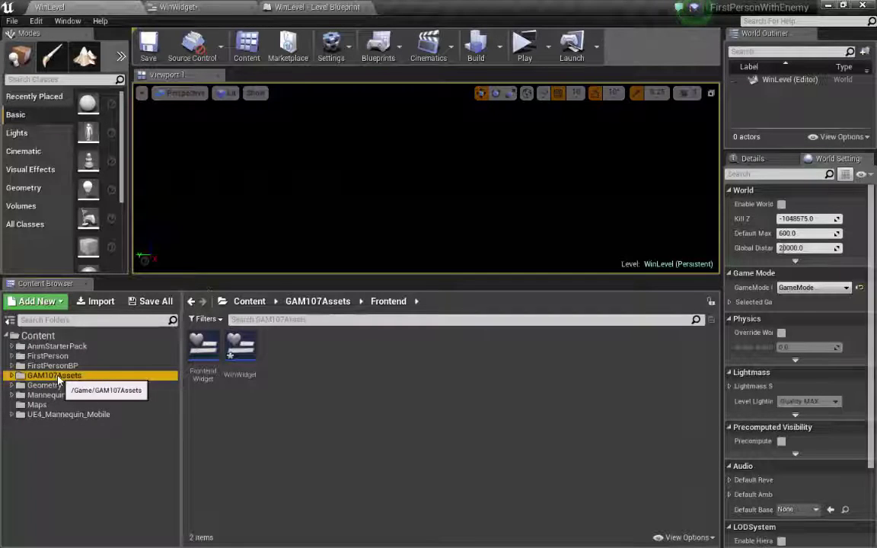
{"action": "double_click", "coordinate": [58, 374]}
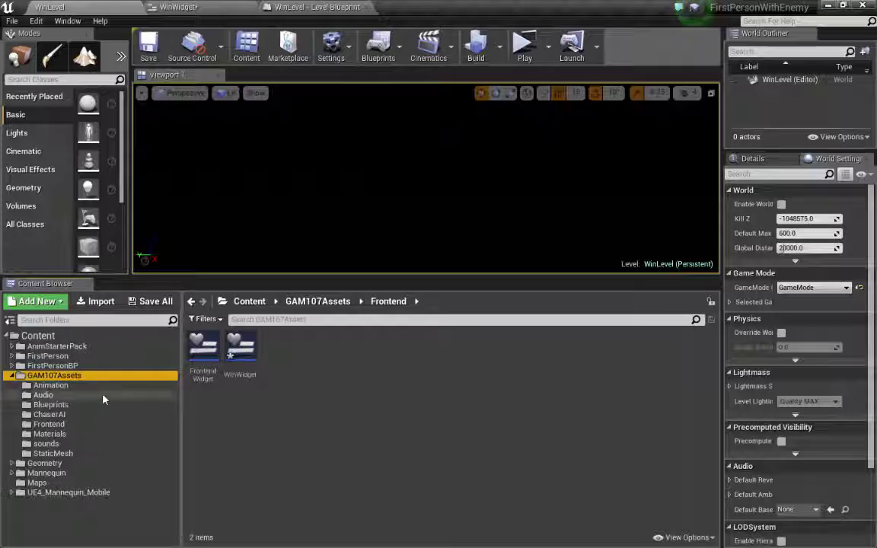
{"action": "left_click", "coordinate": [335, 301]}
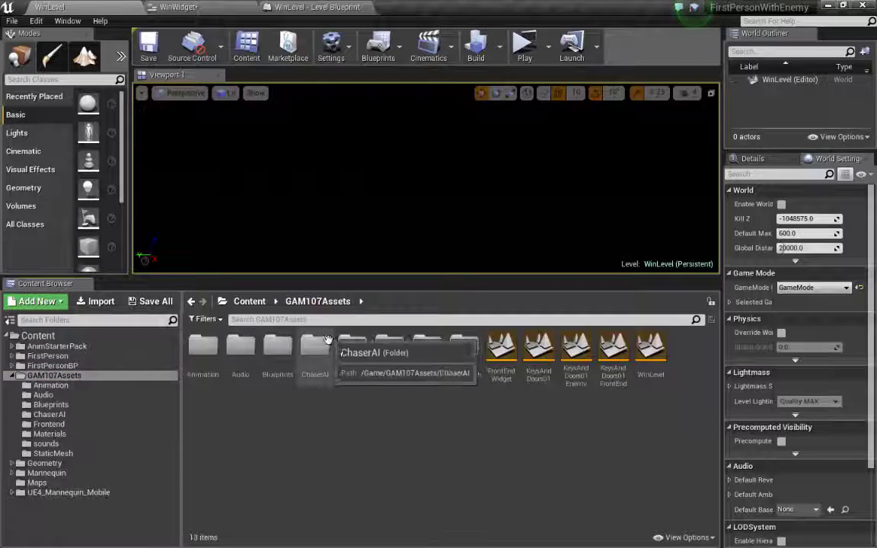
{"action": "left_click", "coordinate": [617, 376]}
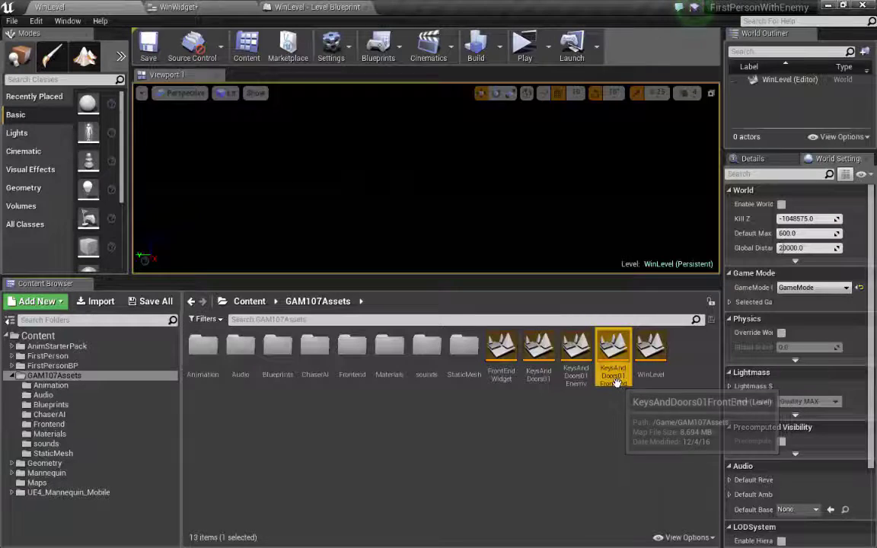
{"action": "left_click", "coordinate": [615, 378]}
{"action": "key", "text": "ctrl+c"}
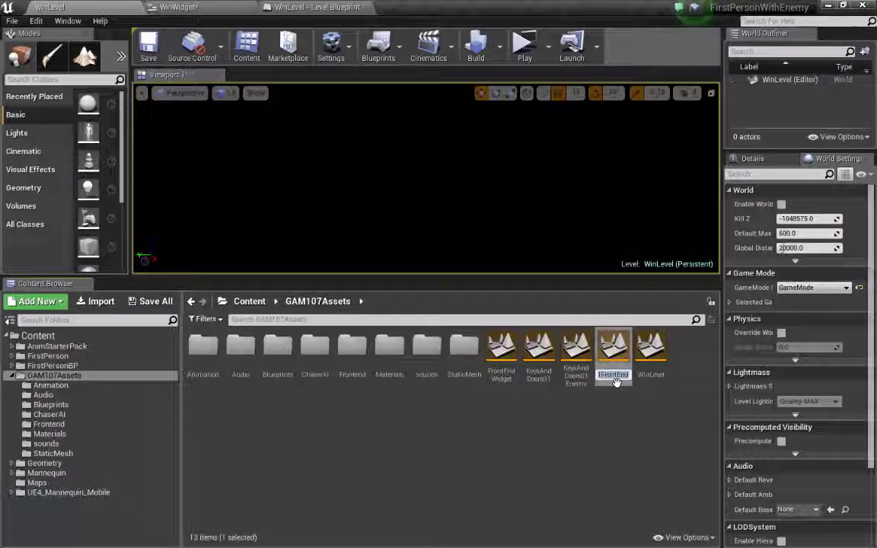
{"action": "left_click", "coordinate": [627, 443]}
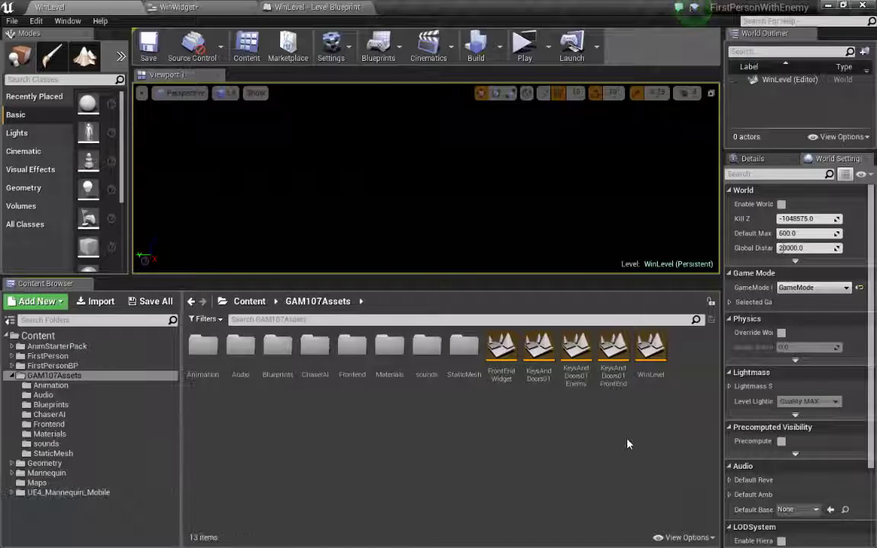
Step: Set the Open Level node's Level Name in WinWidget to KeysAndDoors01FrontEnd
{"action": "left_click", "coordinate": [204, 7]}
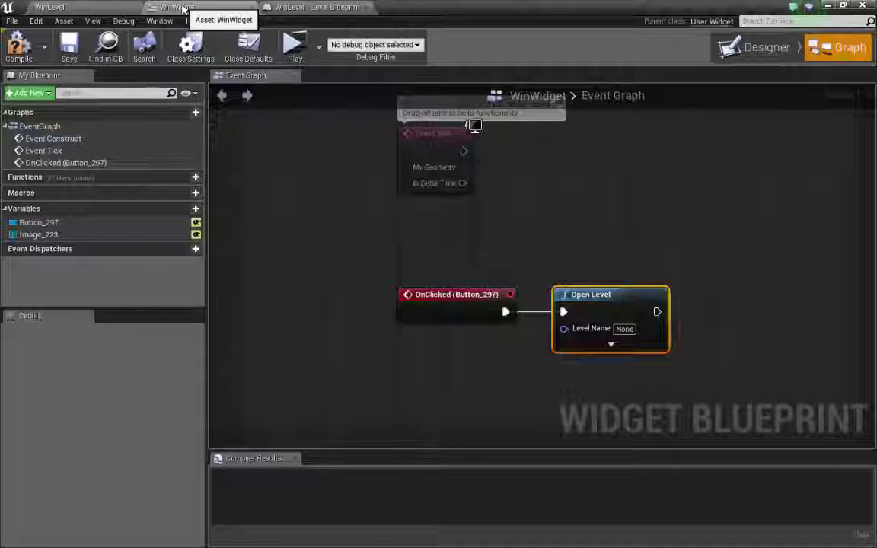
{"action": "left_click", "coordinate": [624, 329]}
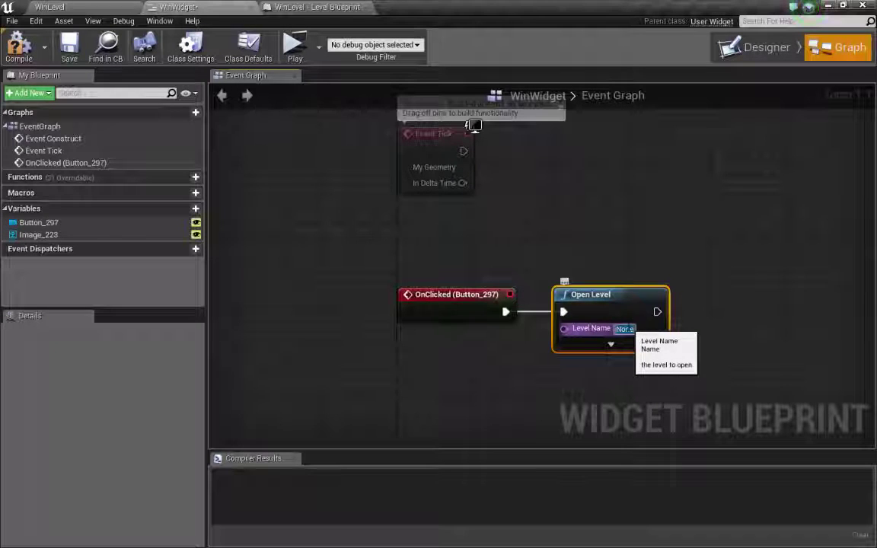
{"action": "key", "text": "ctrl+v"}
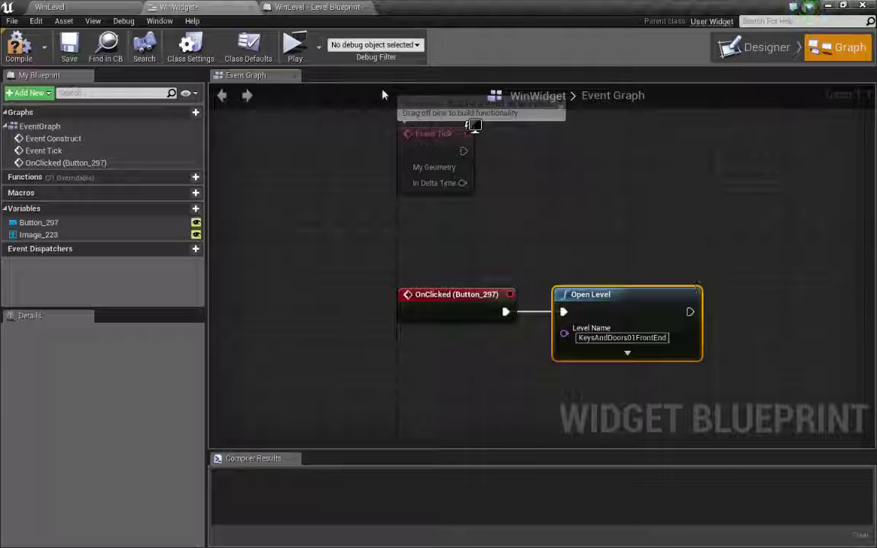
Step: Test the Replay button in a game preview and explore the level it opens, ending the preview when done
{"action": "left_click", "coordinate": [294, 51]}
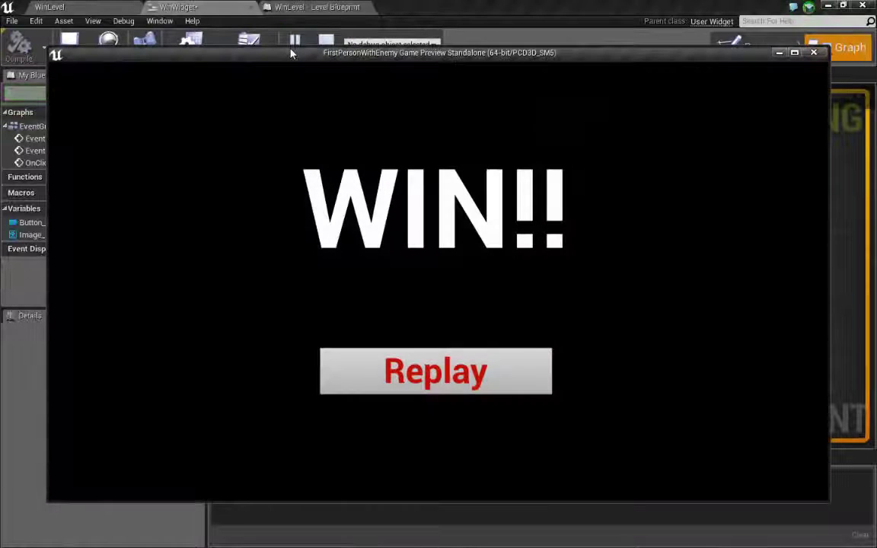
{"action": "left_click", "coordinate": [541, 371]}
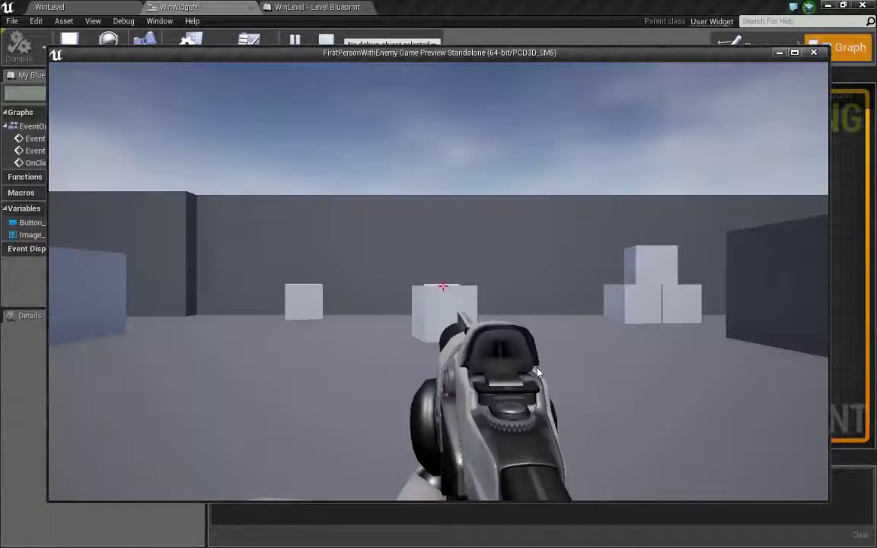
{"action": "left_click", "coordinate": [622, 292]}
{"action": "key", "text": "w"}
{"action": "key", "text": "w"}
{"action": "key", "text": "d"}
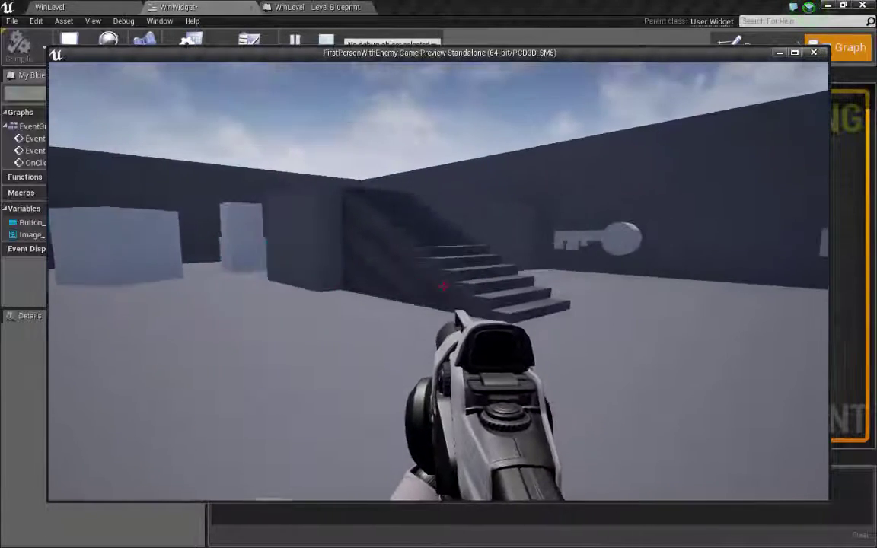
{"action": "key", "text": "w"}
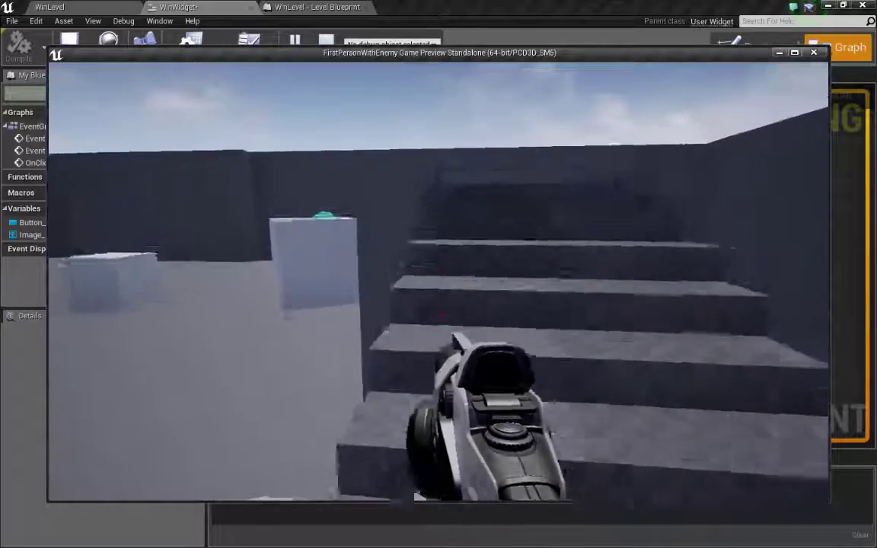
{"action": "key", "text": "space"}
{"action": "key", "text": "w"}
{"action": "left_click", "coordinate": [443, 286]}
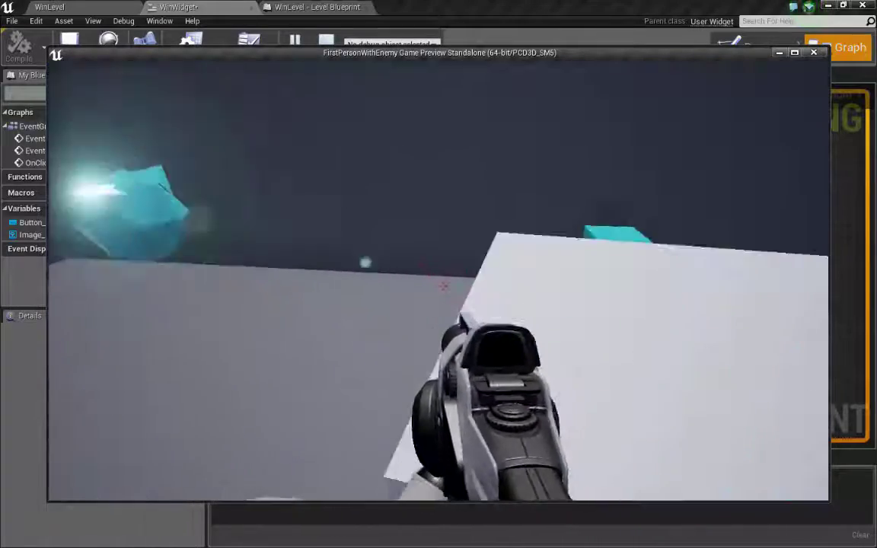
{"action": "key", "text": "w"}
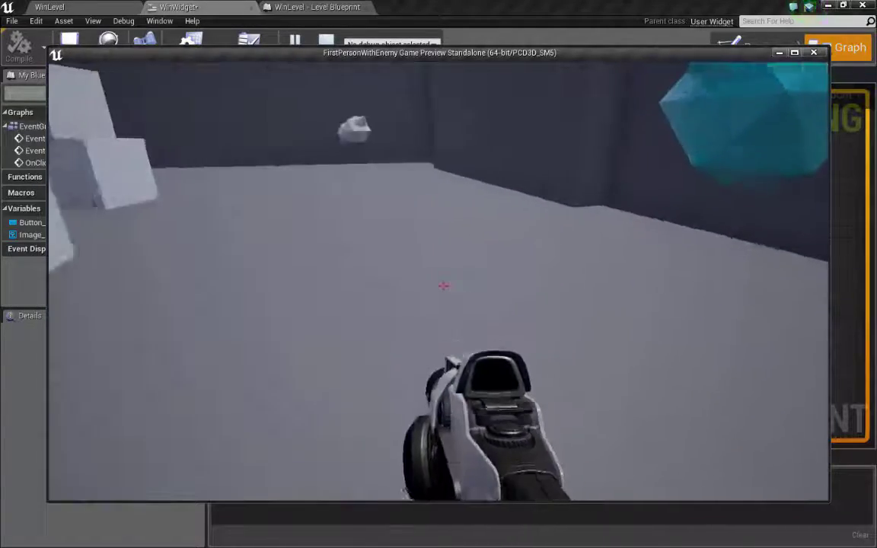
{"action": "key", "text": "w"}
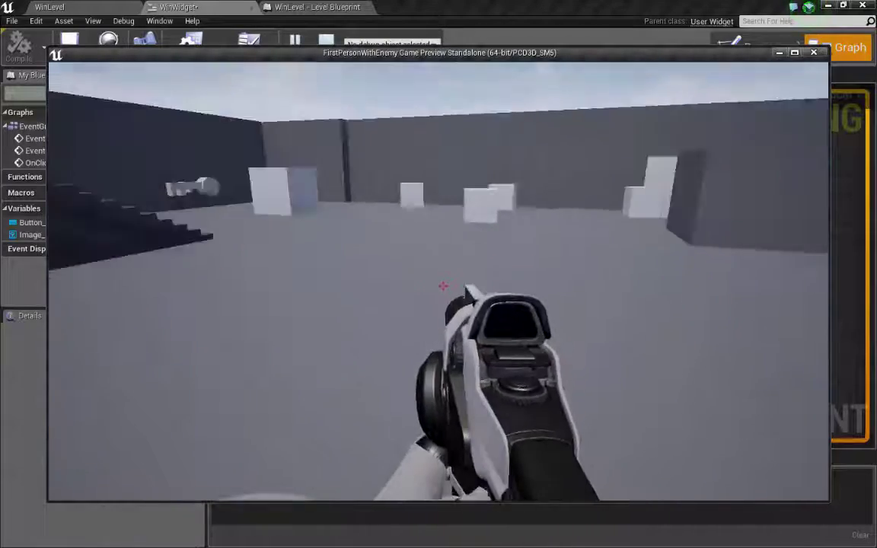
{"action": "key", "text": "w"}
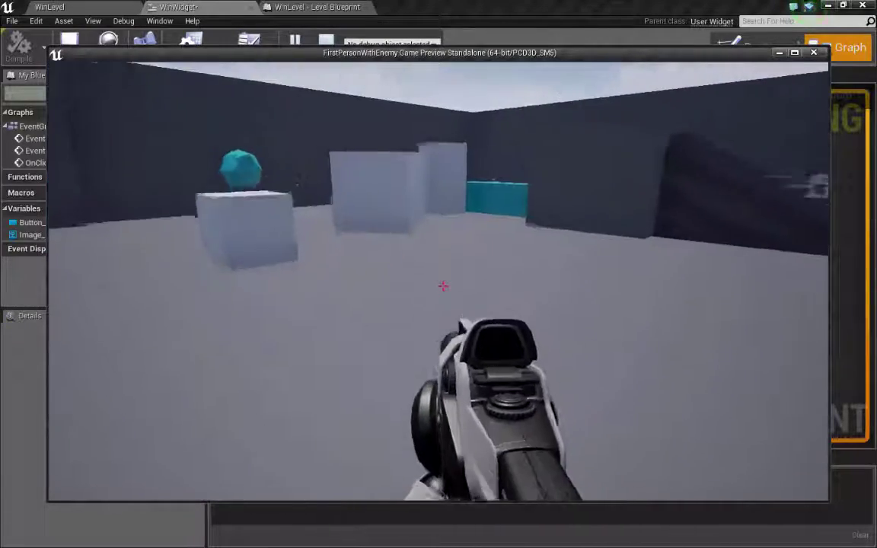
{"action": "key", "text": "space"}
{"action": "key", "text": "space"}
{"action": "key", "text": "w"}
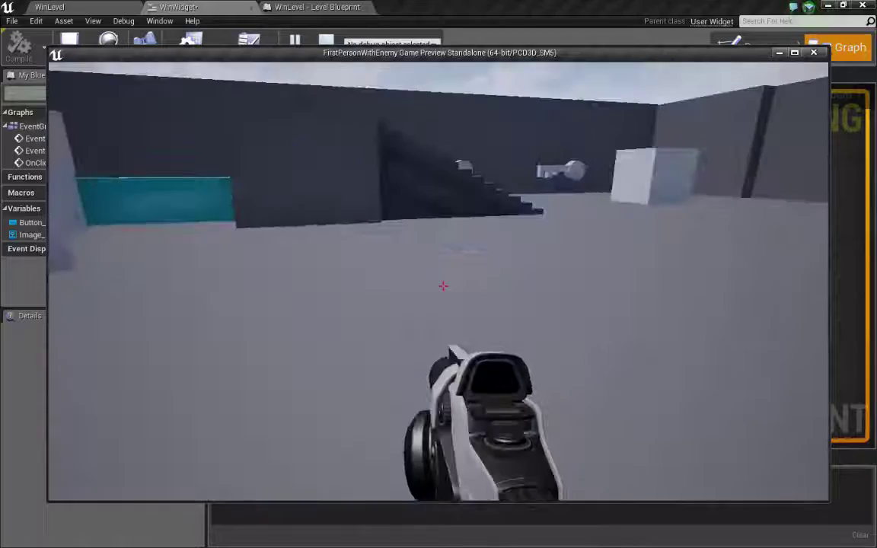
{"action": "key", "text": "w"}
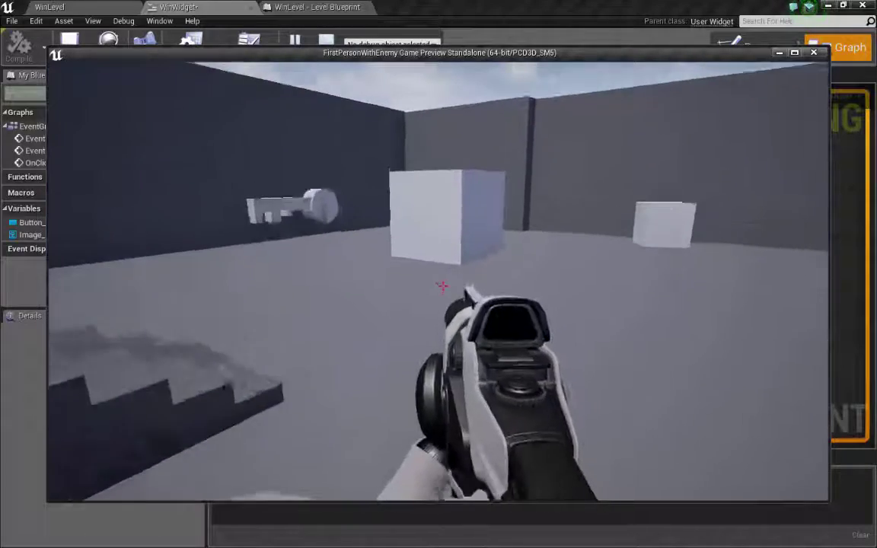
{"action": "key", "text": "w"}
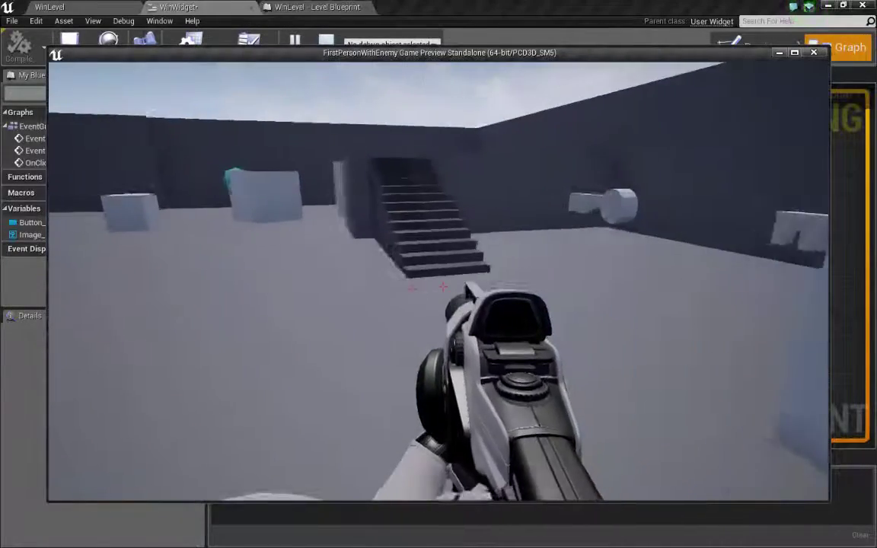
{"action": "key", "text": "w"}
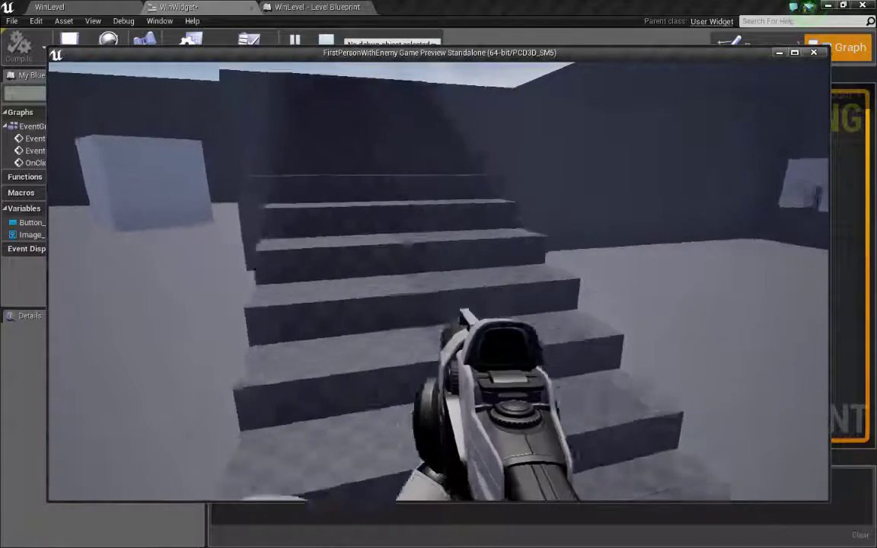
{"action": "key", "text": "w"}
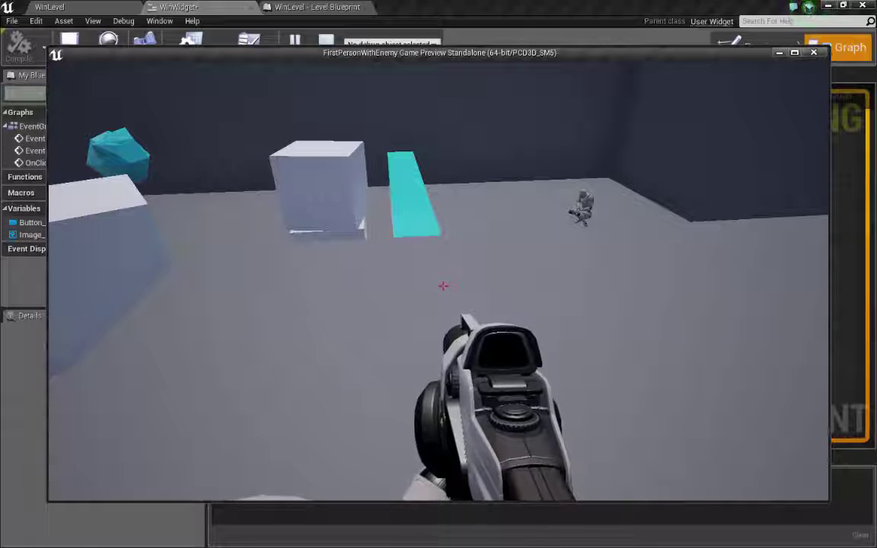
{"action": "key", "text": "Escape"}
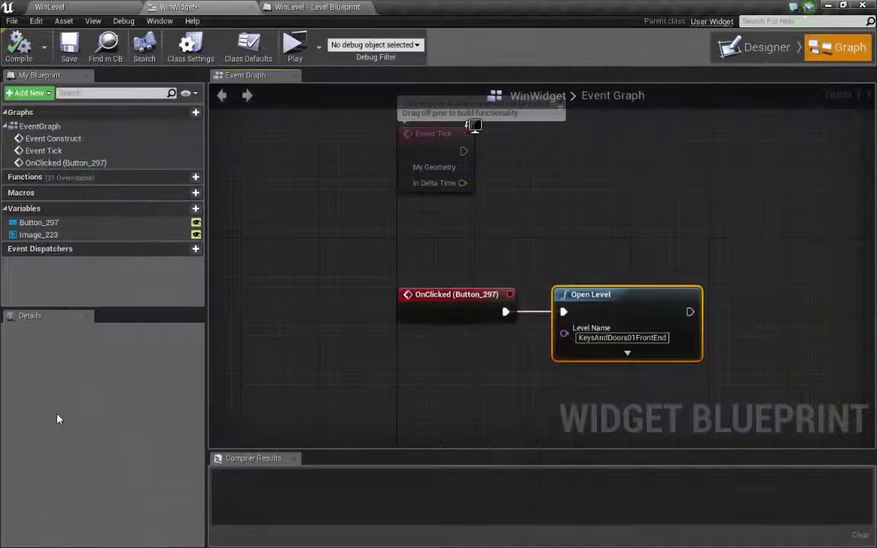
Step: Return to the WinLevel editor, enlarge its viewport above the Content Browser, and select the WinLevel asset in GAM107Assets
{"action": "left_click", "coordinate": [89, 11]}
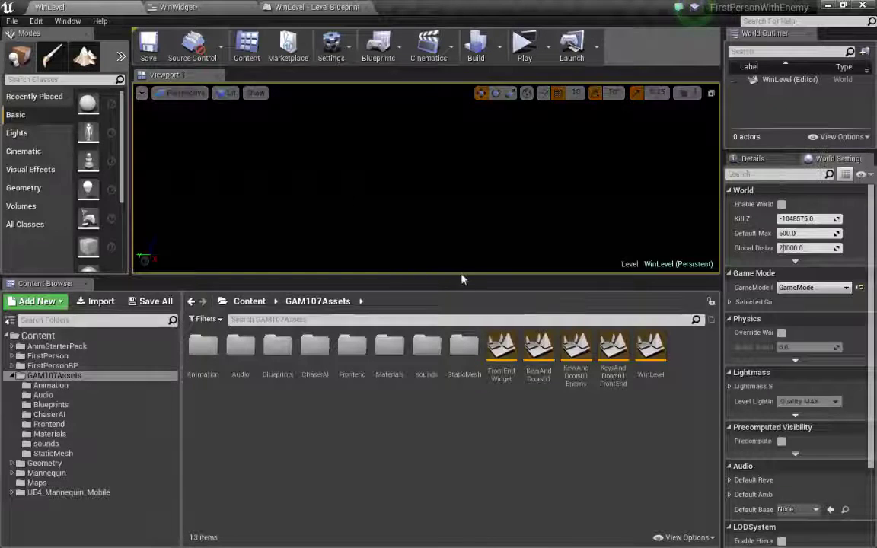
{"action": "left_click_drag", "start_coordinate": [461, 278], "coordinate": [452, 390]}
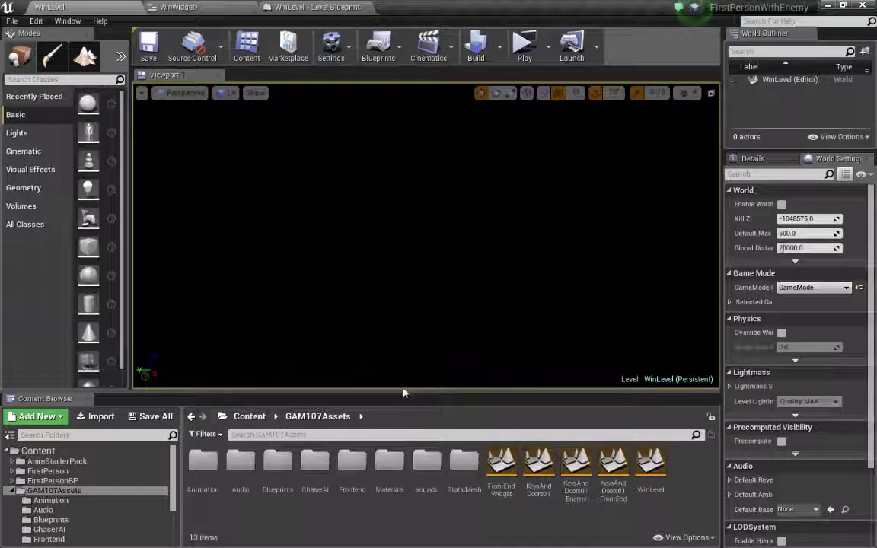
{"action": "left_click_drag", "start_coordinate": [404, 390], "coordinate": [405, 323]}
{"action": "left_click", "coordinate": [498, 406]}
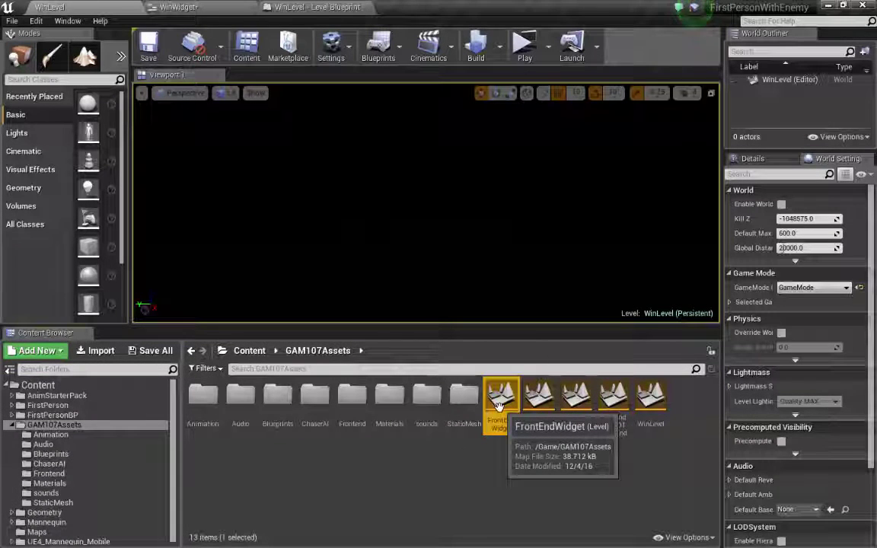
{"action": "left_click_drag", "start_coordinate": [492, 329], "coordinate": [500, 344]}
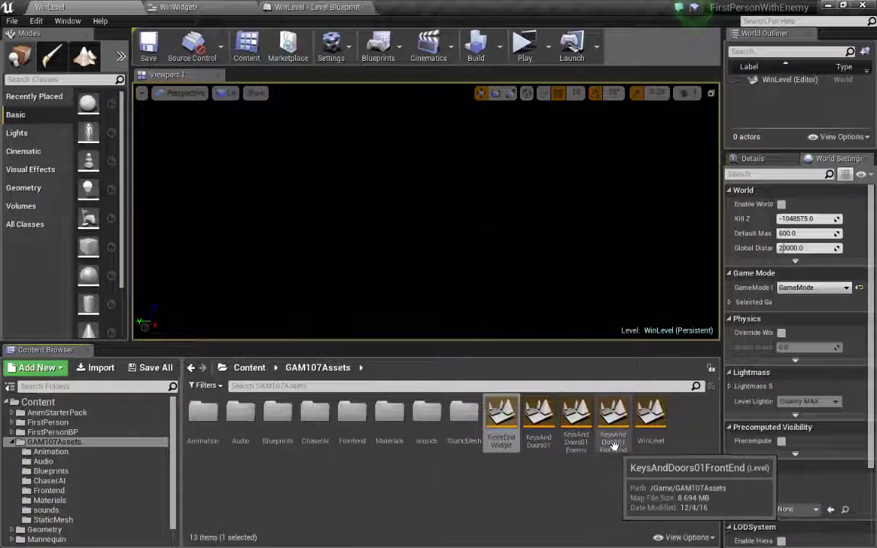
{"action": "left_click", "coordinate": [651, 429]}
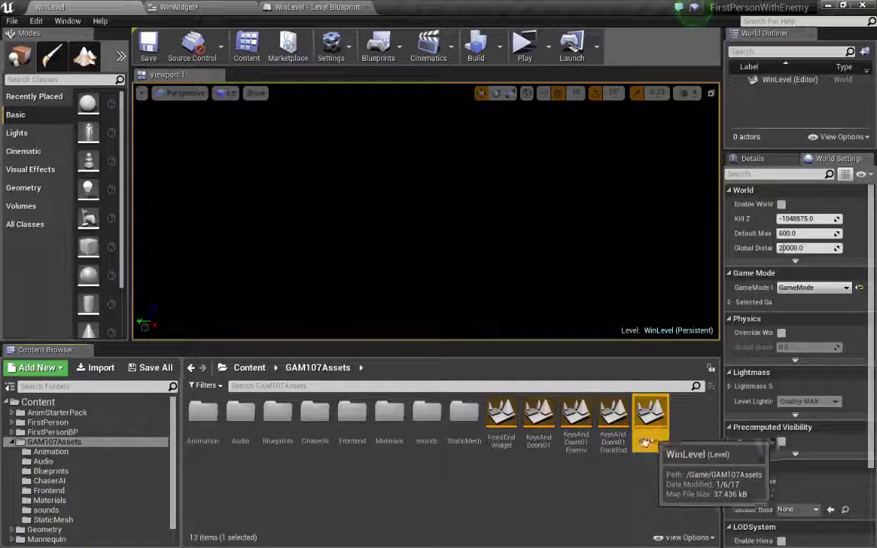
Step: Open the FrontEndWidget level from GAM107Assets, saving WinWidget in the process, and return to the level editor
{"action": "left_click", "coordinate": [501, 415]}
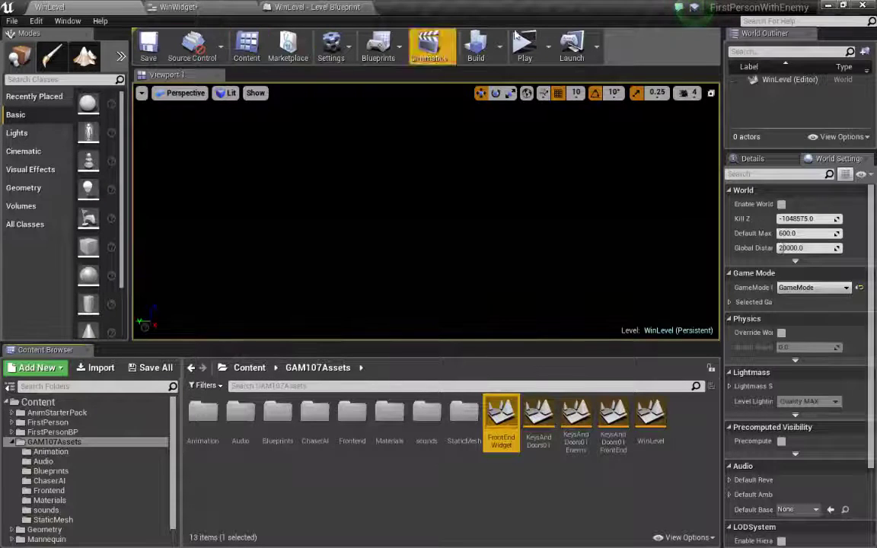
{"action": "double_click", "coordinate": [505, 422]}
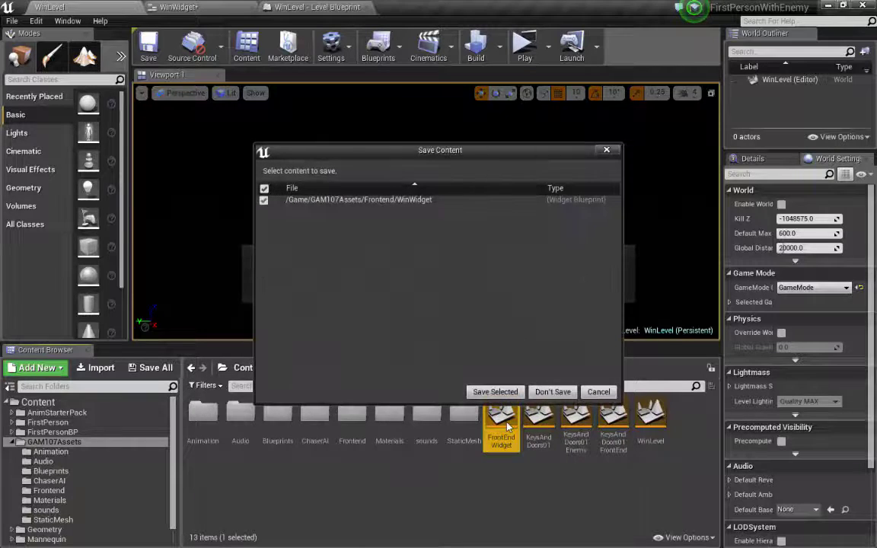
{"action": "left_click", "coordinate": [498, 392]}
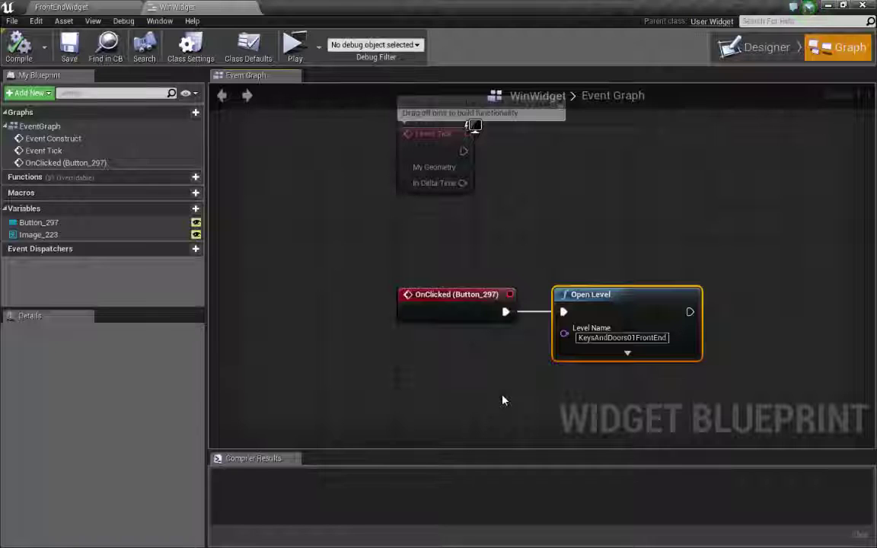
{"action": "left_click", "coordinate": [89, 9]}
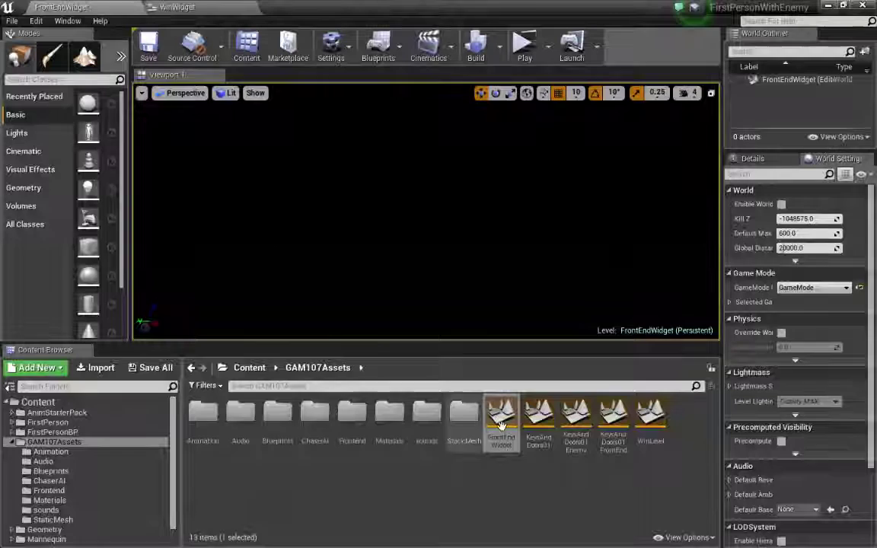
Step: Test the FrontEndWidget level in a game preview by starting the game from its front-end screen, ending the preview when done
{"action": "left_click", "coordinate": [524, 45]}
{"action": "left_click", "coordinate": [449, 269]}
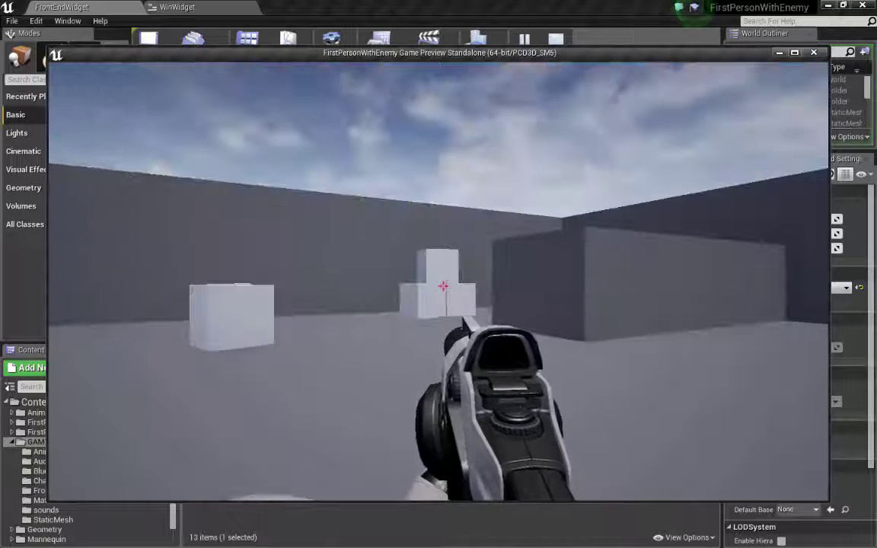
{"action": "key", "text": "Escape"}
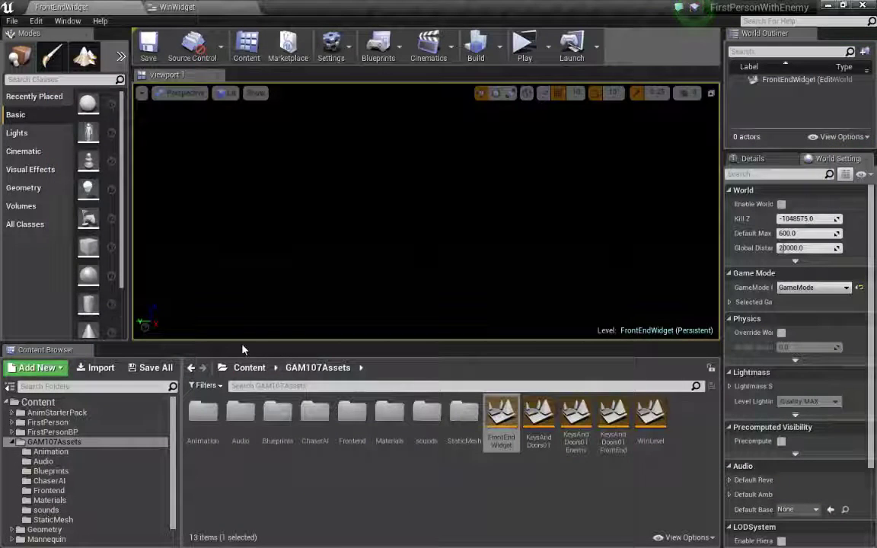
Step: Open the project's Maps & Modes settings to examine the Editor Startup Map and Game Default Map
{"action": "left_click", "coordinate": [349, 50]}
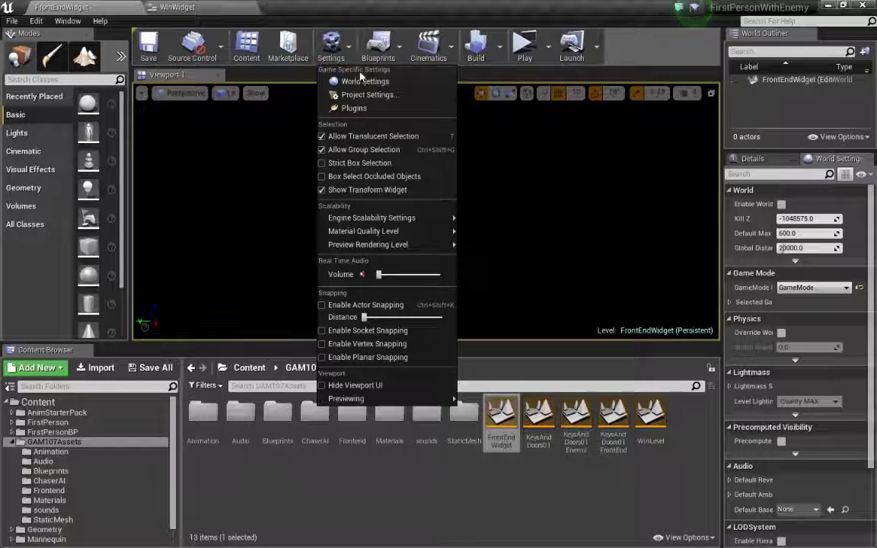
{"action": "left_click", "coordinate": [363, 97]}
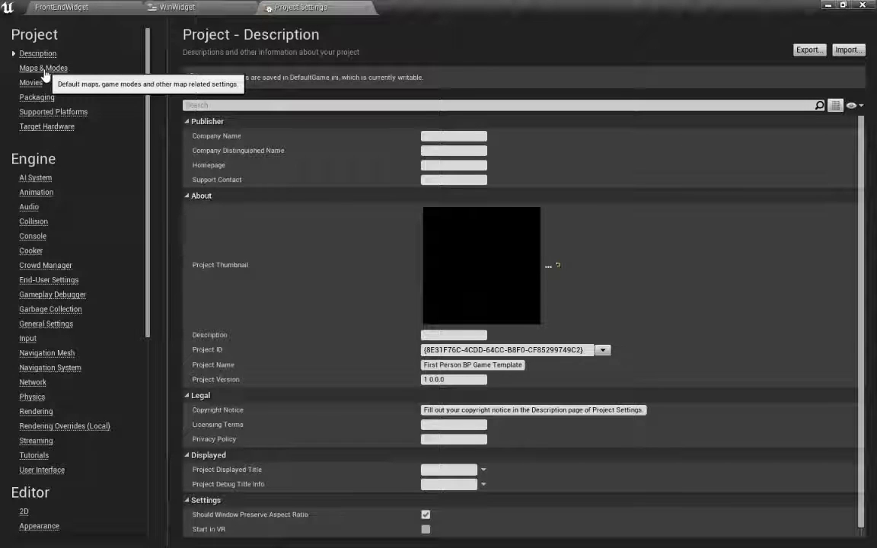
{"action": "left_click", "coordinate": [64, 7]}
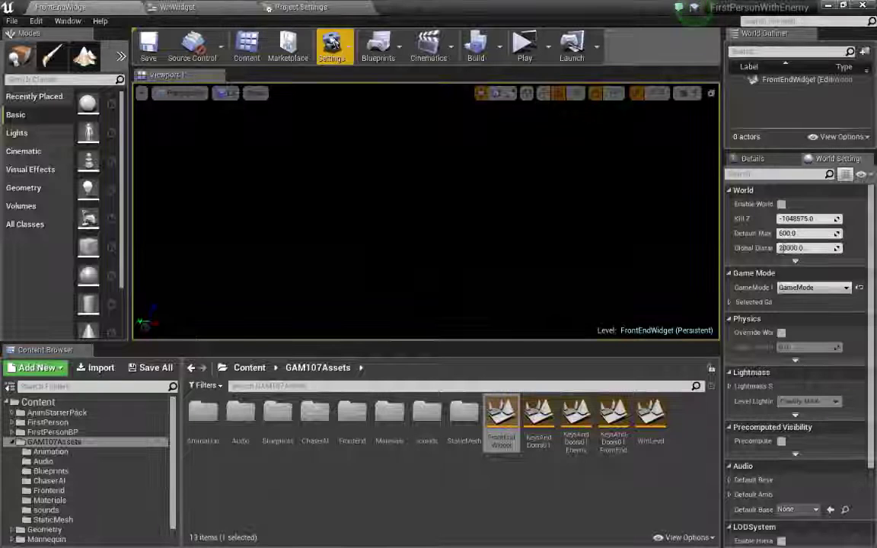
{"action": "left_click", "coordinate": [333, 47]}
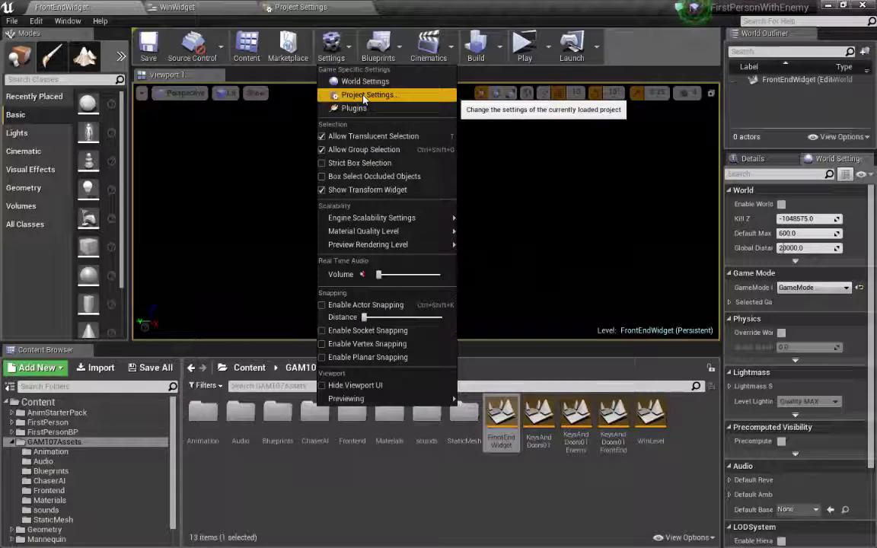
{"action": "left_click", "coordinate": [363, 96]}
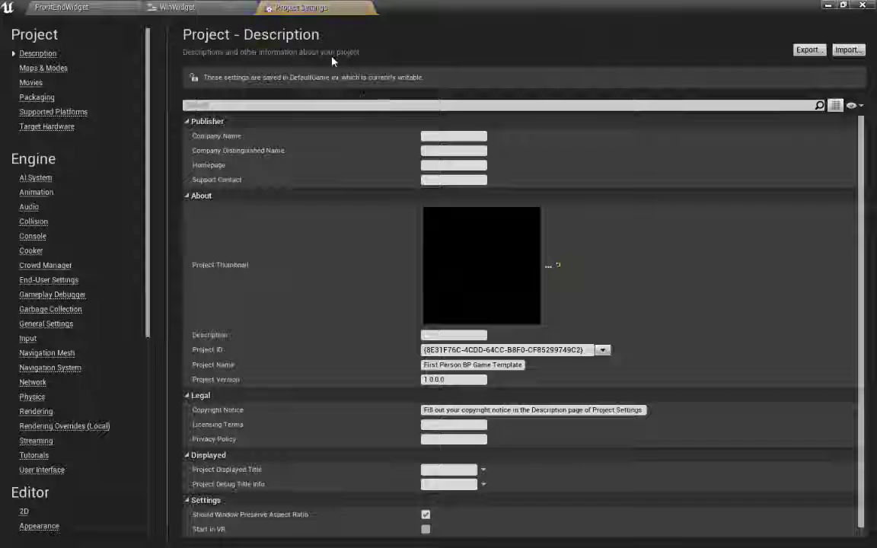
{"action": "left_click", "coordinate": [54, 70]}
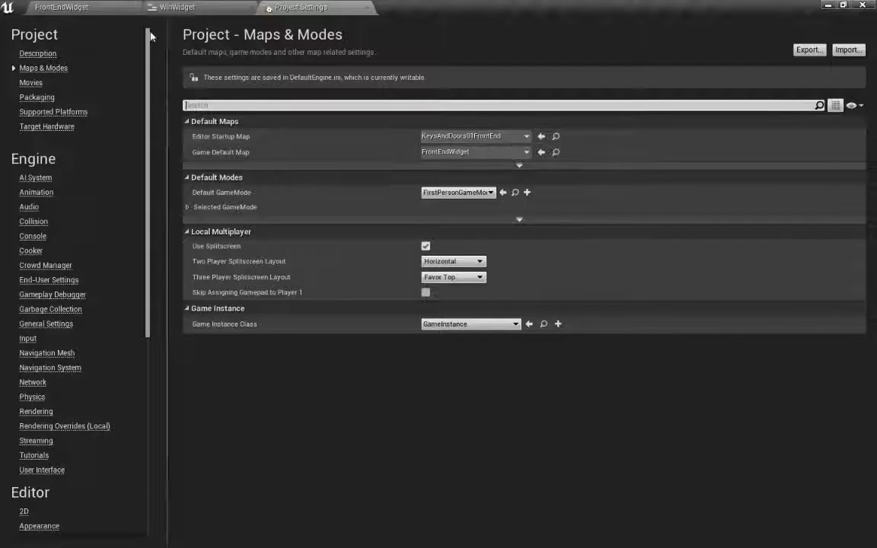
Step: Compare the project's default maps with the FrontEndWidget level and the level name used by WinWidget's Open Level node
{"action": "left_click", "coordinate": [91, 9]}
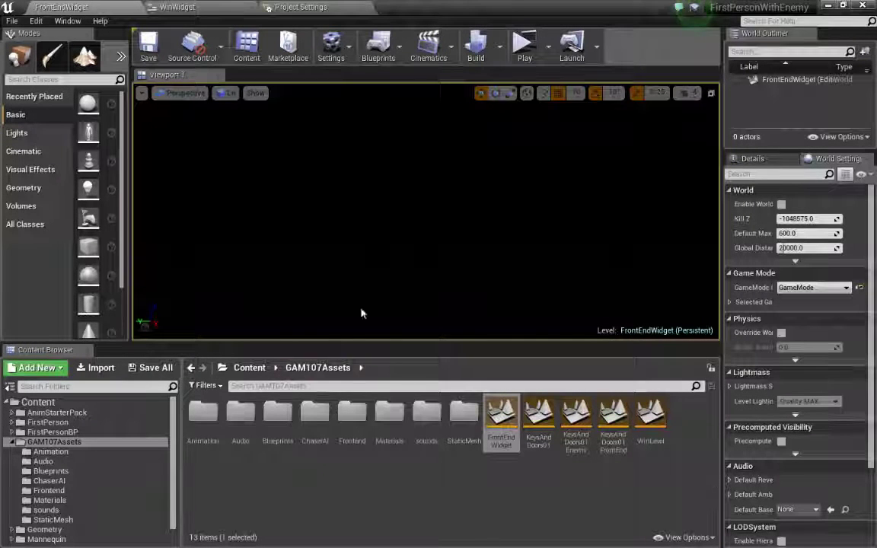
{"action": "left_click", "coordinate": [293, 6]}
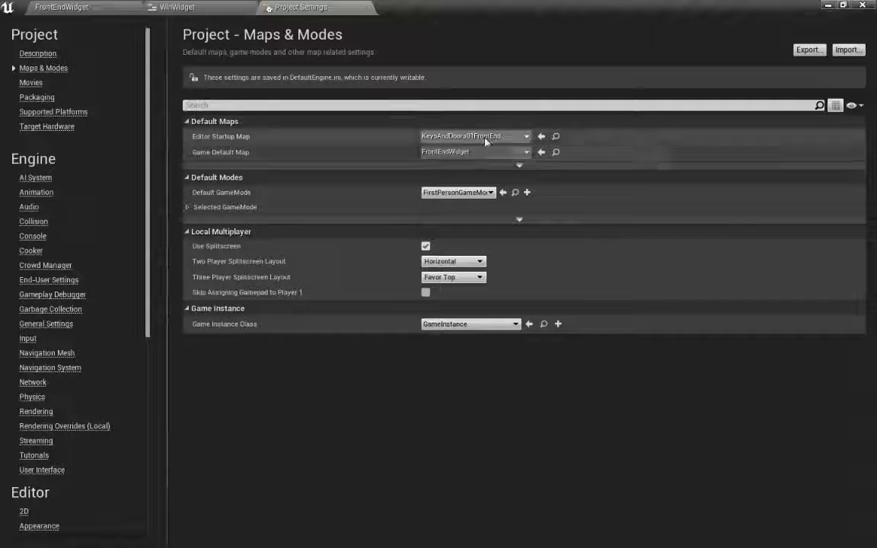
{"action": "left_click", "coordinate": [177, 7]}
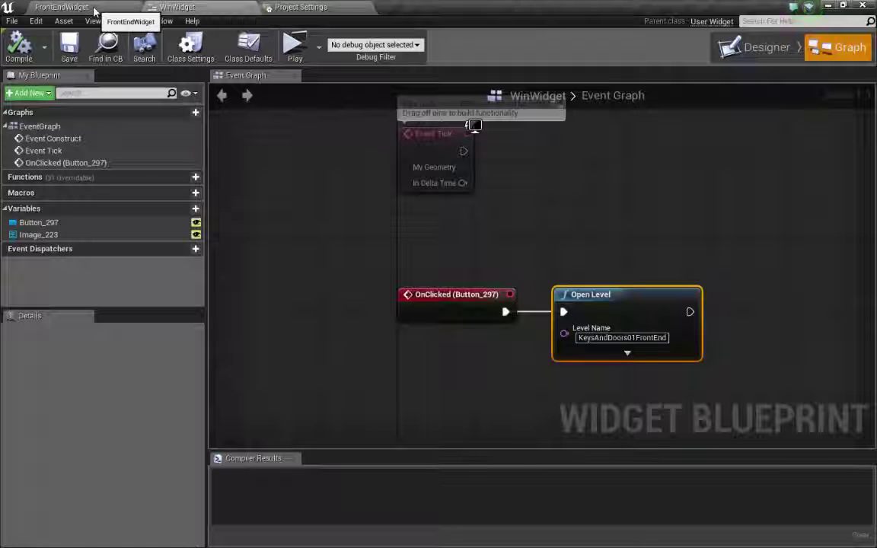
{"action": "left_click", "coordinate": [94, 9]}
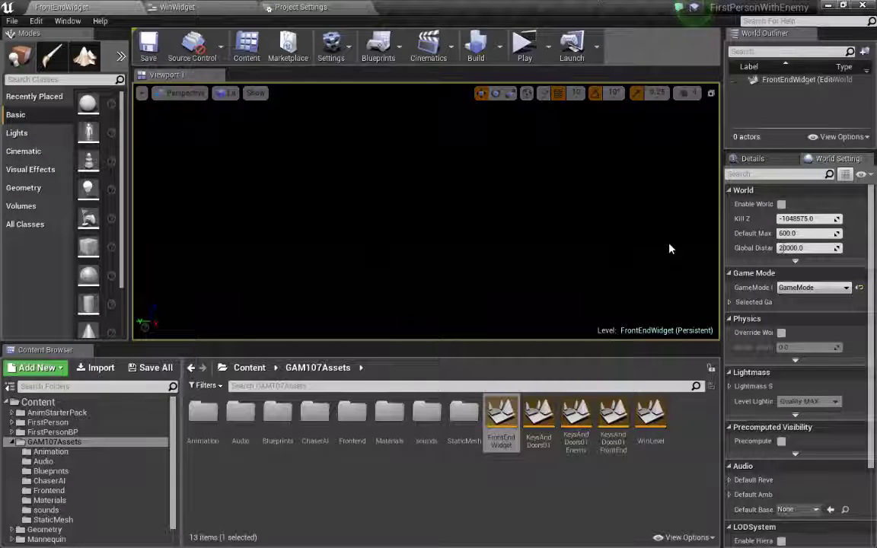
{"action": "left_click", "coordinate": [305, 8]}
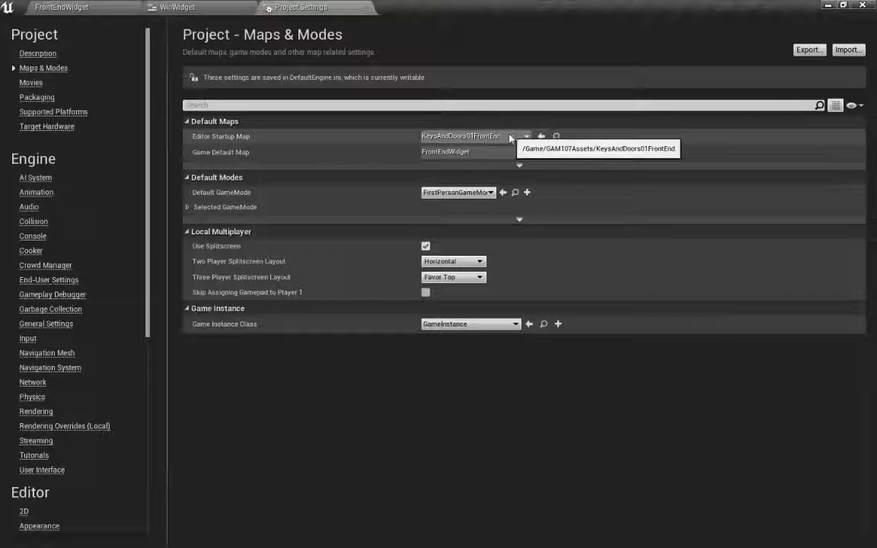
{"action": "left_click", "coordinate": [172, 9]}
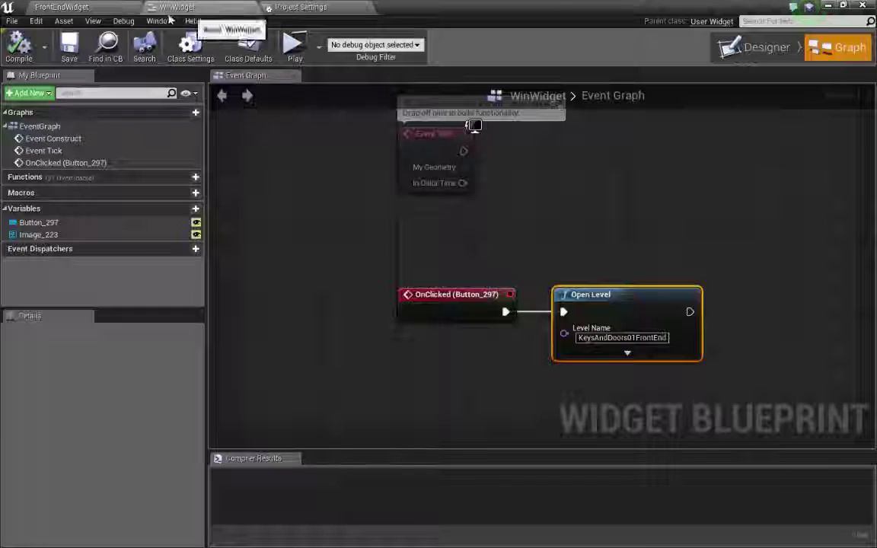
{"action": "left_click", "coordinate": [55, 9]}
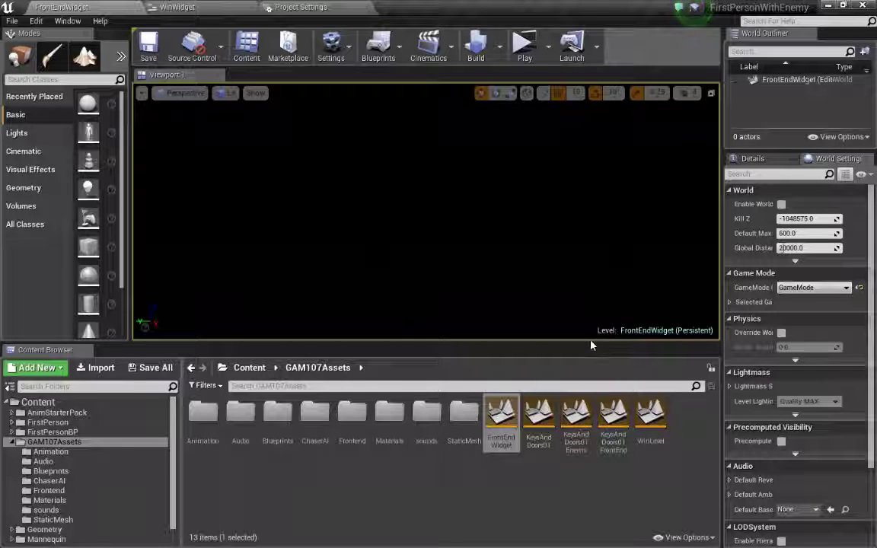
{"action": "left_click_drag", "start_coordinate": [591, 344], "coordinate": [593, 385]}
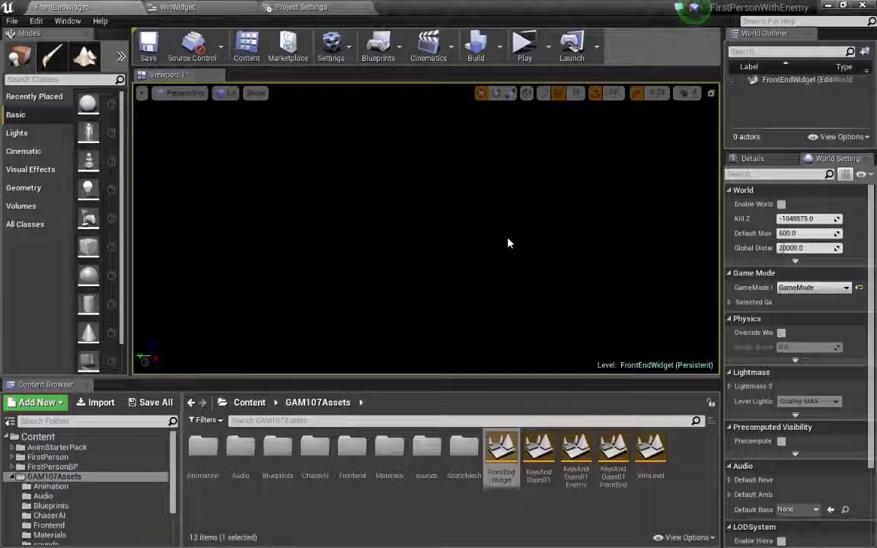
{"action": "left_click", "coordinate": [183, 7]}
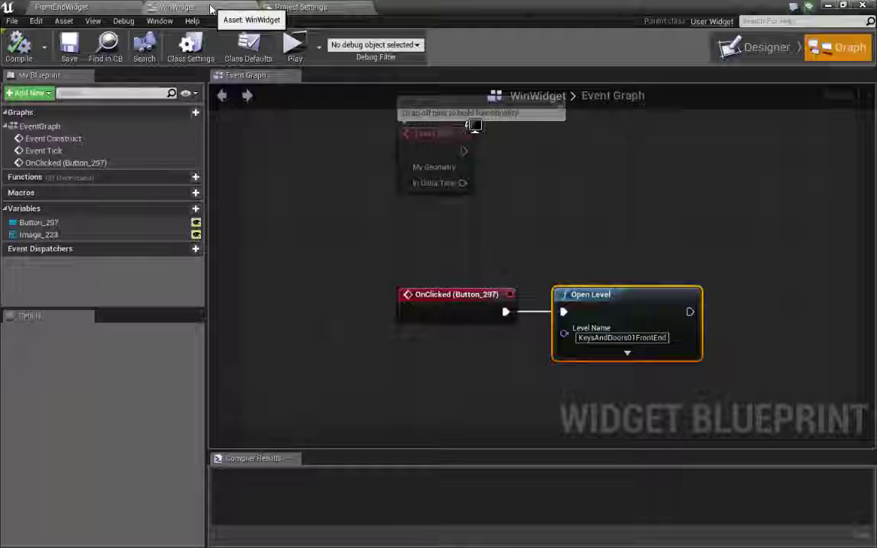
Step: Open the KeysAndDoors01FrontEnd level from GAM107Assets and enlarge its viewport above the Content Browser
{"action": "left_click", "coordinate": [61, 7]}
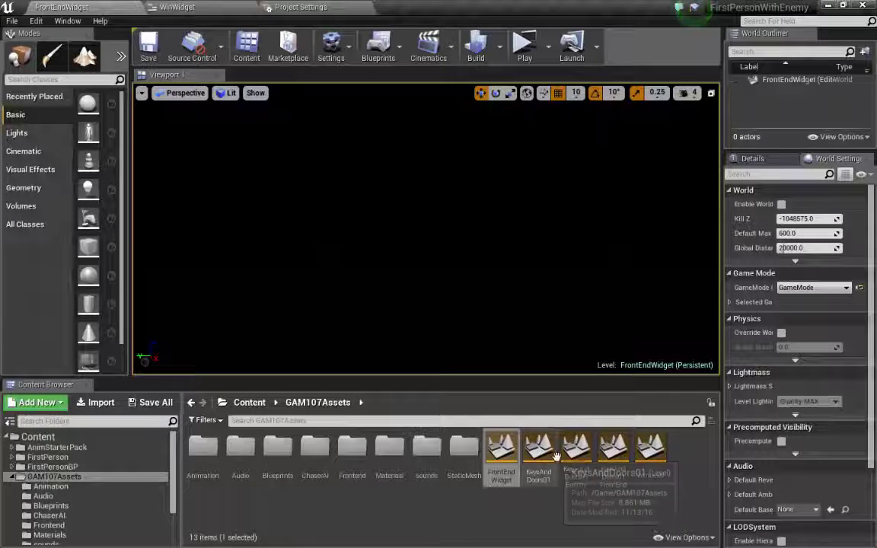
{"action": "double_click", "coordinate": [615, 477]}
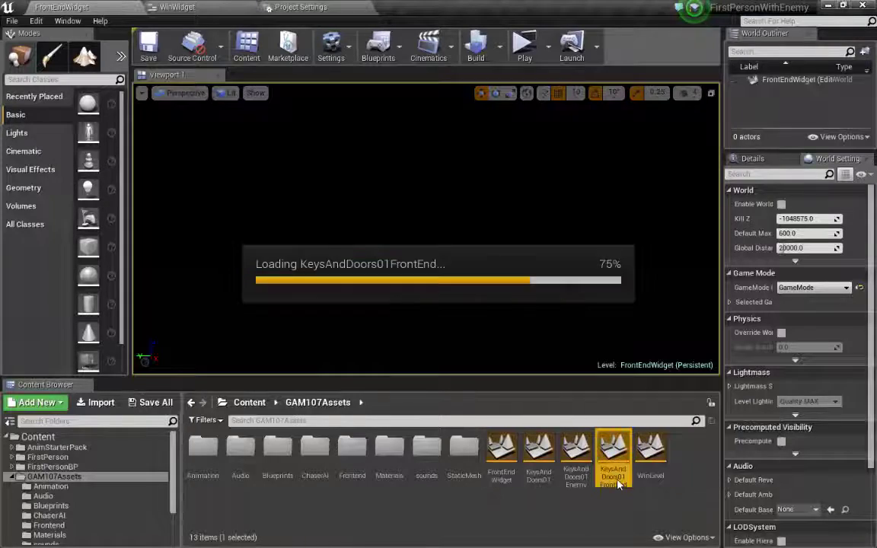
{"action": "left_click_drag", "start_coordinate": [603, 377], "coordinate": [603, 434]}
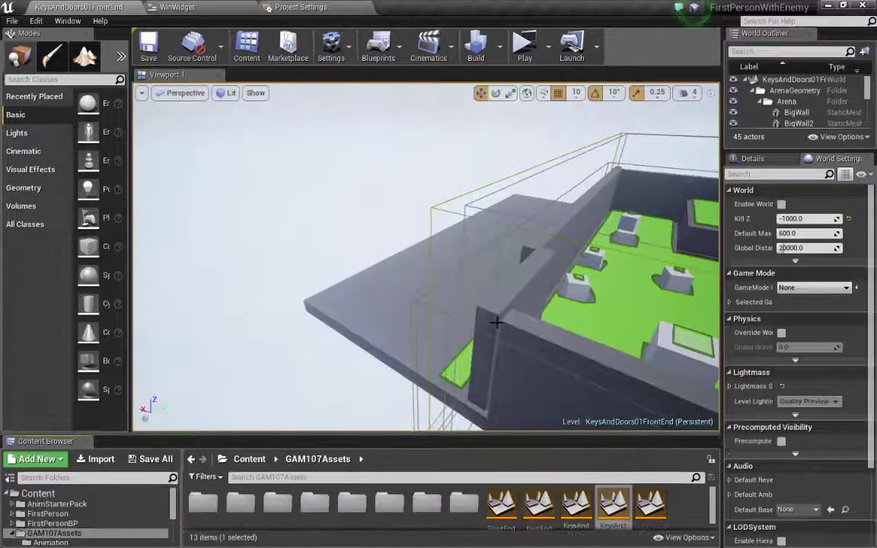
Step: Examine the walled arena of KeysAndDoors01FrontEnd, including its blocks, targets and stairs, and shrink the viewport to reveal more of the Content Browser
{"action": "right_click_drag", "start_coordinate": [494, 319], "coordinate": [828, 293]}
{"action": "key", "text": "w"}
{"action": "key", "text": "a"}
{"action": "key", "text": "w"}
{"action": "right_click_drag", "start_coordinate": [506, 364], "coordinate": [735, 339]}
{"action": "key", "text": "w"}
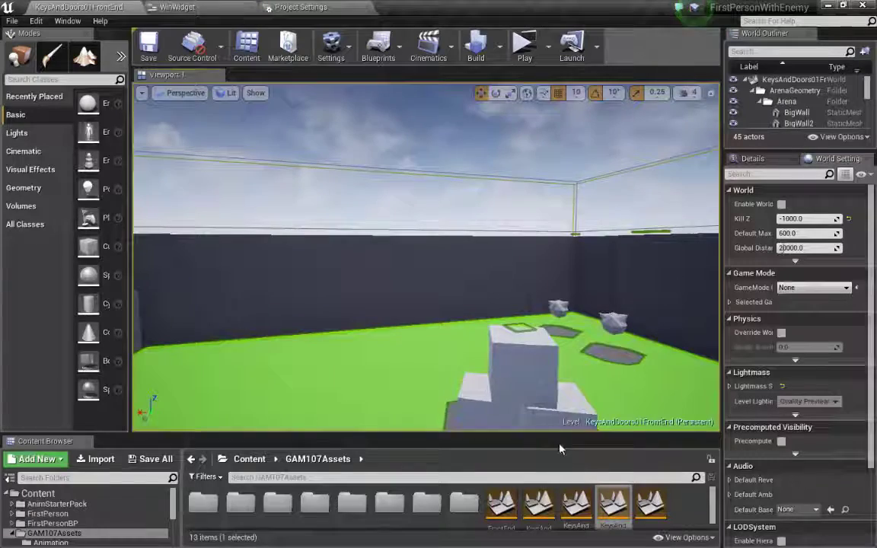
{"action": "left_click_drag", "start_coordinate": [518, 435], "coordinate": [525, 328]}
{"action": "right_click_drag", "start_coordinate": [557, 271], "coordinate": [427, 291]}
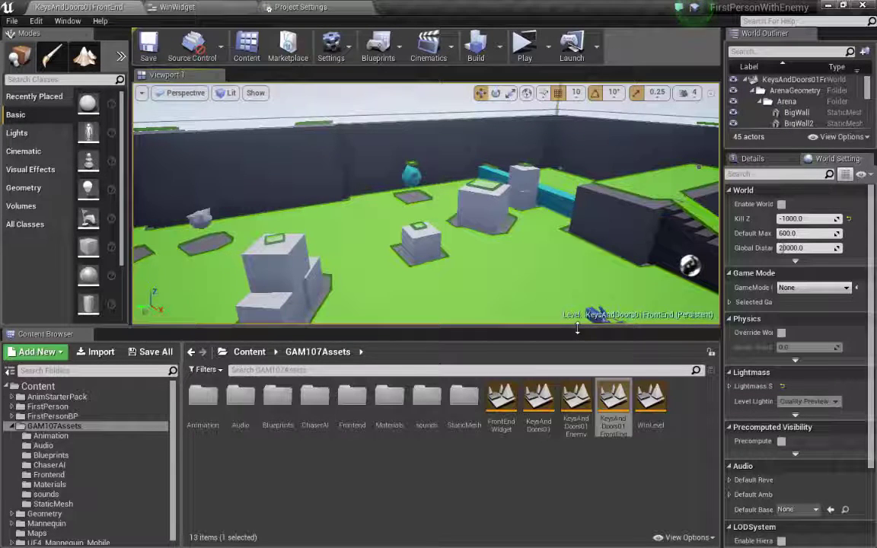
{"action": "left_click_drag", "start_coordinate": [579, 333], "coordinate": [578, 344]}
Step: Inspect the objects that lead to the win by selecting Key2, Key and the TriggerVolume outside the arena wall in turn
{"action": "right_click_drag", "start_coordinate": [426, 221], "coordinate": [541, 245]}
{"action": "left_click", "coordinate": [539, 244]}
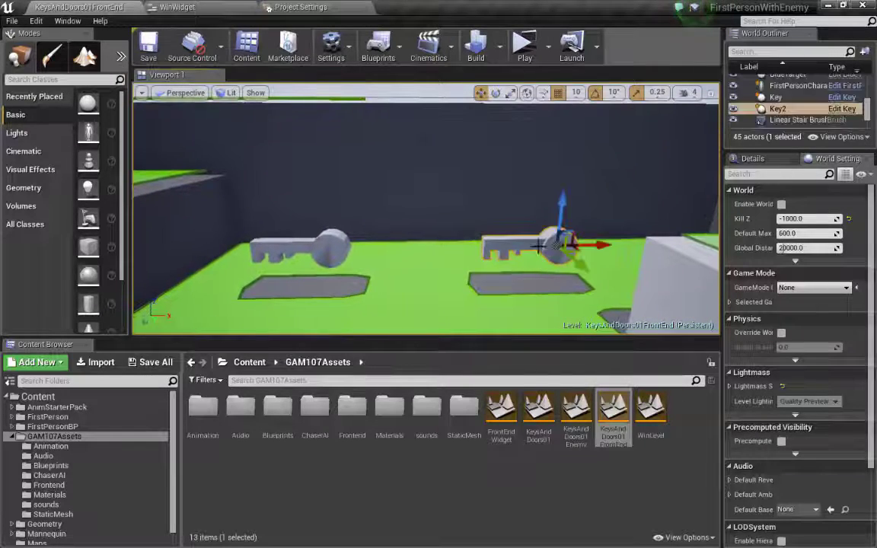
{"action": "left_click", "coordinate": [339, 241]}
{"action": "right_click_drag", "start_coordinate": [445, 312], "coordinate": [556, 293]}
{"action": "right_click_drag", "start_coordinate": [419, 300], "coordinate": [381, 299]}
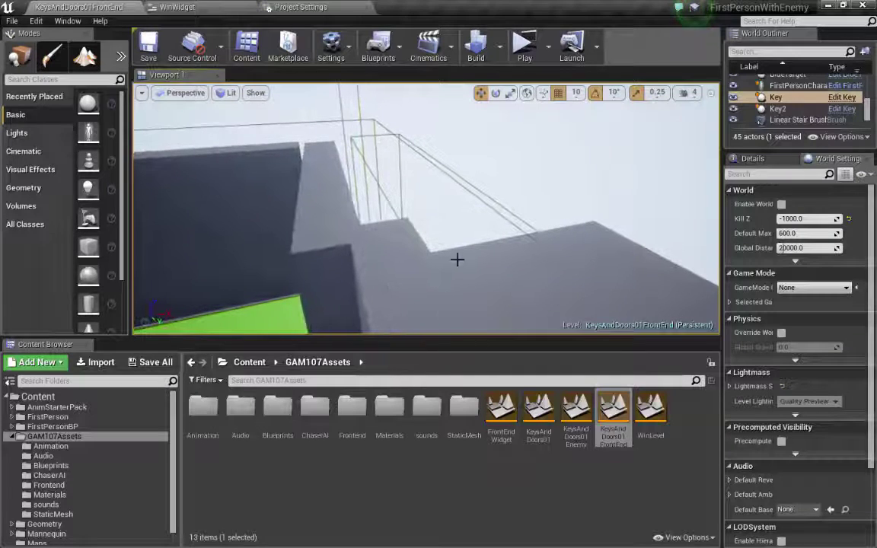
{"action": "left_click", "coordinate": [592, 264]}
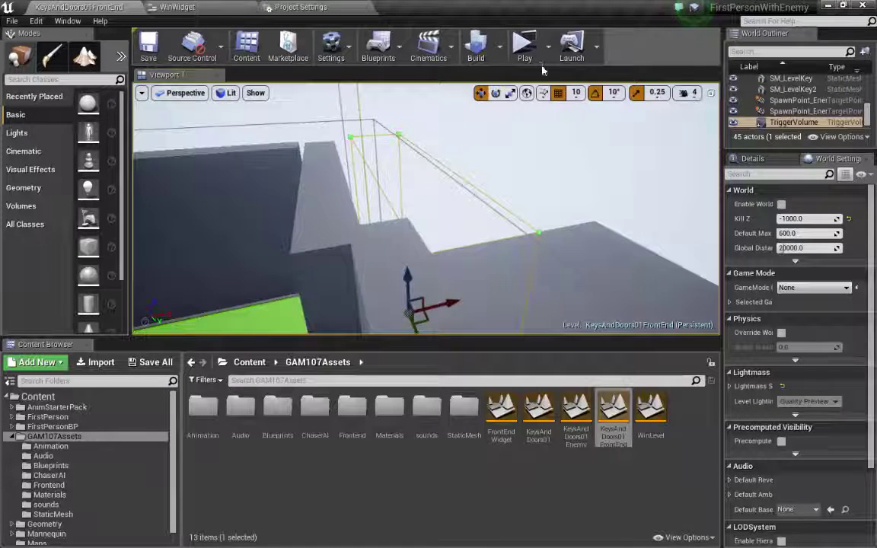
Step: Play-test KeysAndDoors01FrontEnd and walk the character through the arena to collect both keys by the stairs
{"action": "left_click", "coordinate": [525, 45]}
{"action": "key", "text": "w"}
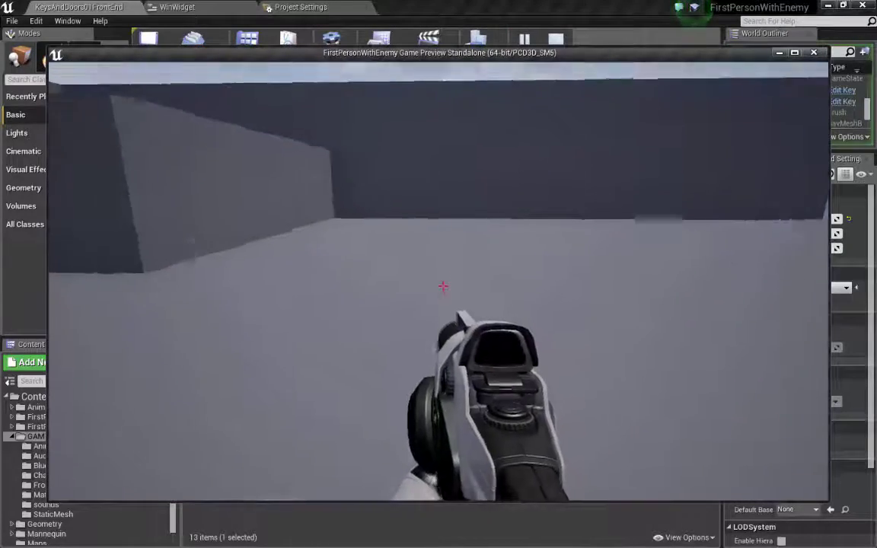
{"action": "key", "text": "w"}
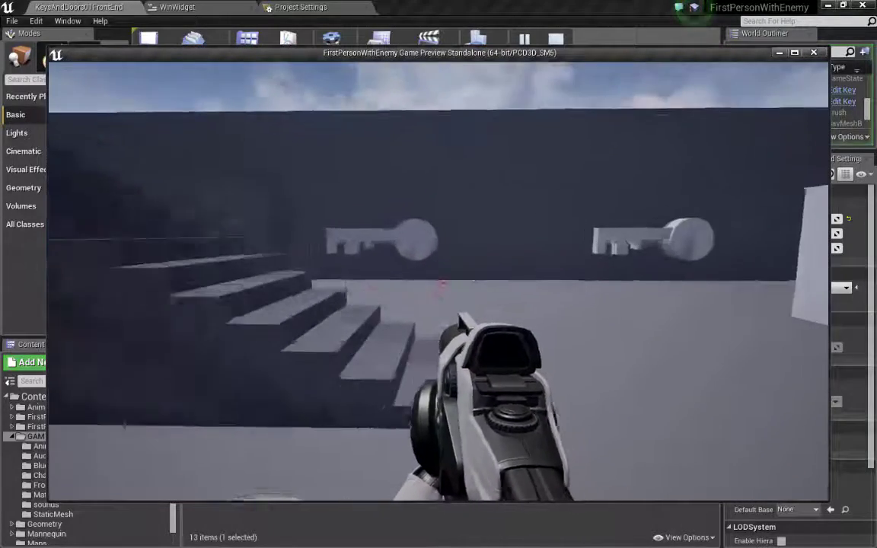
{"action": "key", "text": "w"}
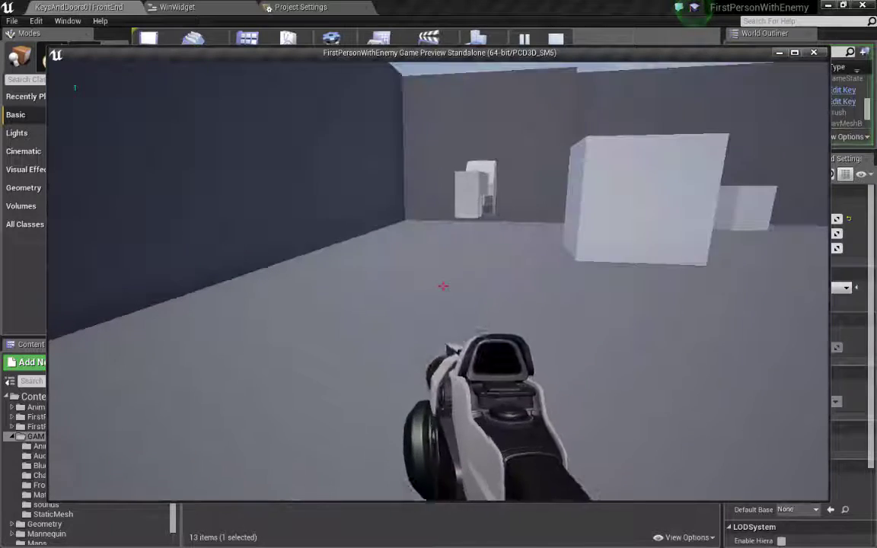
Step: Walk the character out past the arena wall to test the exit trigger, and end the play session
{"action": "key", "text": "w"}
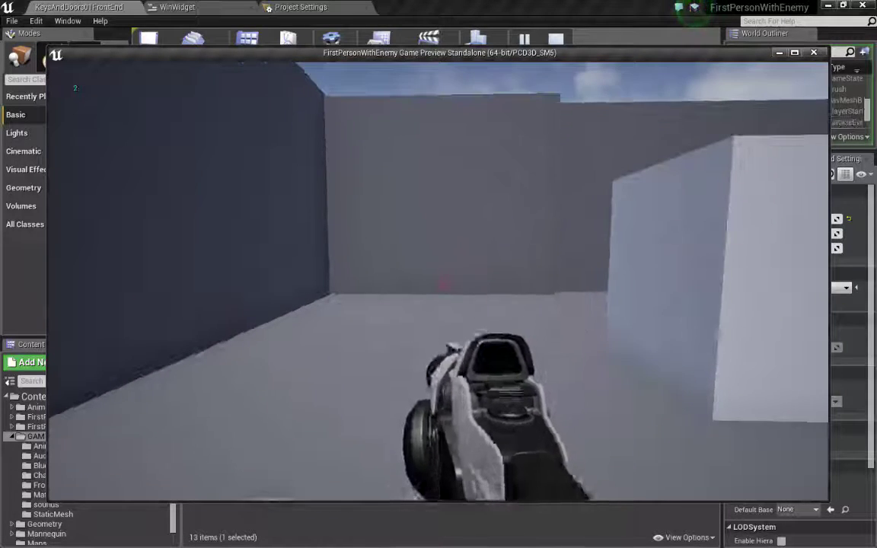
{"action": "key", "text": "w"}
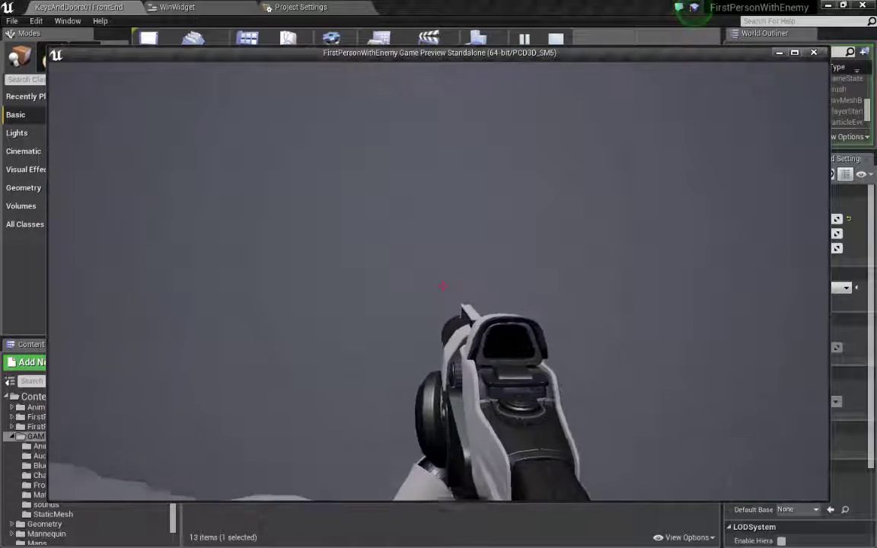
{"action": "key", "text": "w"}
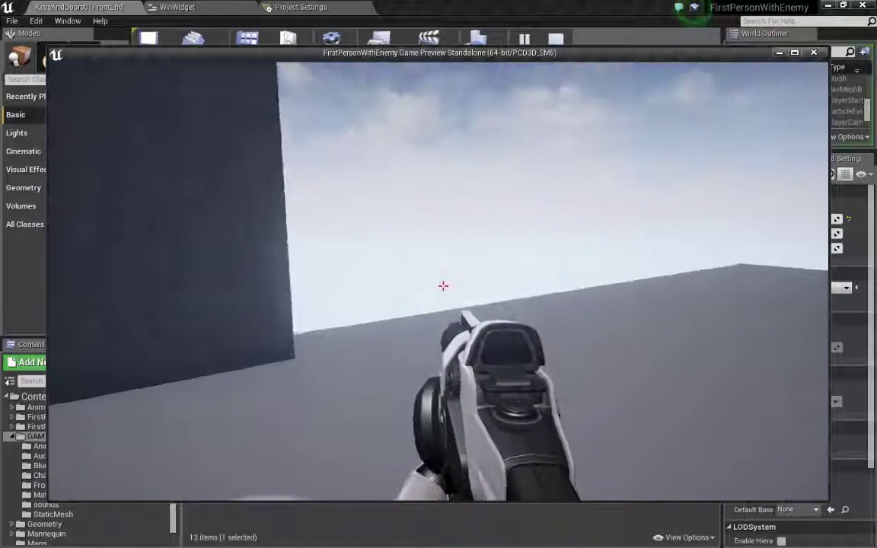
{"action": "key", "text": "w"}
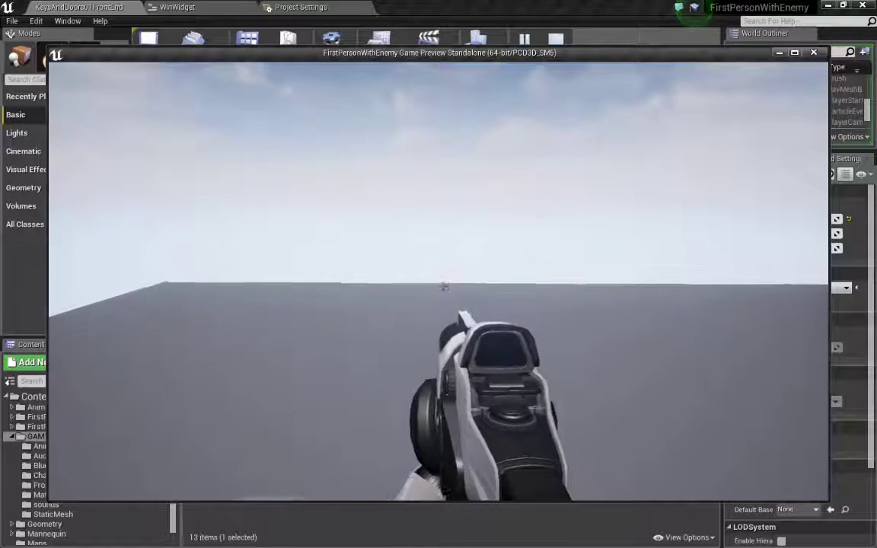
{"action": "key", "text": "w"}
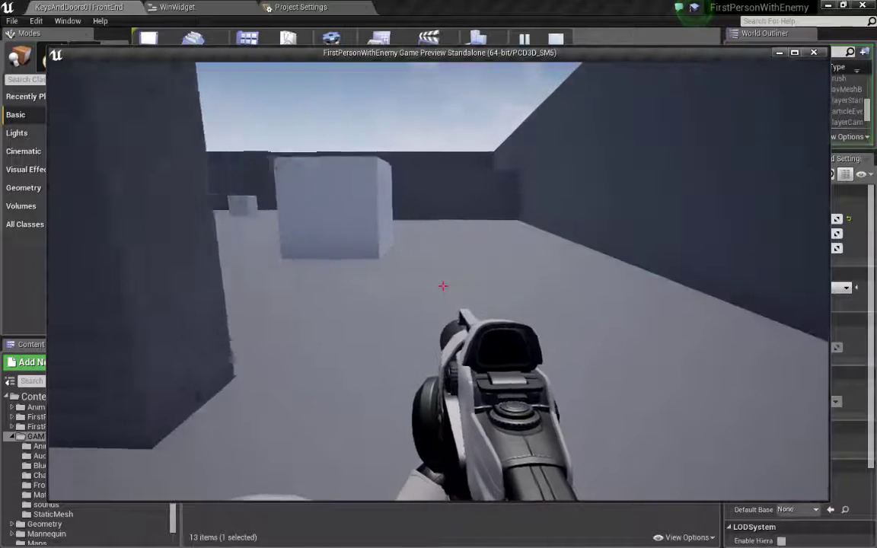
{"action": "key", "text": "space"}
{"action": "key", "text": "s"}
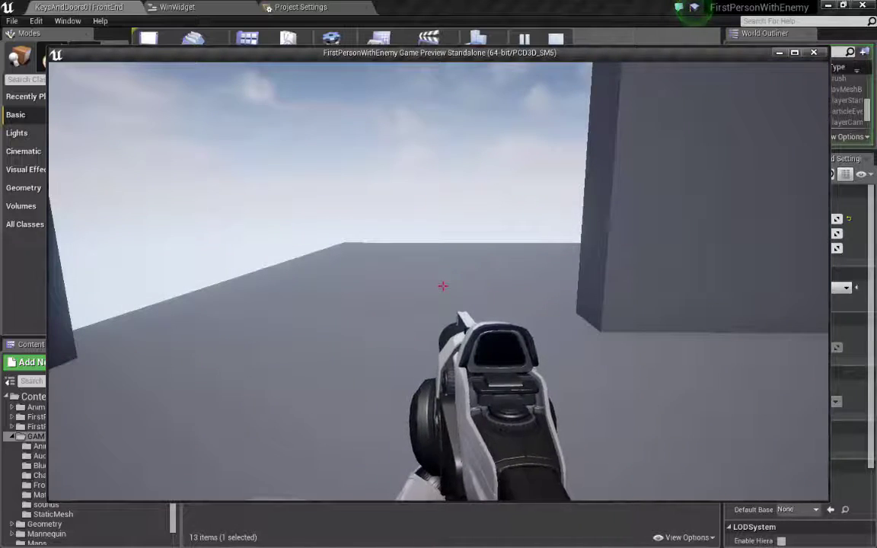
{"action": "key", "text": "Escape"}
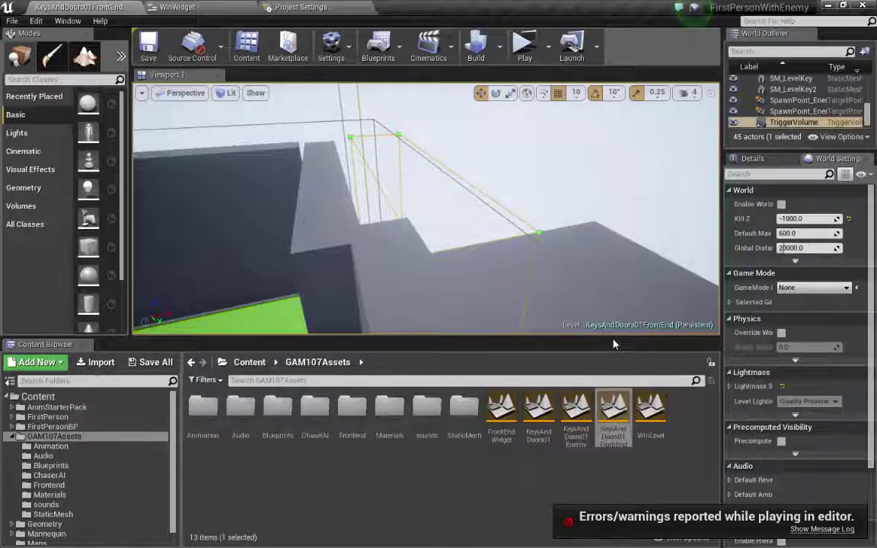
Step: Enlarge the level viewport slightly and open the Message Log for the play session's errors
{"action": "left_click_drag", "start_coordinate": [613, 344], "coordinate": [613, 359]}
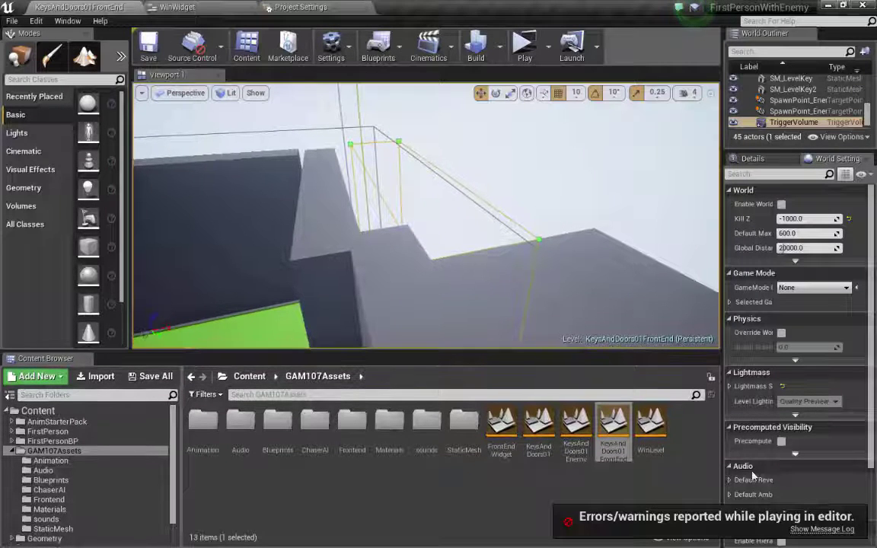
{"action": "left_click", "coordinate": [822, 528]}
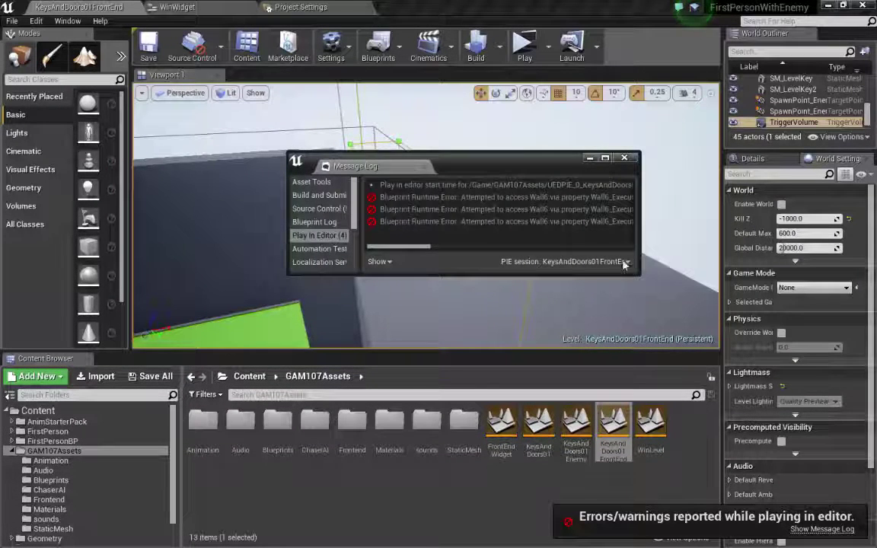
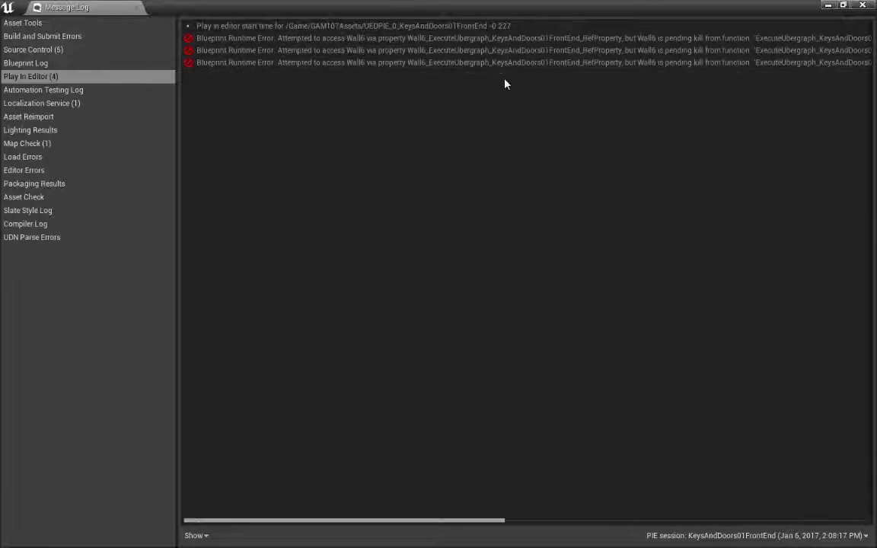
Step: Close the Message Log and open the TriggerVolume's OnActorBeginOverlap event in the level blueprint
{"action": "left_click", "coordinate": [136, 9]}
{"action": "right_click_drag", "start_coordinate": [501, 246], "coordinate": [464, 196]}
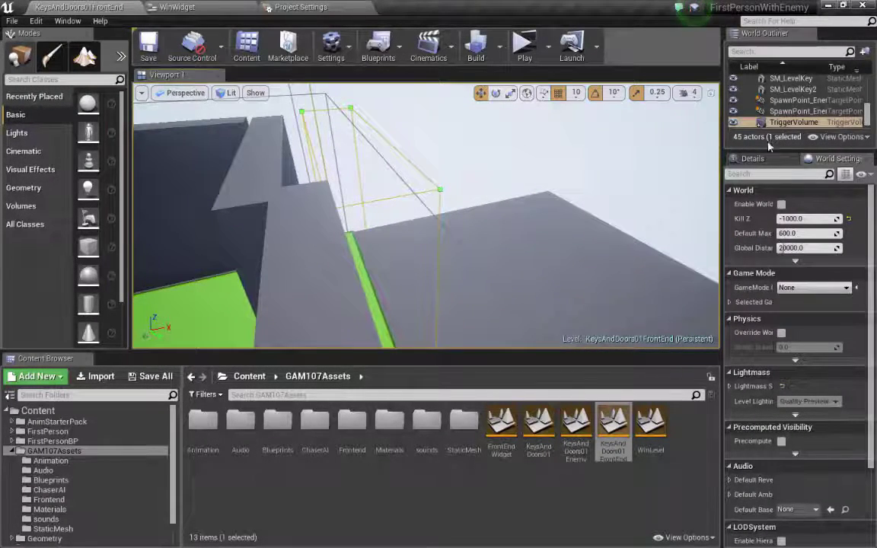
{"action": "right_click", "coordinate": [806, 124]}
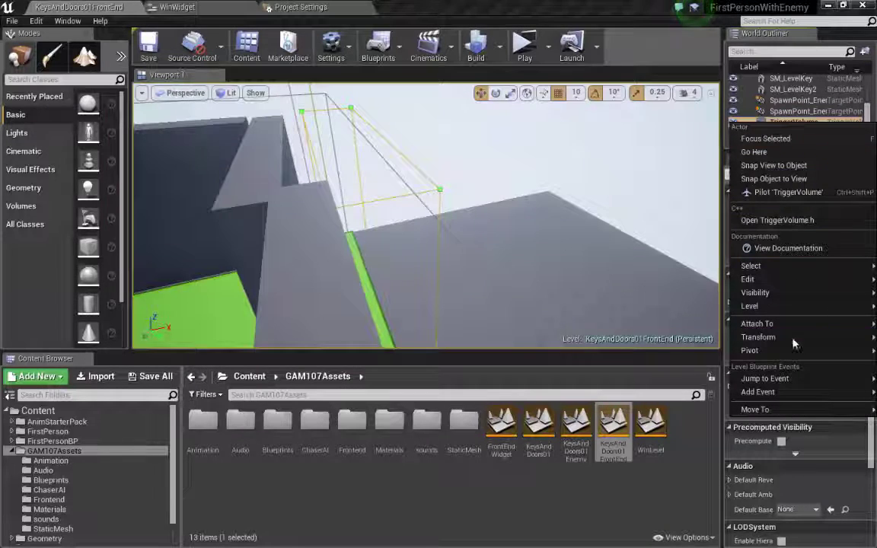
{"action": "mouse_move", "coordinate": [788, 385]}
{"action": "left_click", "coordinate": [695, 388]}
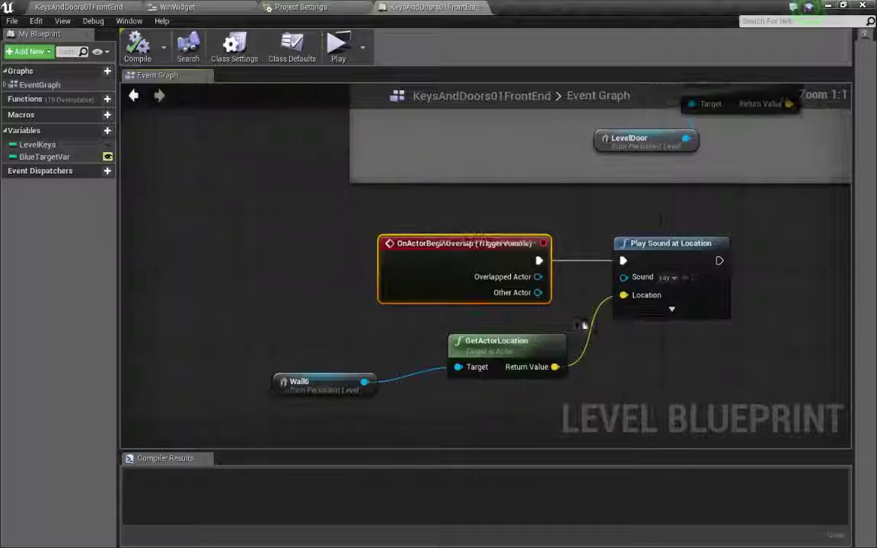
Step: Move the OnActorBeginOverlap (TriggerVolume) node away from the Play Sound at Location node to make room between them
{"action": "right_click_drag", "start_coordinate": [727, 396], "coordinate": [631, 363]}
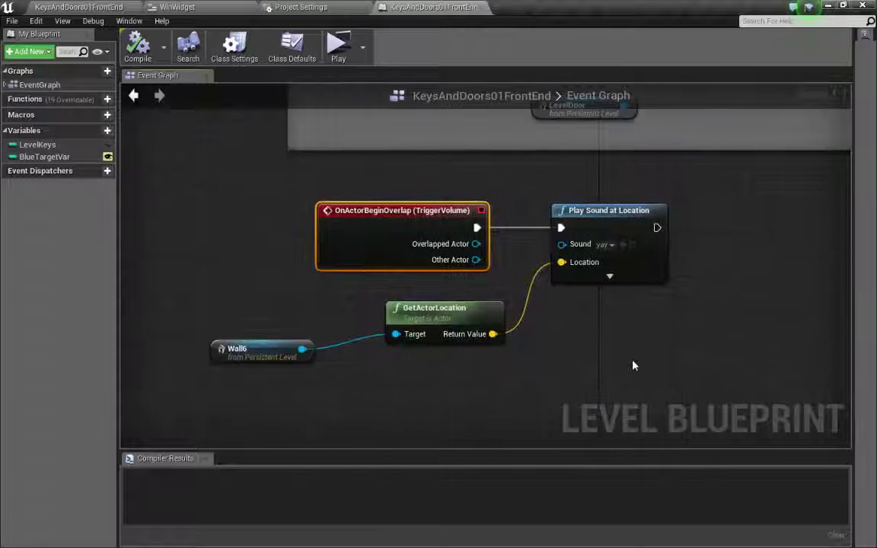
{"action": "scroll", "coordinate": [632, 362], "scroll_direction": "down", "scroll_amount": 1}
{"action": "scroll", "coordinate": [586, 305], "scroll_direction": "up", "scroll_amount": 1}
{"action": "left_click", "coordinate": [611, 230]}
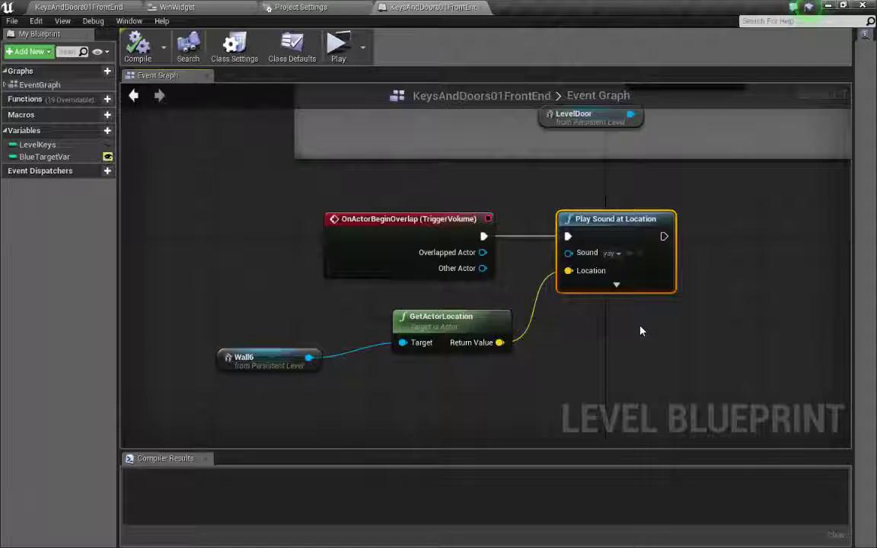
{"action": "left_click_drag", "start_coordinate": [428, 238], "coordinate": [329, 238]}
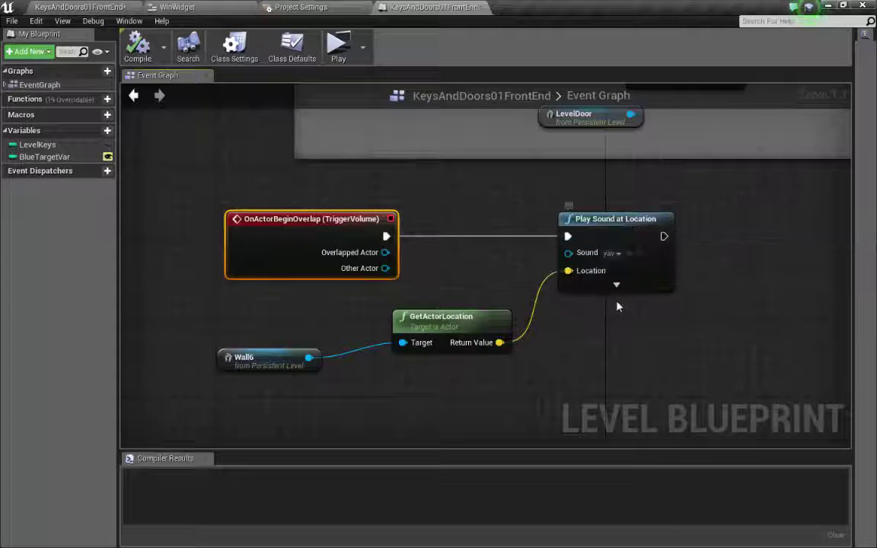
{"action": "right_click_drag", "start_coordinate": [617, 307], "coordinate": [626, 327]}
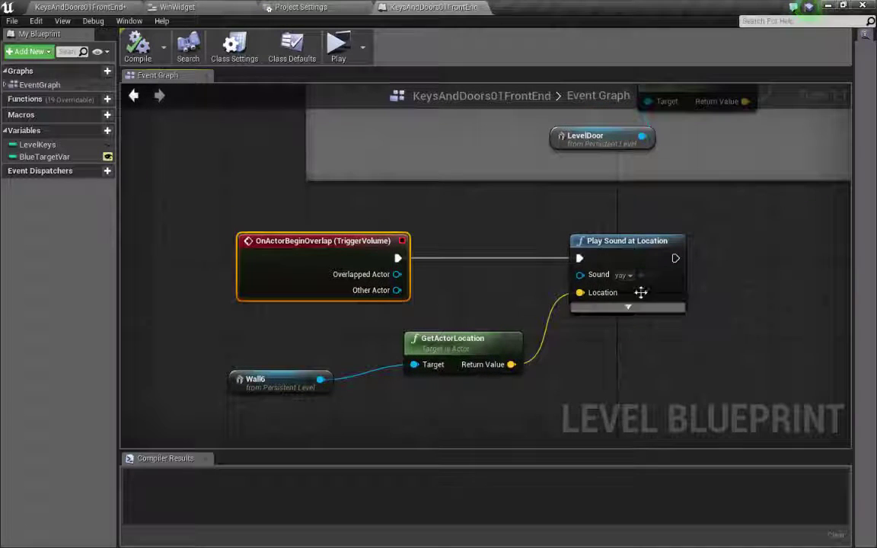
{"action": "left_click", "coordinate": [641, 263]}
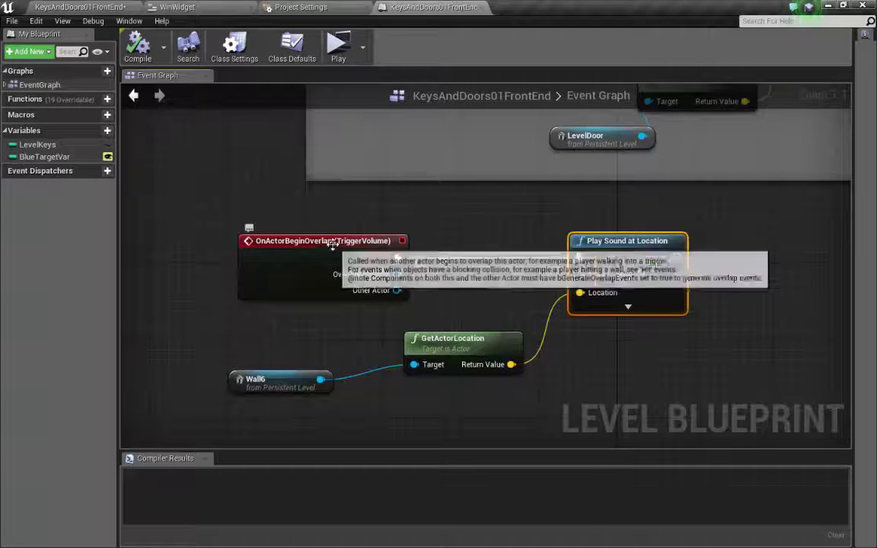
{"action": "right_click_drag", "start_coordinate": [725, 323], "coordinate": [711, 306]}
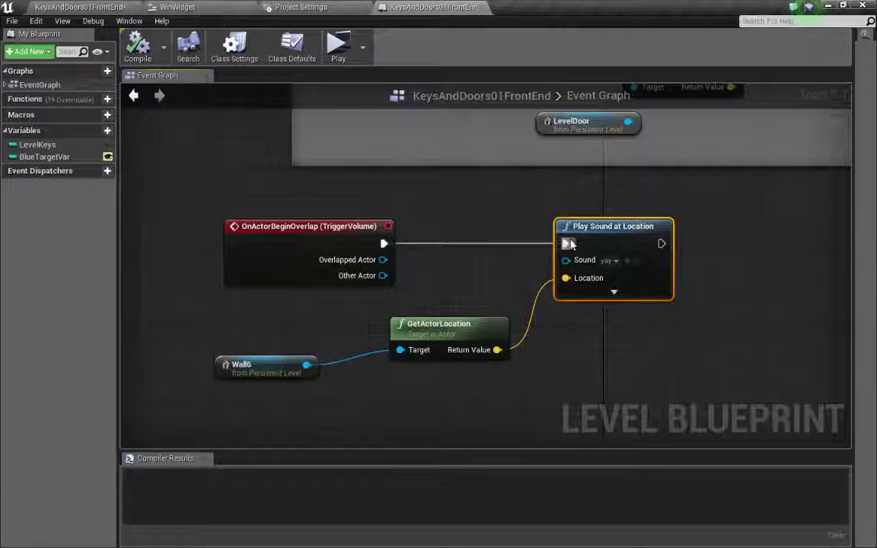
Step: Break the overlap event's link to Play Sound at Location and move the sound, GetActorLocation and Wall6 nodes aside
{"action": "right_click", "coordinate": [565, 244]}
{"action": "left_click", "coordinate": [590, 254]}
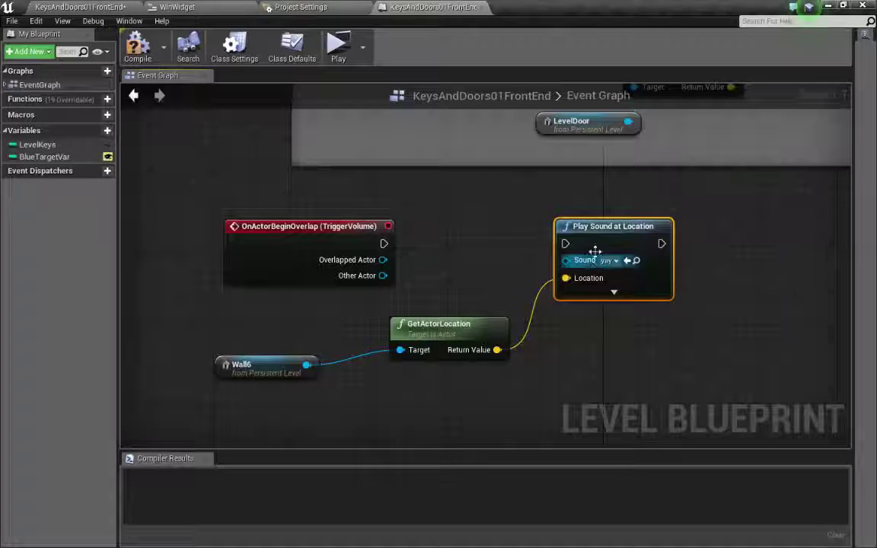
{"action": "left_click_drag", "start_coordinate": [599, 229], "coordinate": [610, 241]}
{"action": "left_click_drag", "start_coordinate": [689, 354], "coordinate": [213, 379]}
{"action": "left_click", "coordinate": [607, 240], "text": "ctrl"}
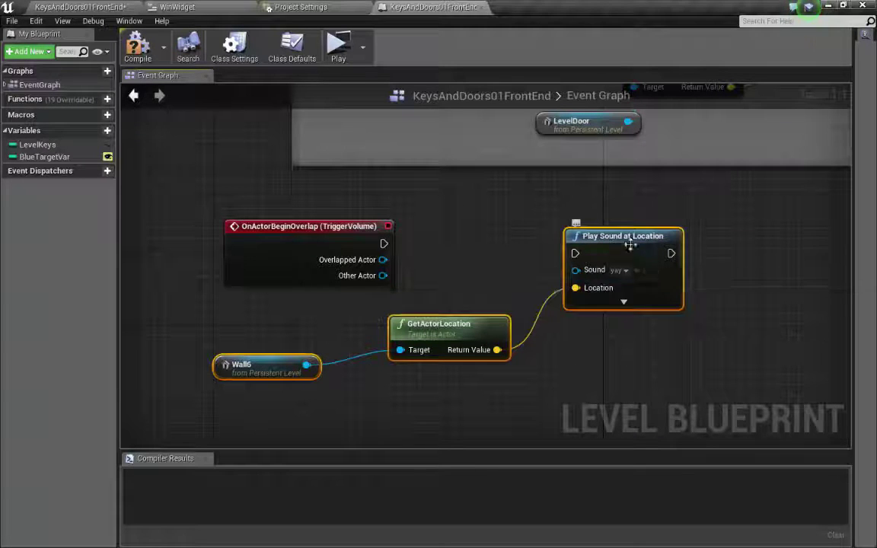
{"action": "left_click_drag", "start_coordinate": [607, 240], "coordinate": [772, 240]}
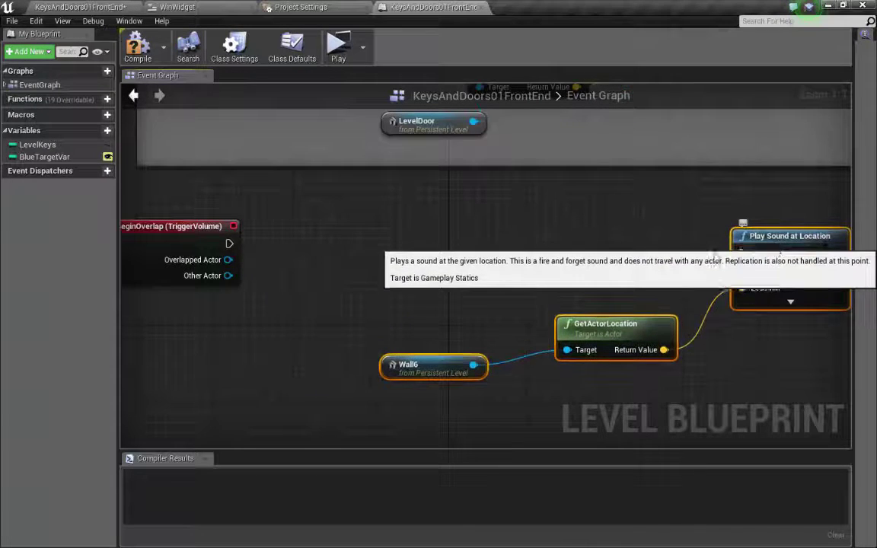
Step: Add an Open Level node driven by the OnActorBeginOverlap (TriggerVolume) event and align it with the event
{"action": "right_click_drag", "start_coordinate": [385, 236], "coordinate": [588, 283]}
{"action": "left_click_drag", "start_coordinate": [435, 291], "coordinate": [513, 282]}
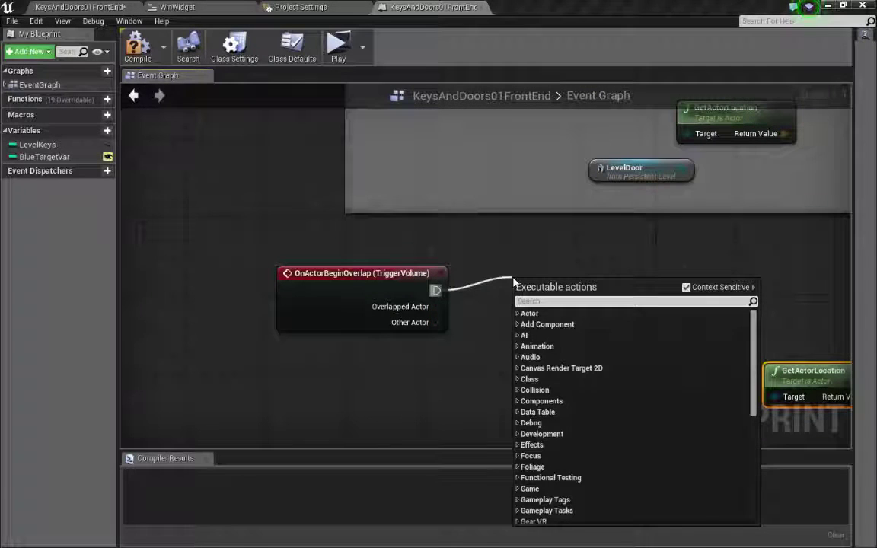
{"action": "type", "text": "open level"}
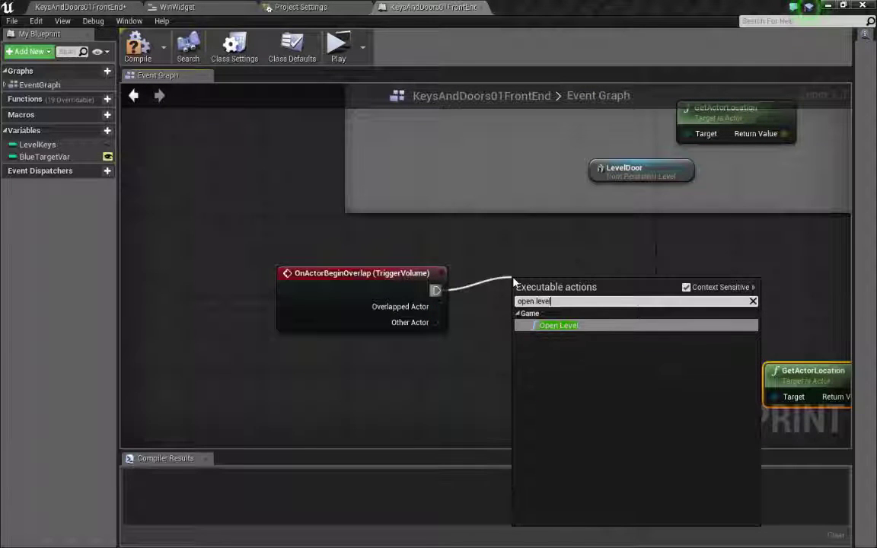
{"action": "left_click", "coordinate": [561, 326]}
{"action": "left_click_drag", "start_coordinate": [583, 300], "coordinate": [583, 290]}
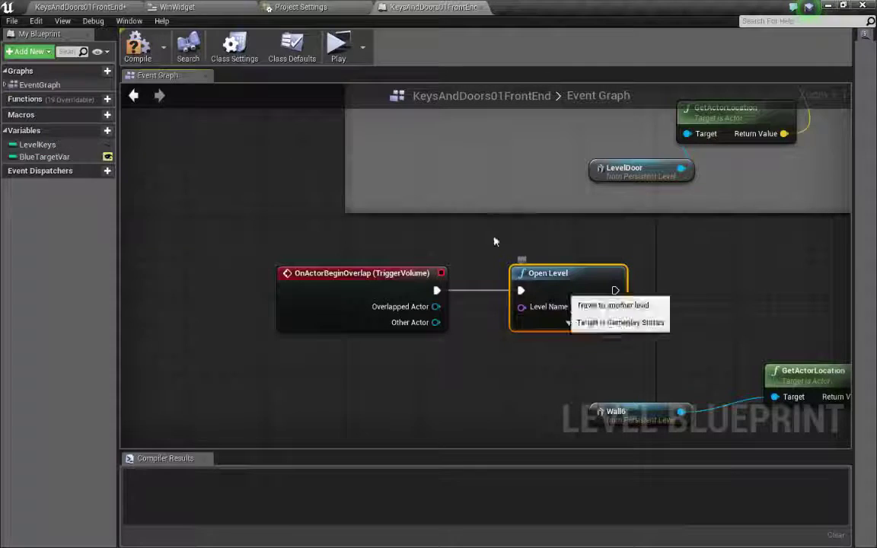
Step: Copy the WinLevel asset's name from the GAM107Assets folder and use it as the Open Level node's Level Name
{"action": "left_click", "coordinate": [87, 8]}
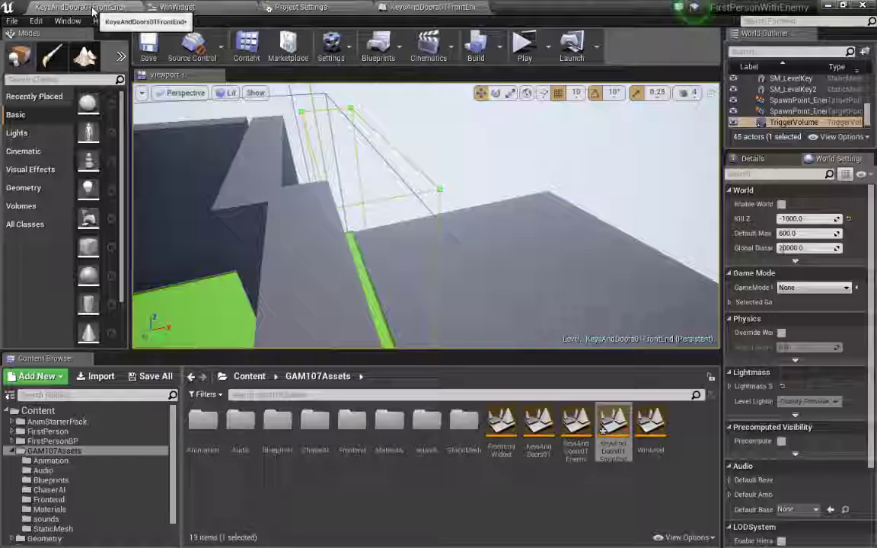
{"action": "left_click", "coordinate": [652, 452]}
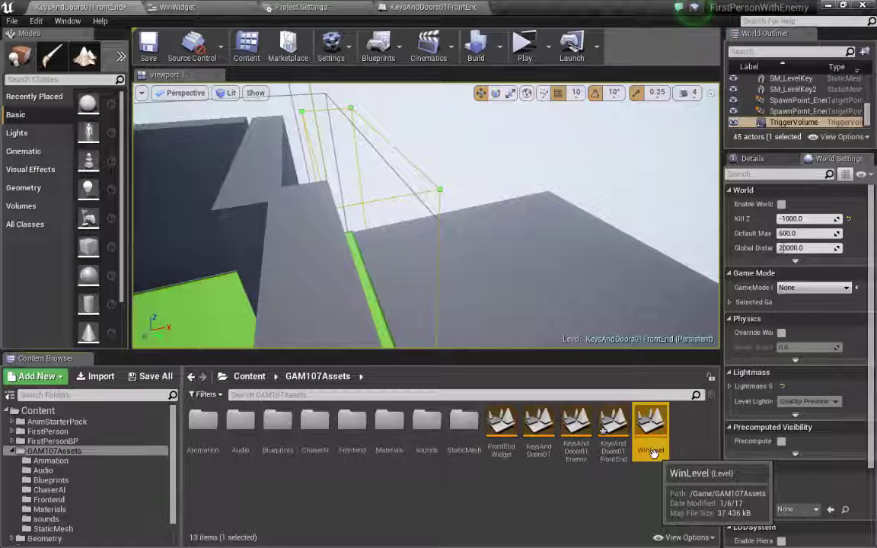
{"action": "left_click", "coordinate": [652, 451]}
{"action": "key", "text": "ctrl+c"}
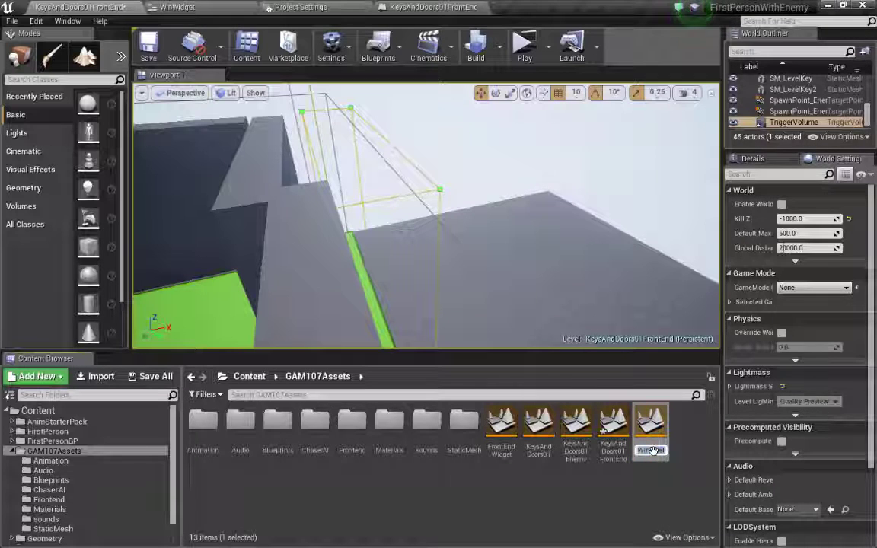
{"action": "left_click", "coordinate": [433, 7]}
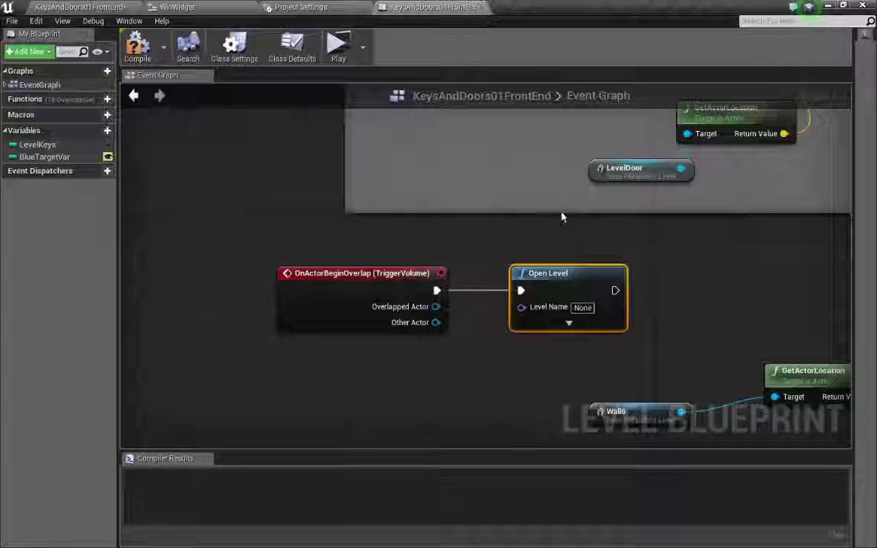
{"action": "key", "text": "ctrl+v"}
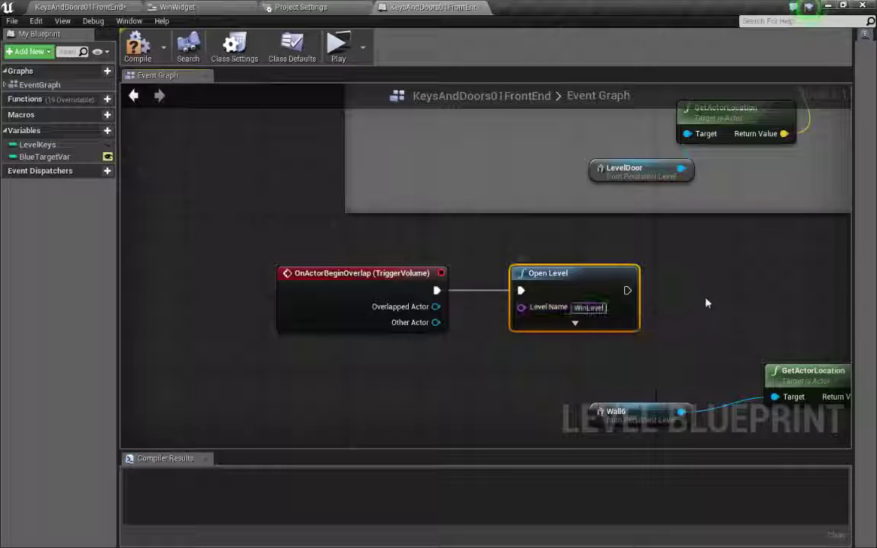
Step: Insert a Delay node with a Duration of .35 between the overlap event and Open Level, moving Open Level to fit
{"action": "left_click_drag", "start_coordinate": [583, 275], "coordinate": [651, 276]}
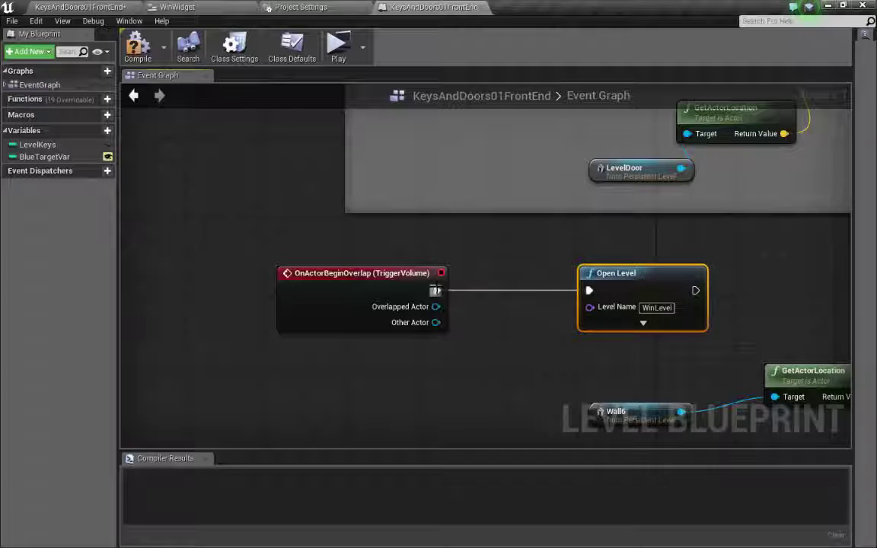
{"action": "left_click_drag", "start_coordinate": [435, 290], "coordinate": [492, 275]}
{"action": "type", "text": "d"}
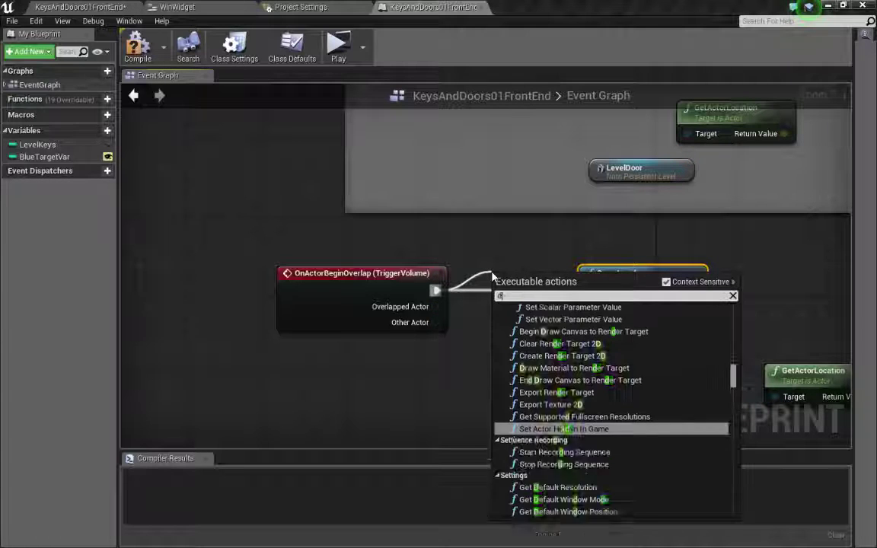
{"action": "type", "text": "elay"}
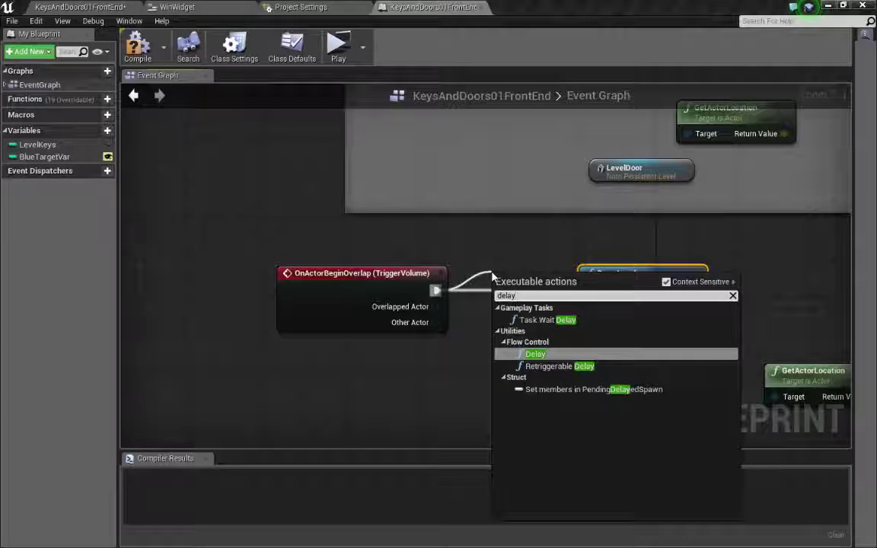
{"action": "left_click", "coordinate": [553, 356]}
{"action": "left_click_drag", "start_coordinate": [661, 285], "coordinate": [763, 312]}
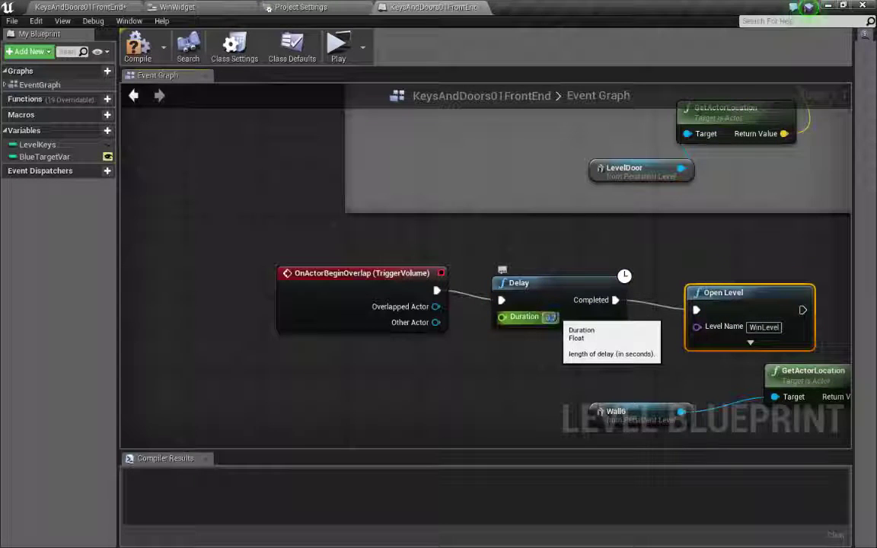
{"action": "left_click", "coordinate": [548, 316]}
{"action": "type", "text": ".5"}
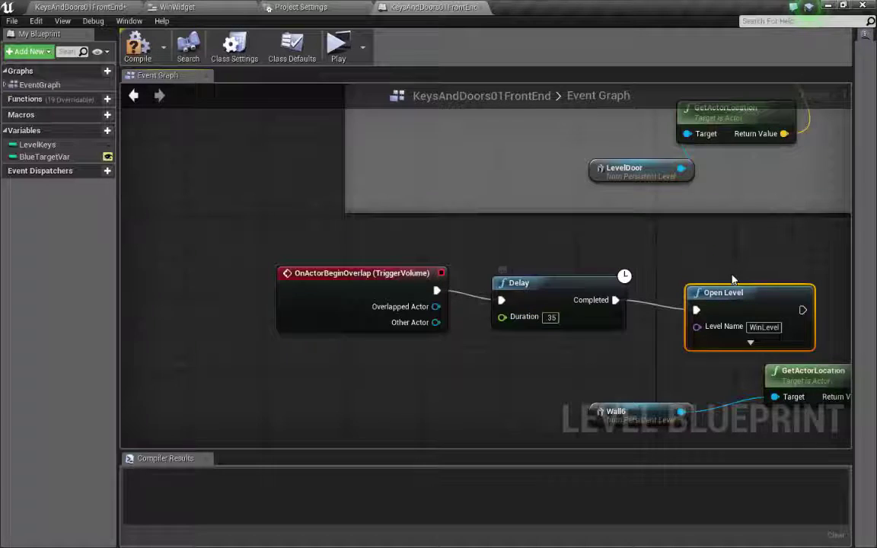
{"action": "right_click_drag", "start_coordinate": [732, 280], "coordinate": [417, 229]}
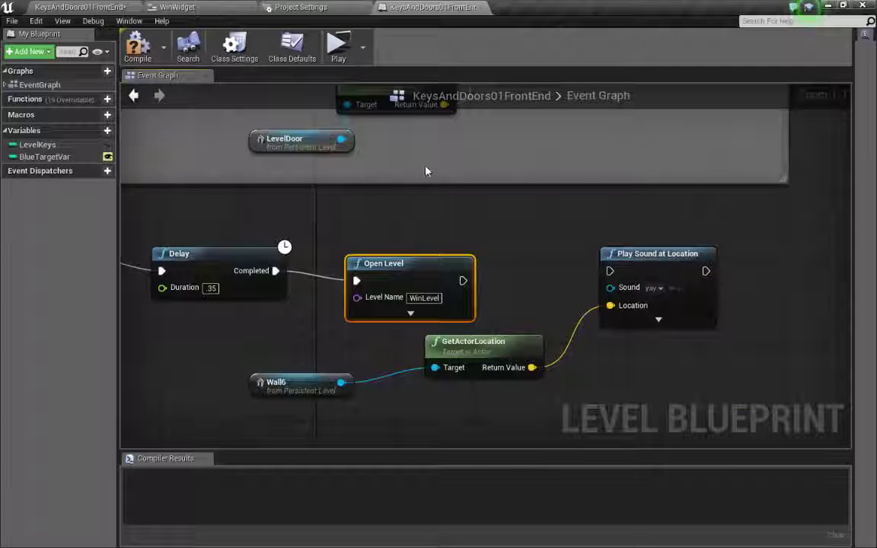
Step: Check the Maps & Modes settings and WinWidget's graph, and open the WinLevel map, saving KeysAndDoors01FrontEnd
{"action": "left_click", "coordinate": [286, 6]}
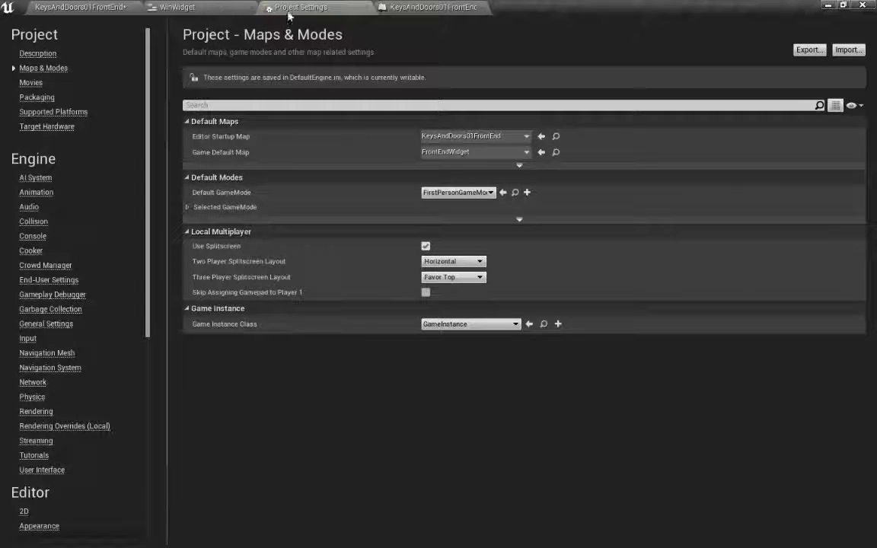
{"action": "left_click", "coordinate": [430, 7]}
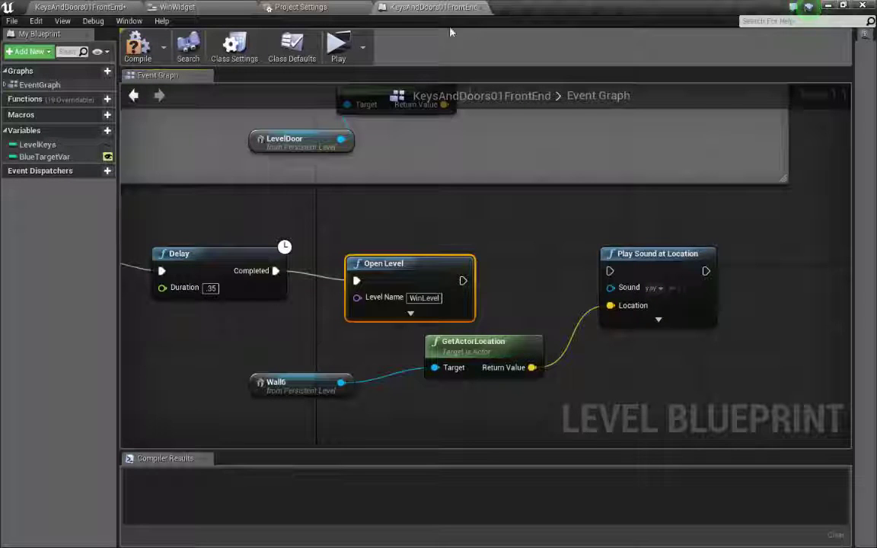
{"action": "left_click", "coordinate": [303, 7]}
{"action": "left_click", "coordinate": [177, 6]}
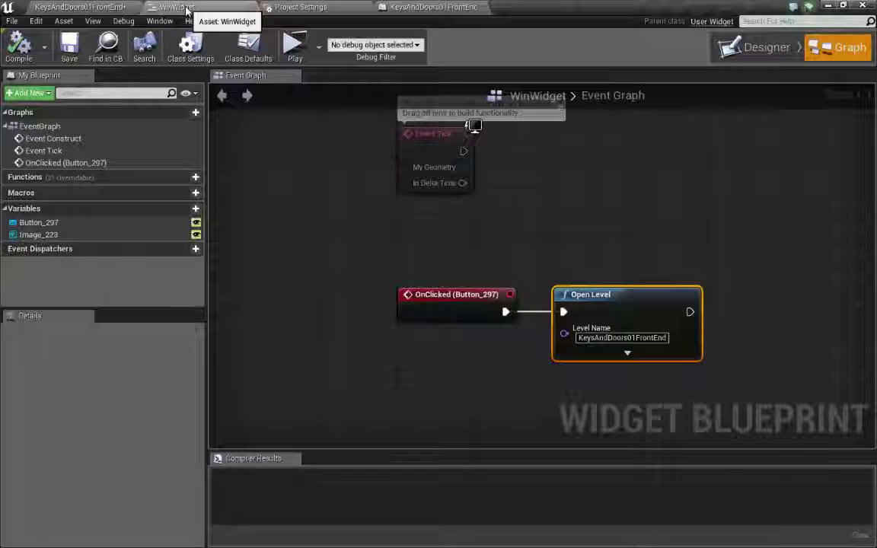
{"action": "left_click", "coordinate": [80, 7]}
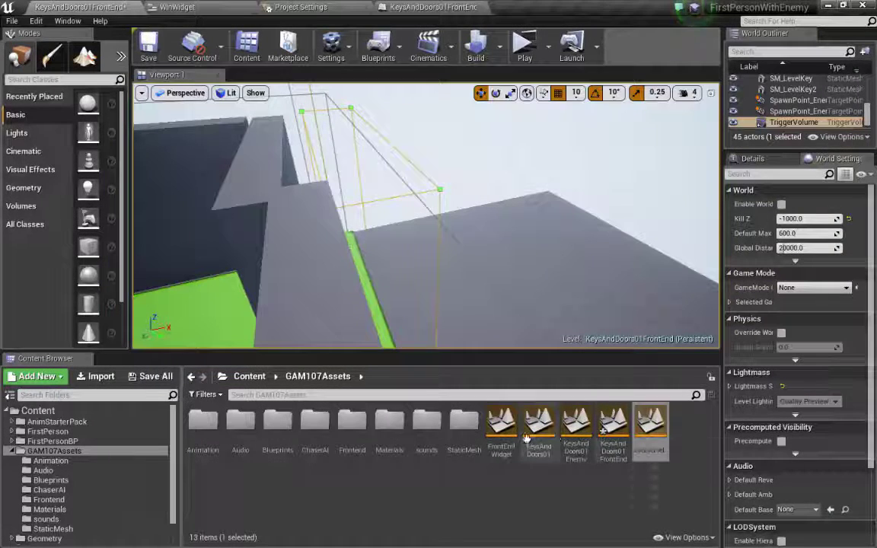
{"action": "double_click", "coordinate": [651, 426]}
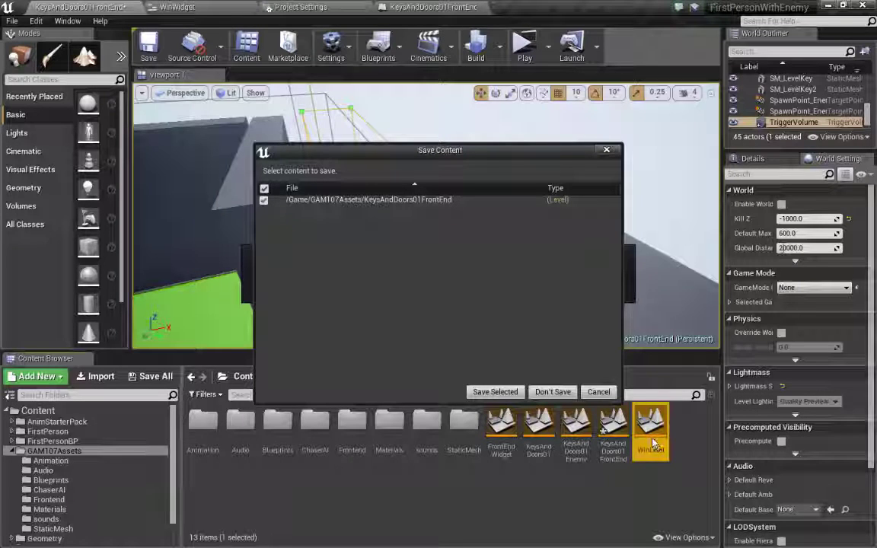
{"action": "left_click", "coordinate": [492, 391]}
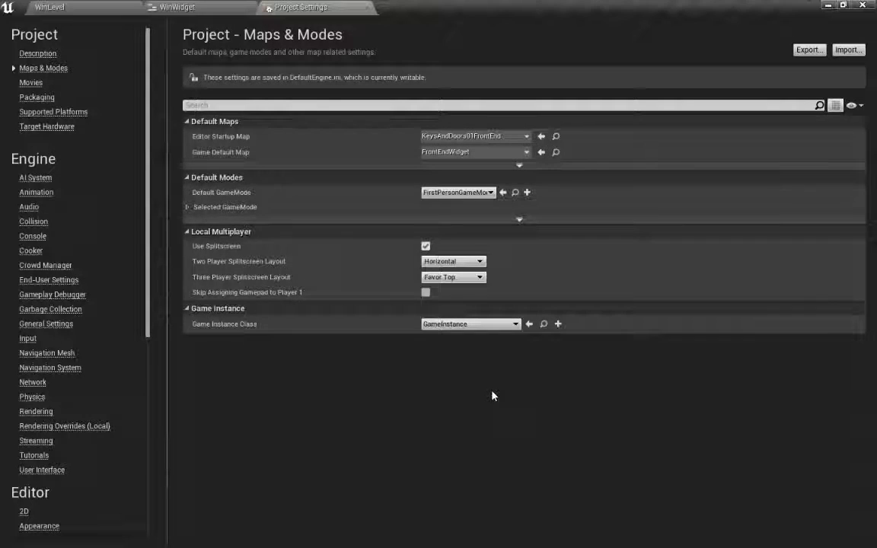
Step: Close the Project Settings and WinWidget editors and enlarge the Content Browser slightly
{"action": "left_click", "coordinate": [333, 7]}
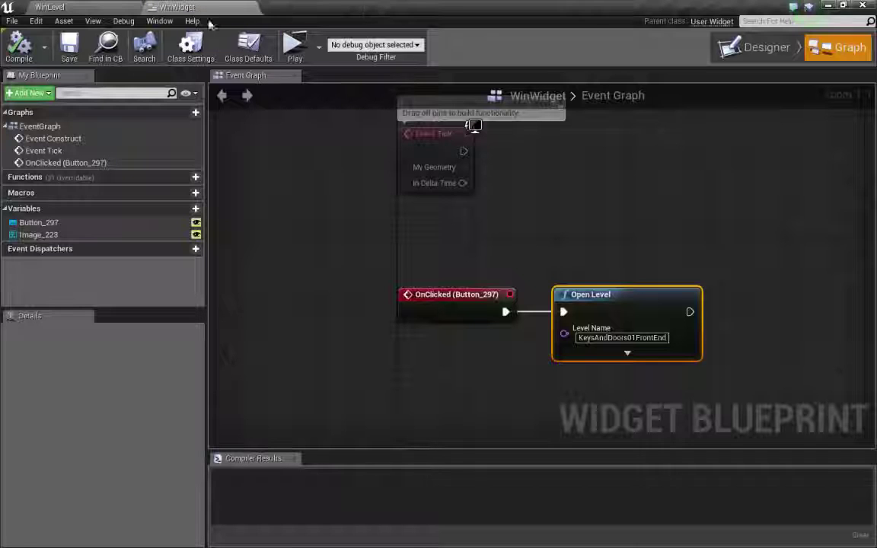
{"action": "left_click", "coordinate": [249, 7]}
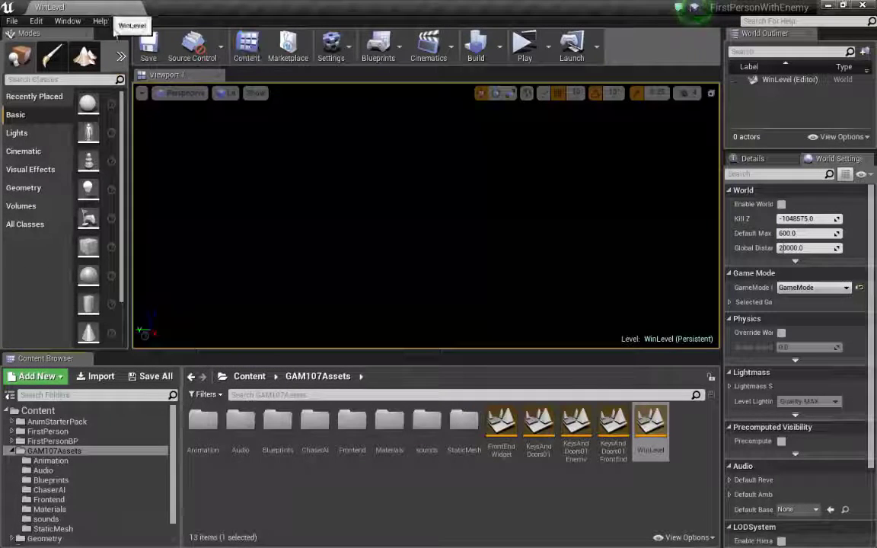
{"action": "left_click_drag", "start_coordinate": [470, 350], "coordinate": [473, 337]}
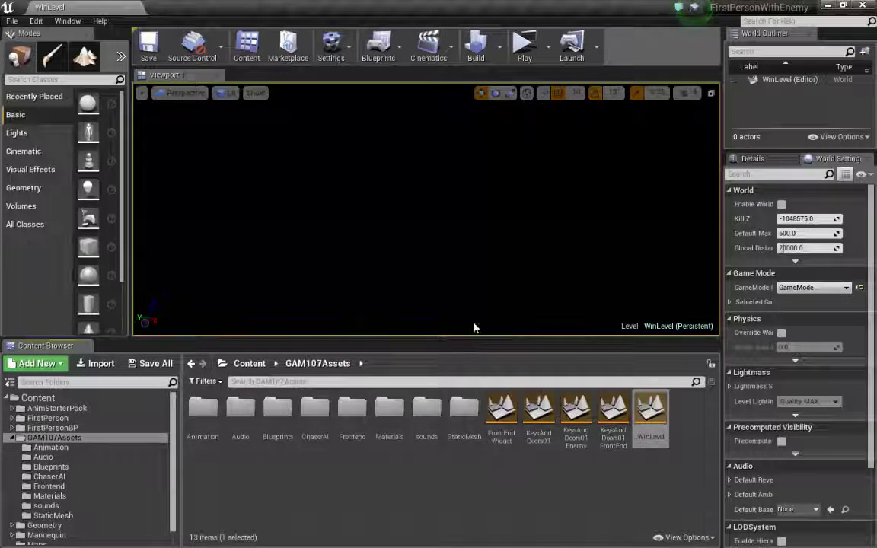
Step: Open WinLevel's Level Blueprint and review the nodes running from Event BeginPlay
{"action": "left_click", "coordinate": [379, 47]}
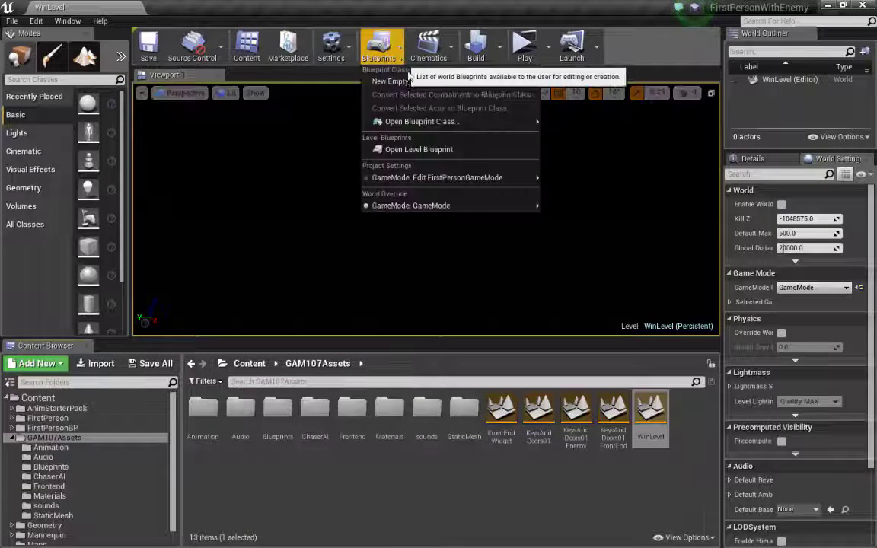
{"action": "left_click", "coordinate": [419, 149]}
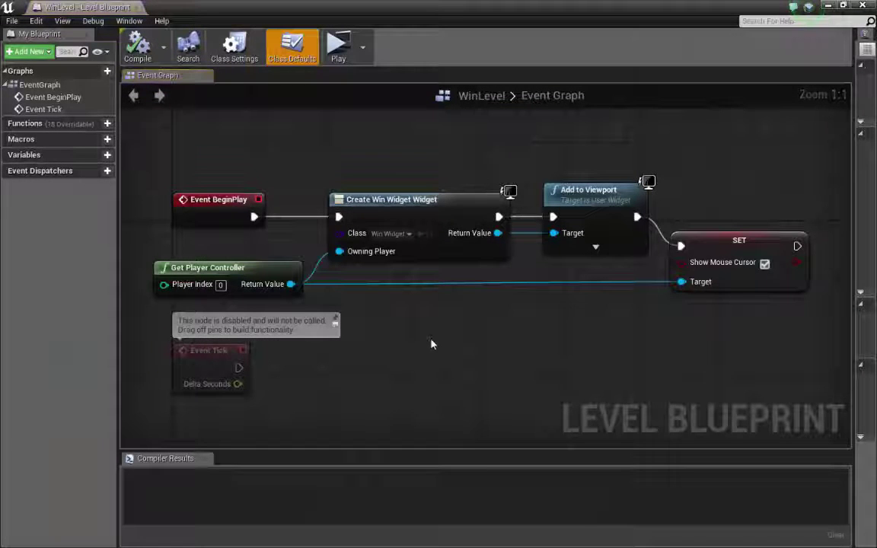
{"action": "left_click", "coordinate": [268, 221]}
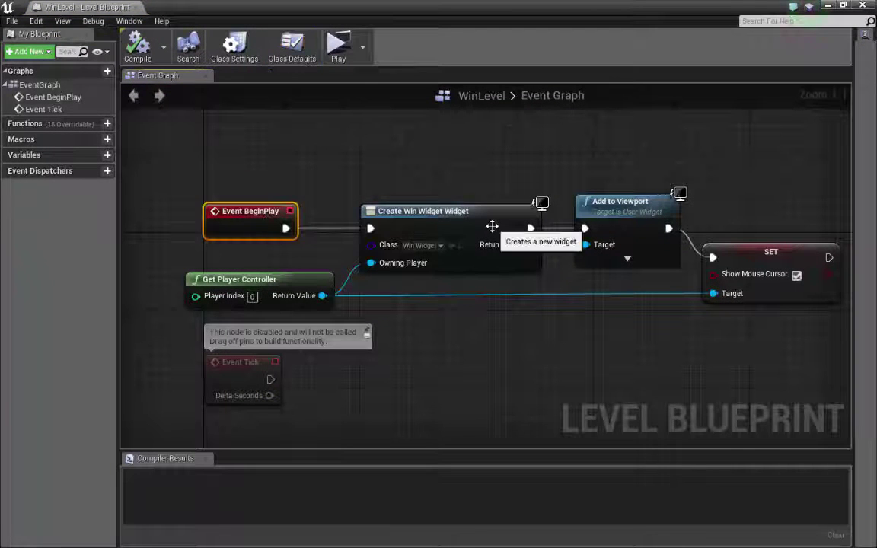
{"action": "left_click", "coordinate": [491, 229]}
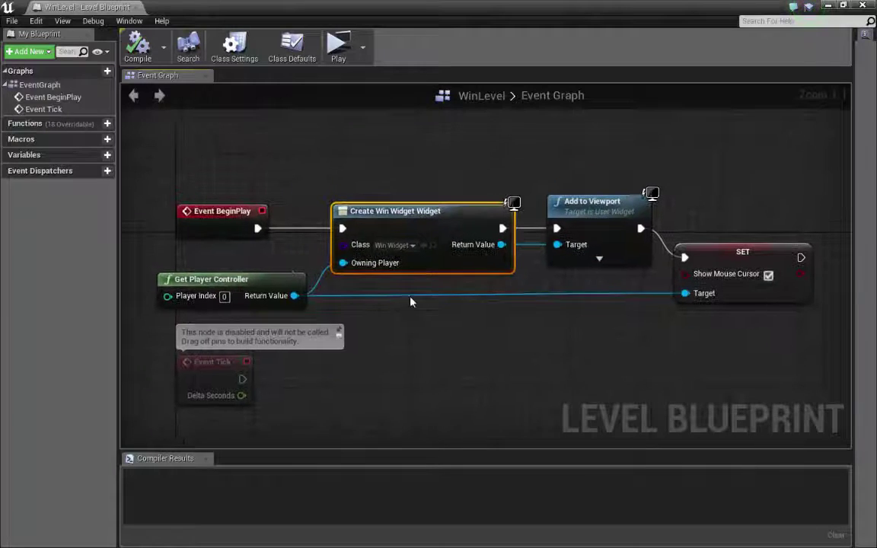
{"action": "left_click", "coordinate": [209, 213]}
Step: Add a Play Sound 2D node wired after the SET Show Mouse Cursor node and align the two
{"action": "right_click_drag", "start_coordinate": [675, 426], "coordinate": [509, 410]}
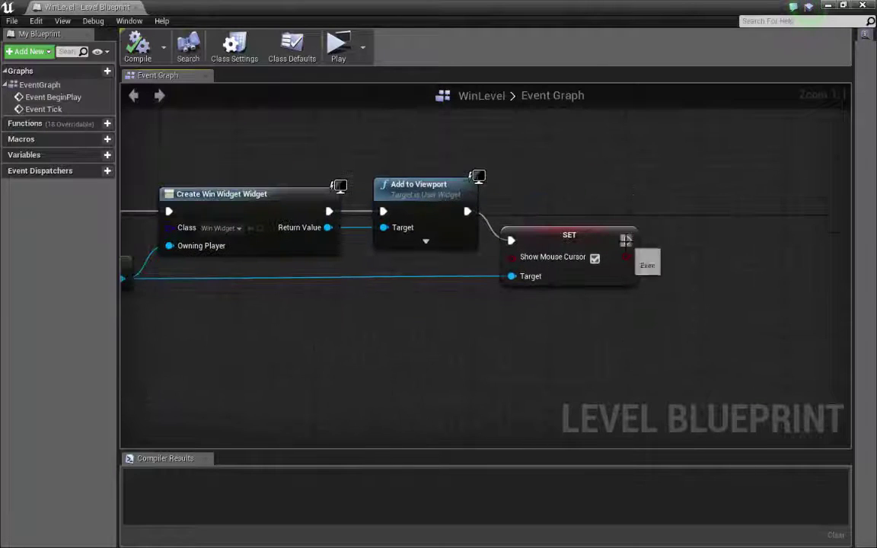
{"action": "mouse_move", "coordinate": [624, 240]}
{"action": "left_mouse_down"}
{"action": "mouse_move", "coordinate": [661, 239]}
{"action": "mouse_move", "coordinate": [629, 235]}
{"action": "left_mouse_up"}
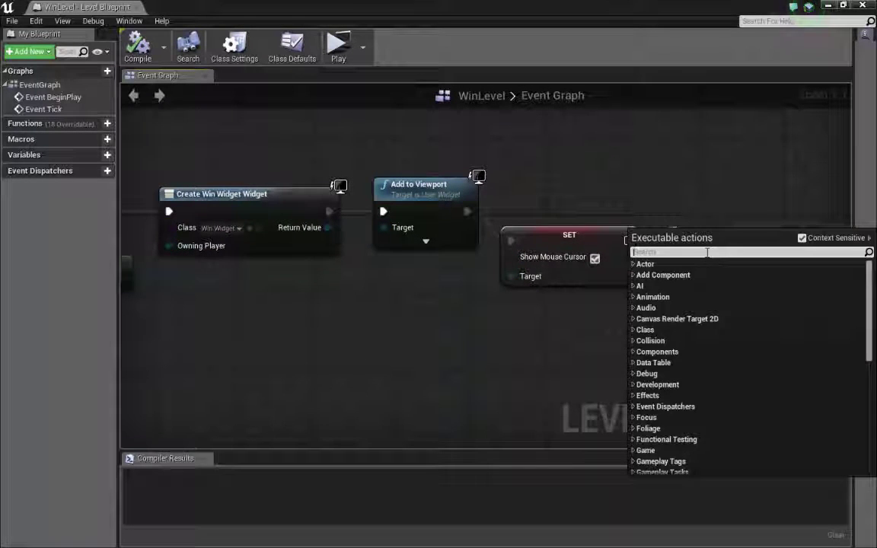
{"action": "type", "text": "play"}
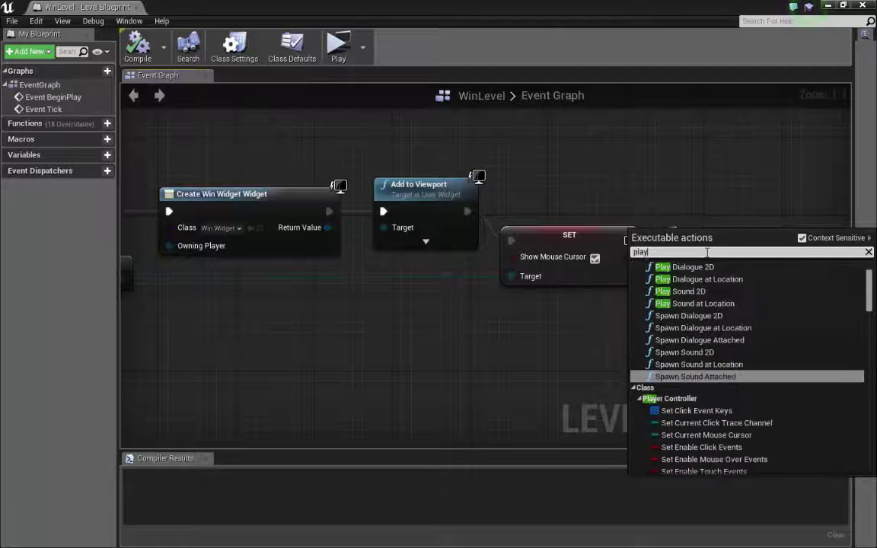
{"action": "type", "text": " sound"}
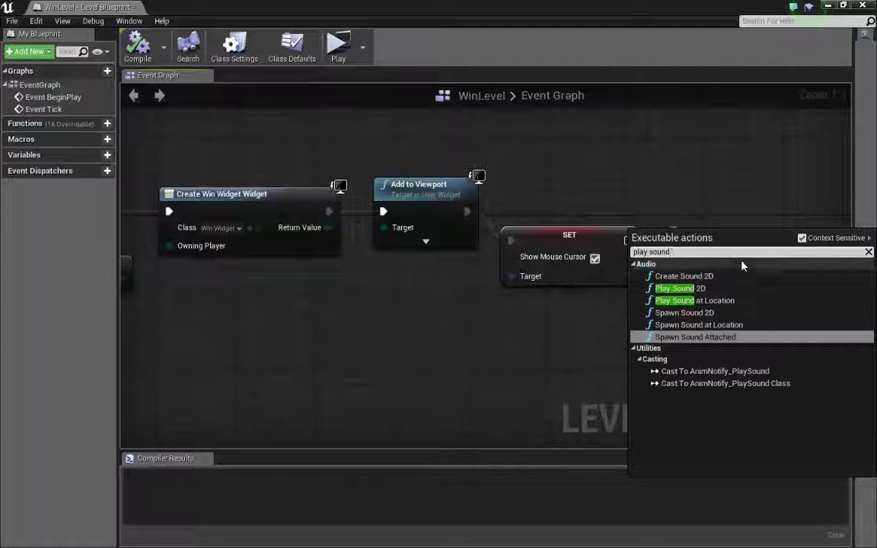
{"action": "left_click", "coordinate": [677, 288]}
{"action": "right_click_drag", "start_coordinate": [740, 197], "coordinate": [712, 147]}
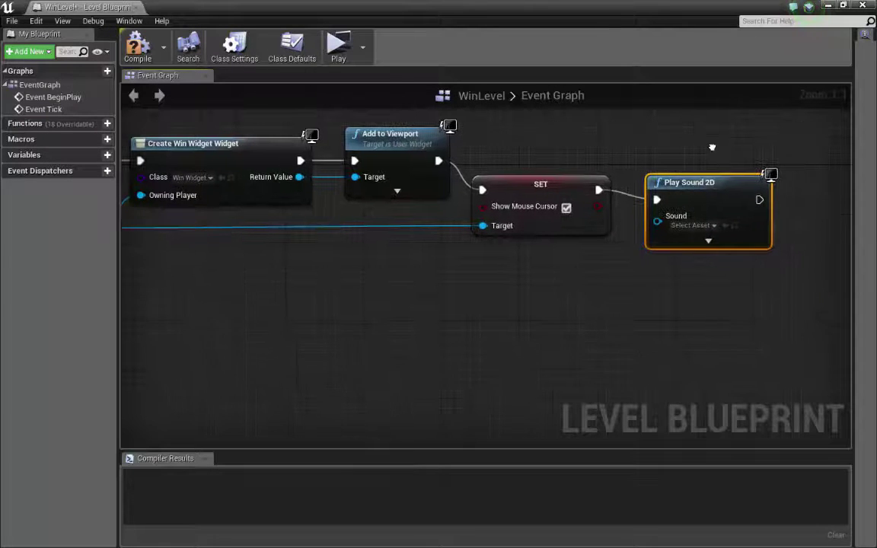
{"action": "left_click_drag", "start_coordinate": [697, 182], "coordinate": [699, 173]}
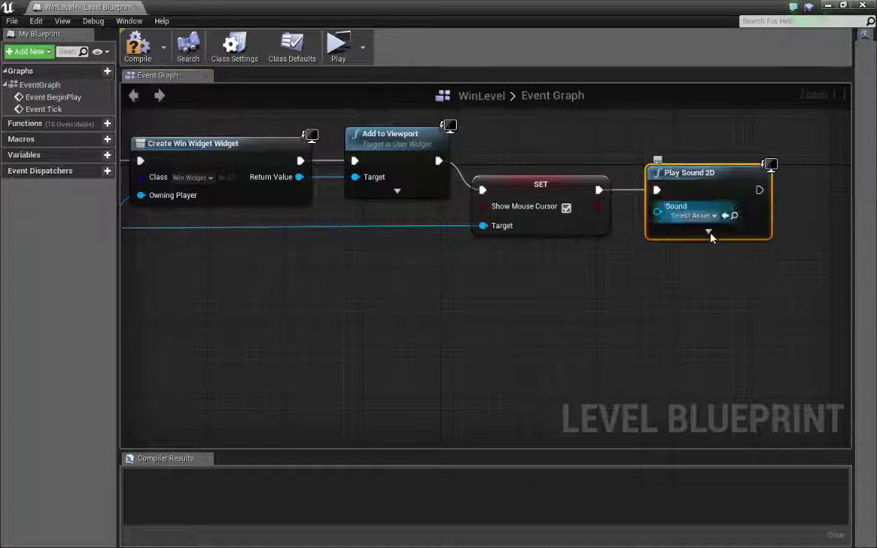
Step: Set the Play Sound 2D node's Sound to the yay sound wave
{"action": "left_click", "coordinate": [713, 216]}
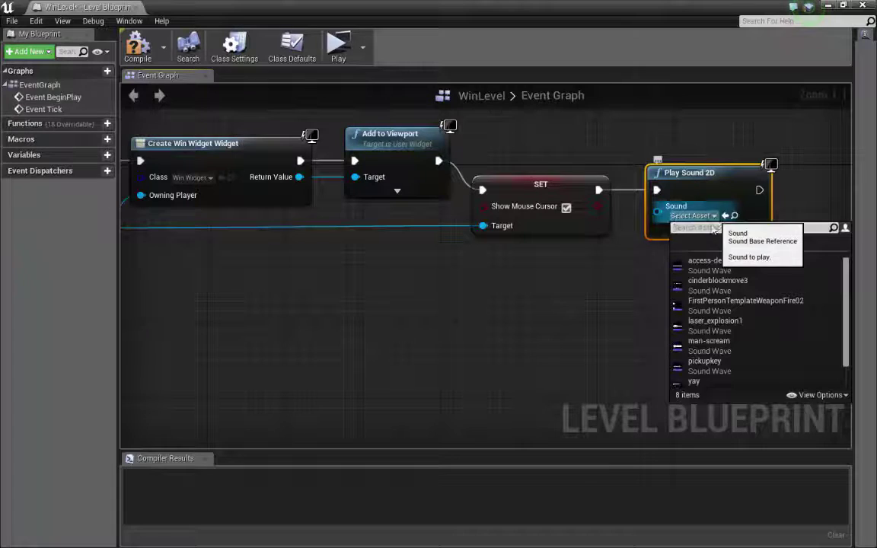
{"action": "type", "text": "ya"}
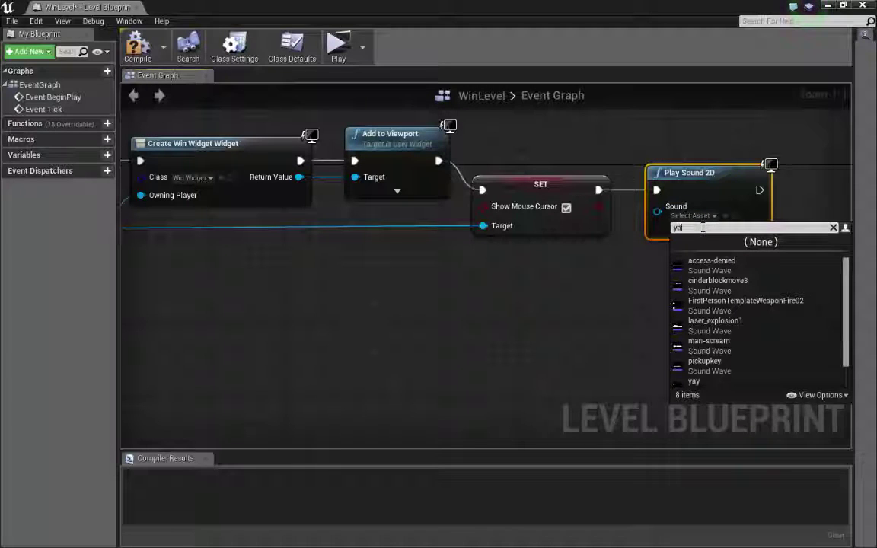
{"action": "type", "text": "y"}
{"action": "left_click", "coordinate": [704, 265]}
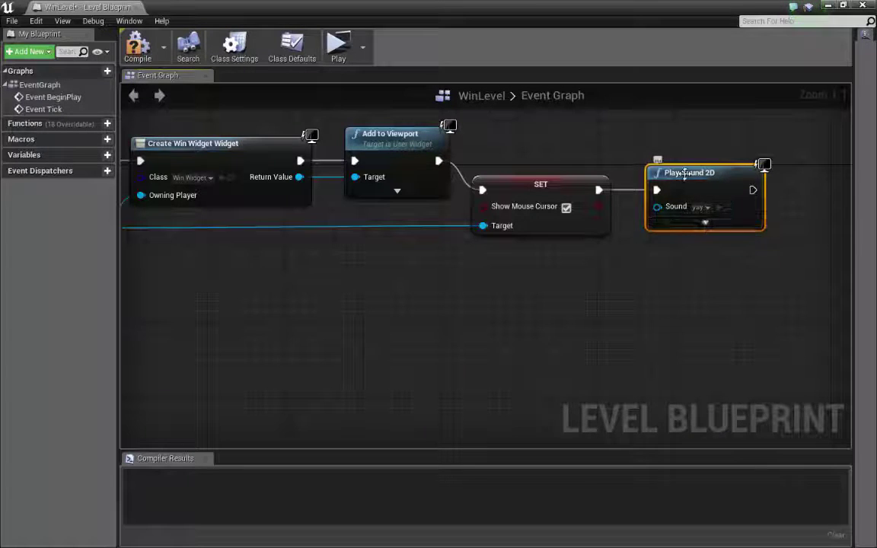
{"action": "right_click_drag", "start_coordinate": [587, 298], "coordinate": [652, 345]}
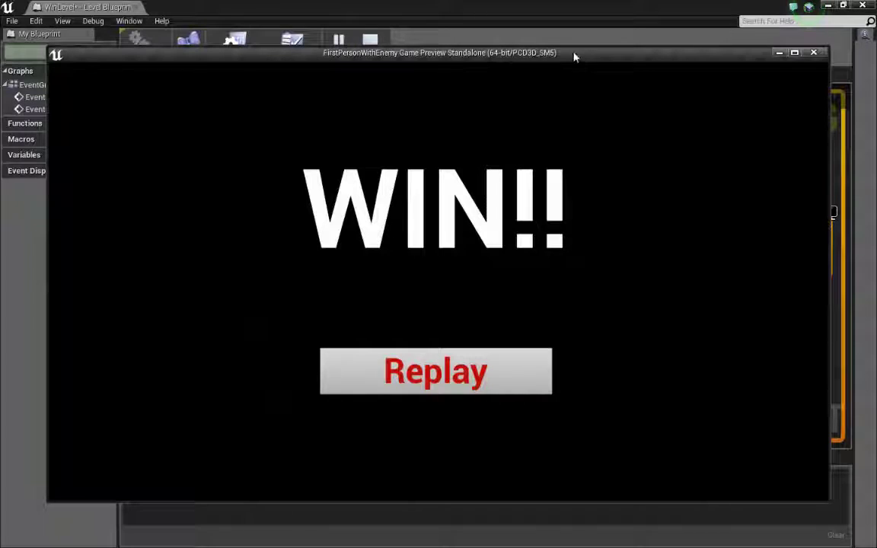
Step: Close the game preview, accept Headphone as the plugged-in device and close the Realtek audio manager
{"action": "left_click", "coordinate": [814, 53]}
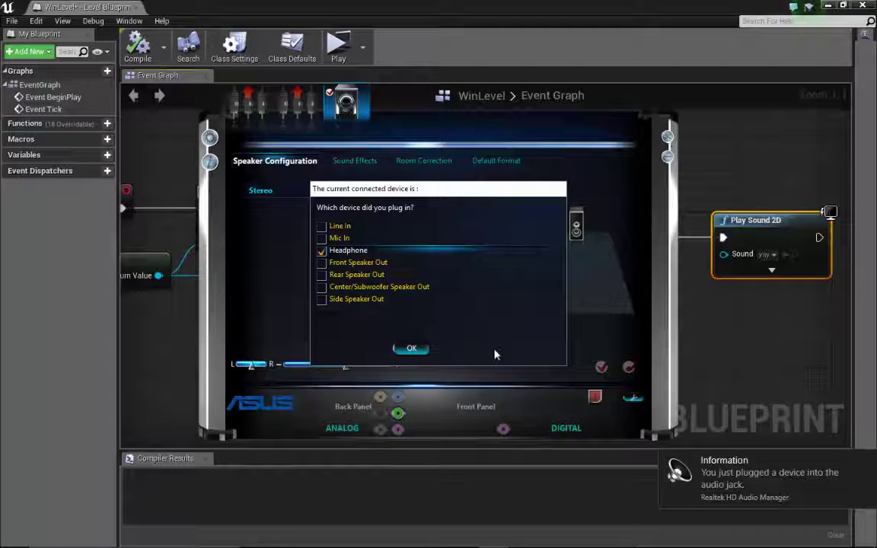
{"action": "left_click", "coordinate": [410, 348]}
{"action": "left_click", "coordinate": [667, 137]}
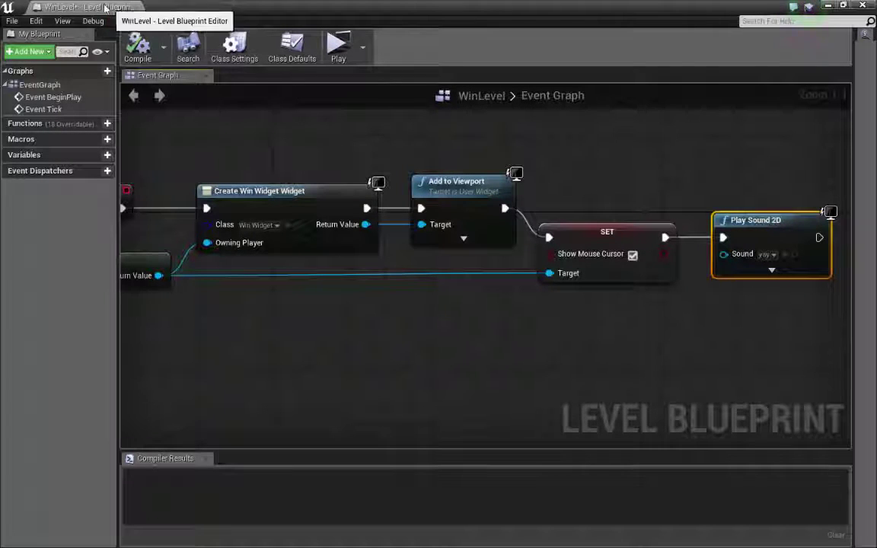
Step: Return to the level editor and open the KeysAndDoors01FrontEnd map, saving WinLevel
{"action": "left_click_drag", "start_coordinate": [105, 8], "coordinate": [215, 10]}
{"action": "left_click", "coordinate": [83, 9]}
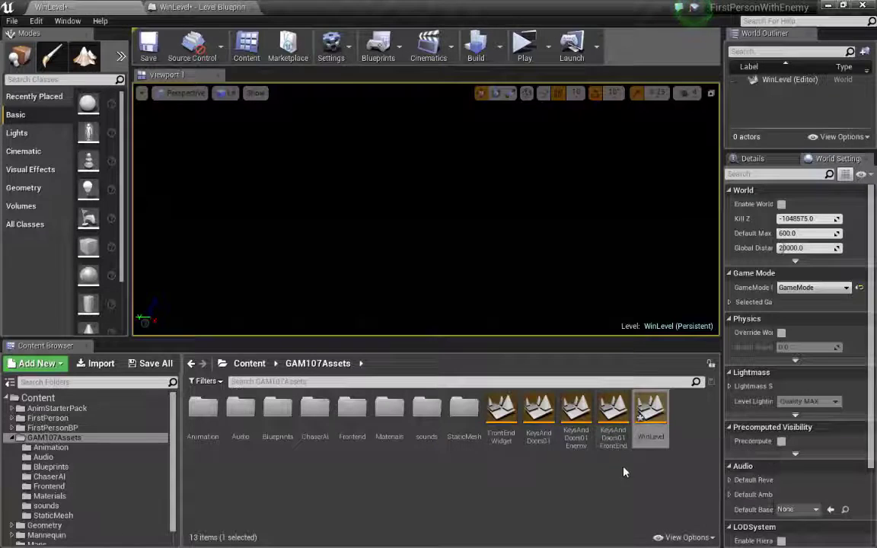
{"action": "double_click", "coordinate": [616, 441]}
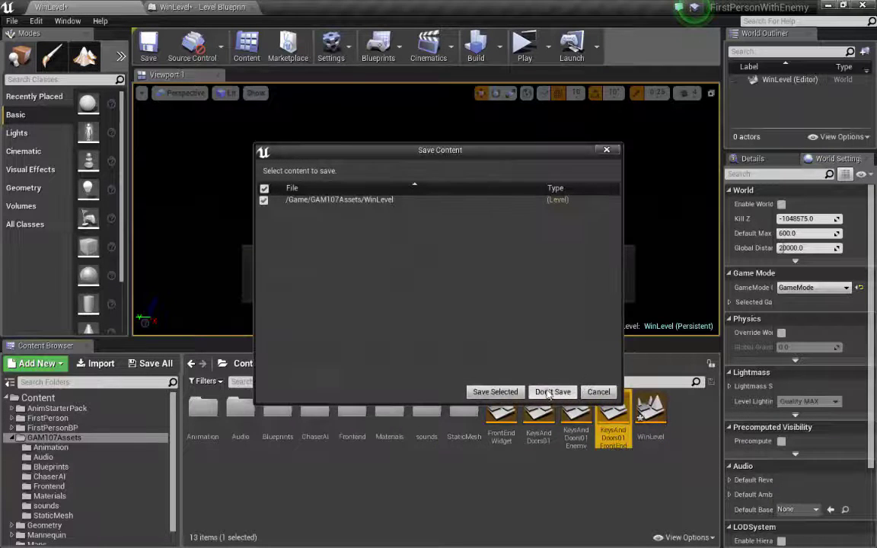
{"action": "left_click", "coordinate": [502, 392]}
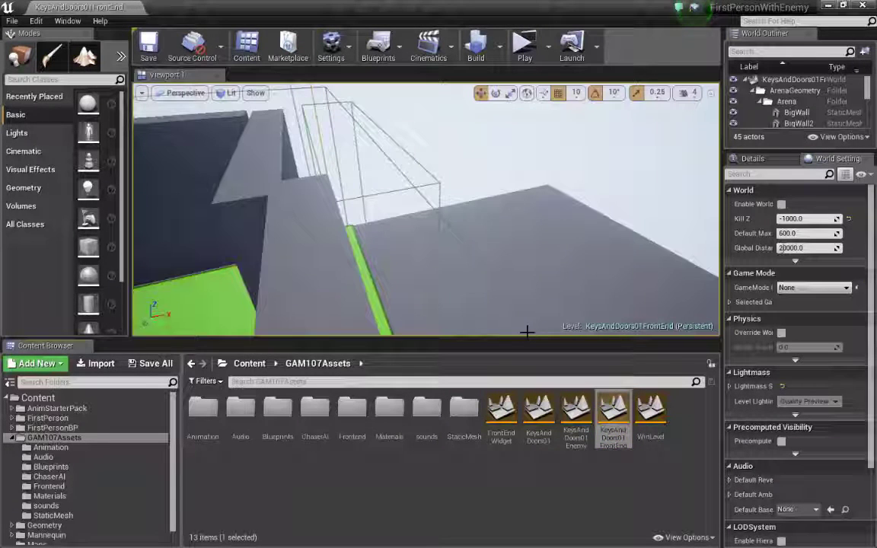
Step: Play-test KeysAndDoors01FrontEnd by collecting the keys and walking out through the exit to the win screen, raising the volume, and end the session
{"action": "left_click", "coordinate": [524, 46]}
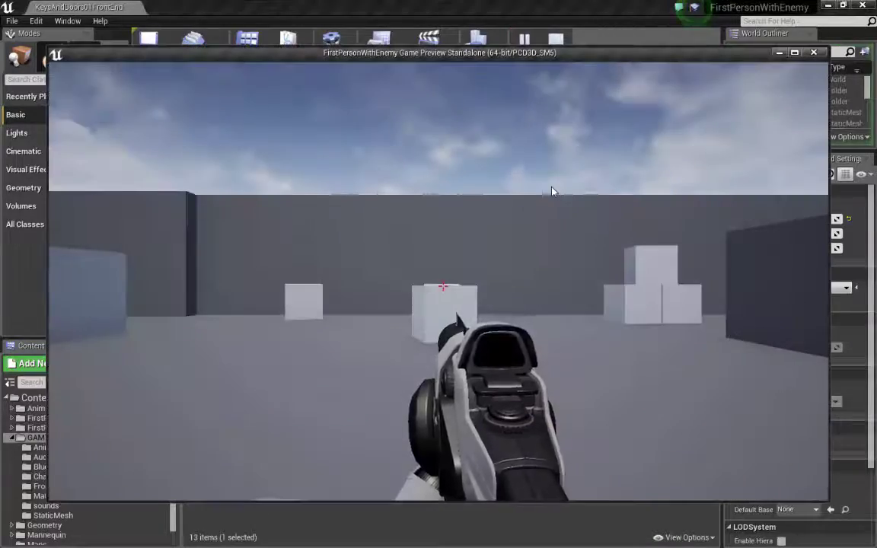
{"action": "key", "text": "w"}
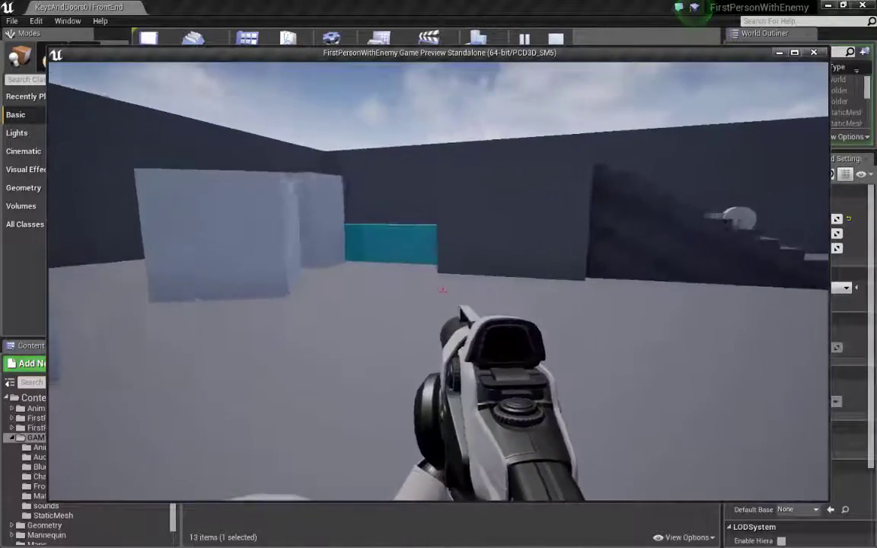
{"action": "key", "text": "w"}
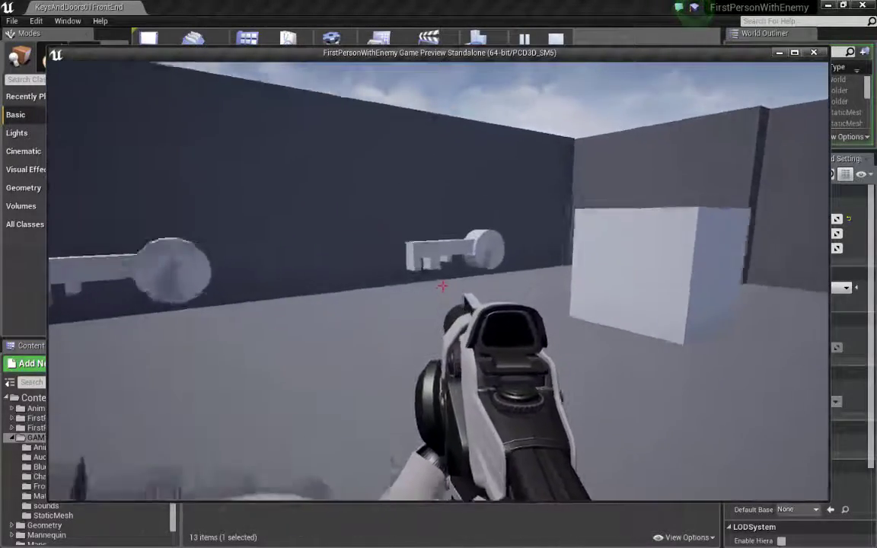
{"action": "key", "text": "w"}
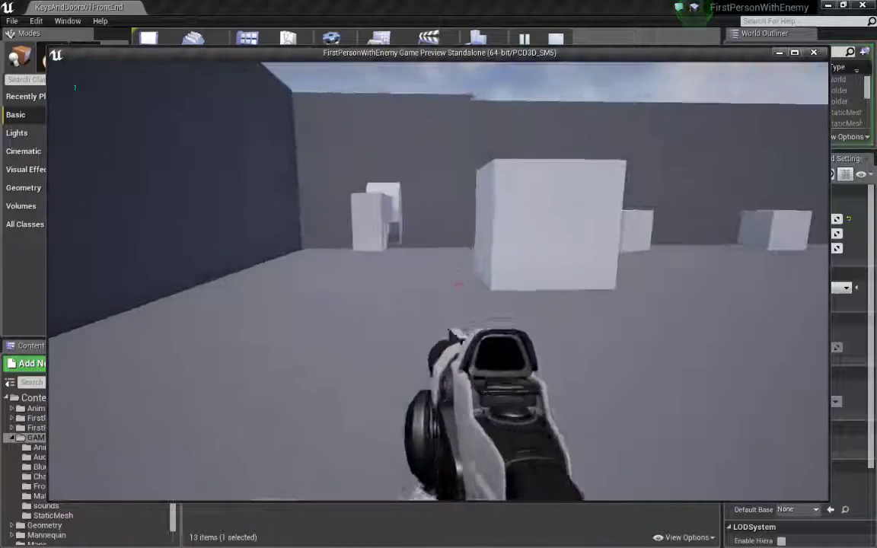
{"action": "key", "text": "w"}
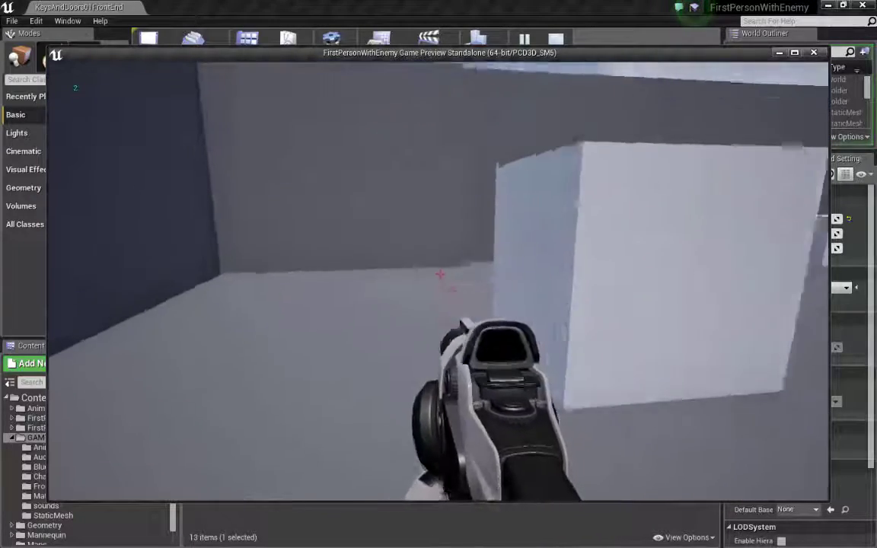
{"action": "key", "text": "s"}
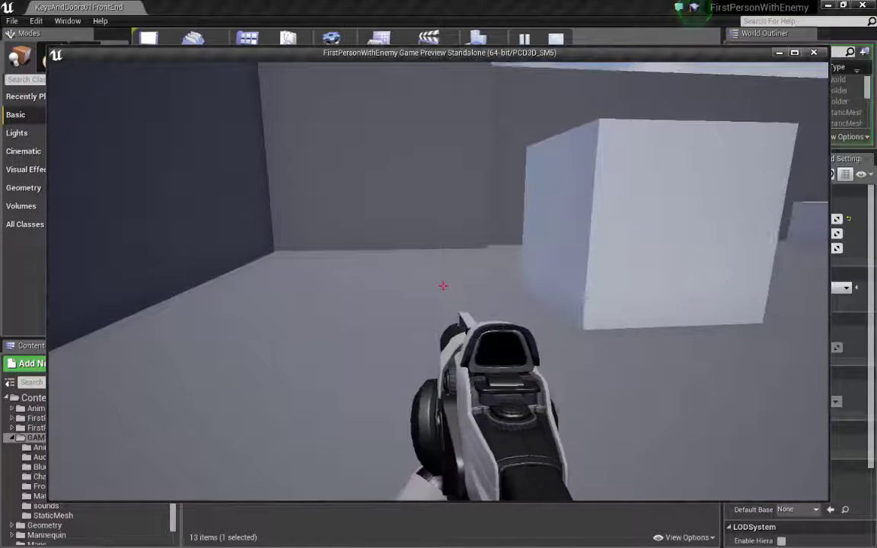
{"action": "key", "text": "XF86AudioRaiseVolume"}
{"action": "key", "text": "w"}
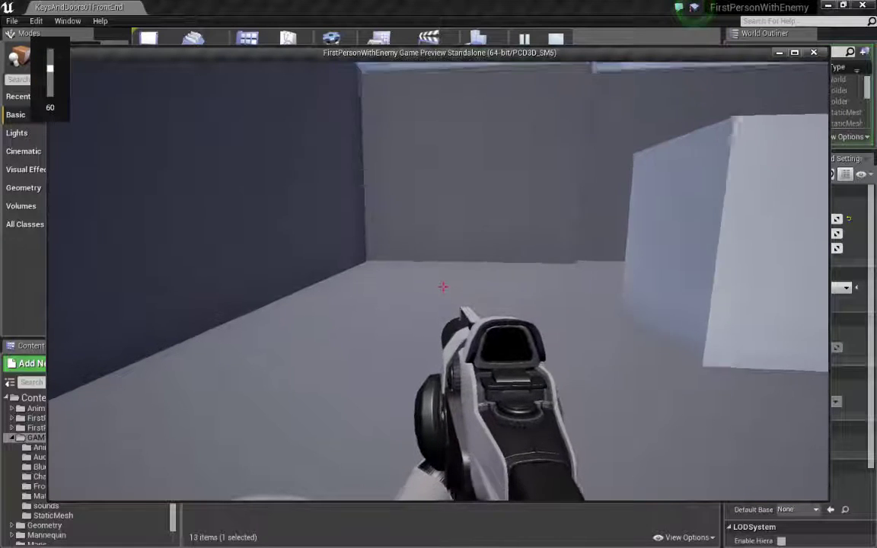
{"action": "key", "text": "w"}
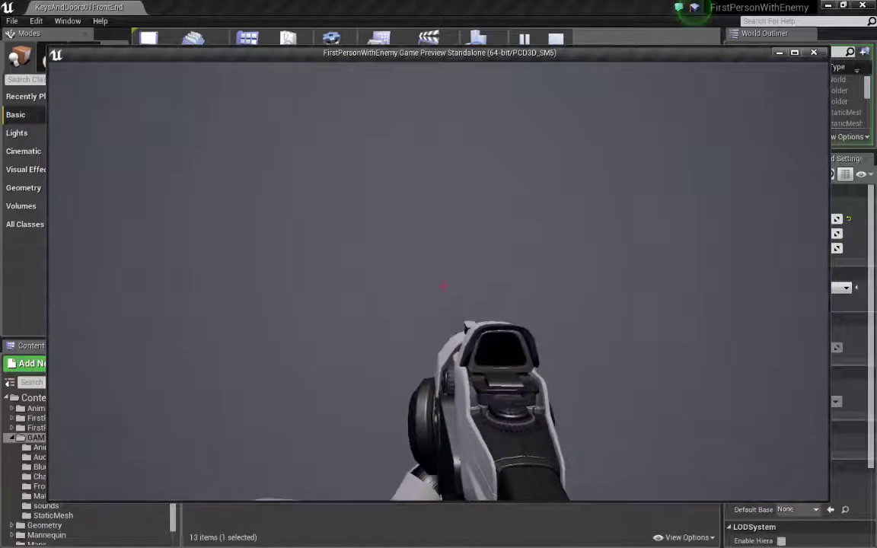
{"action": "key", "text": "w"}
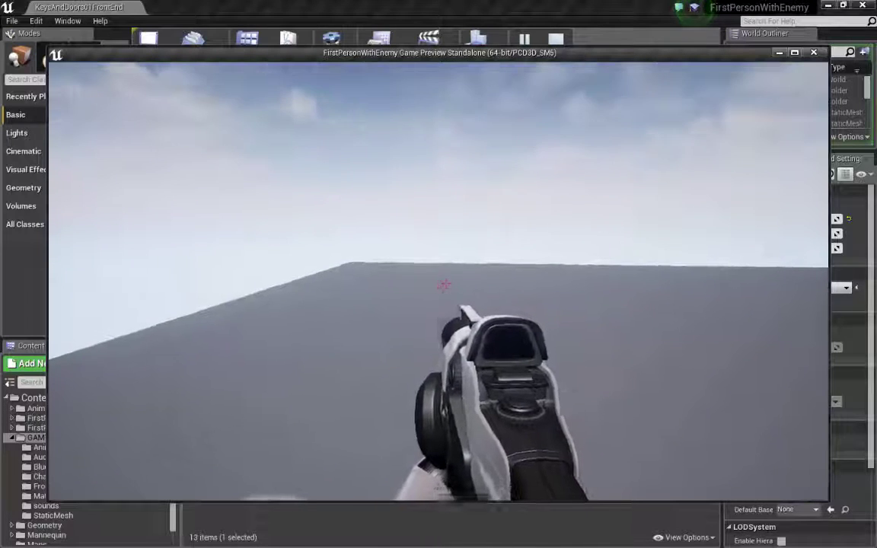
{"action": "key", "text": "w"}
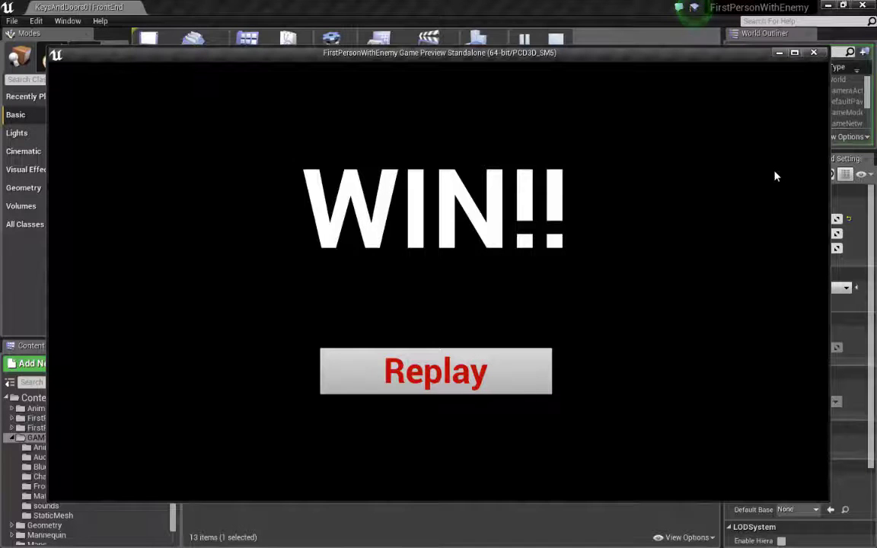
{"action": "key", "text": "Escape"}
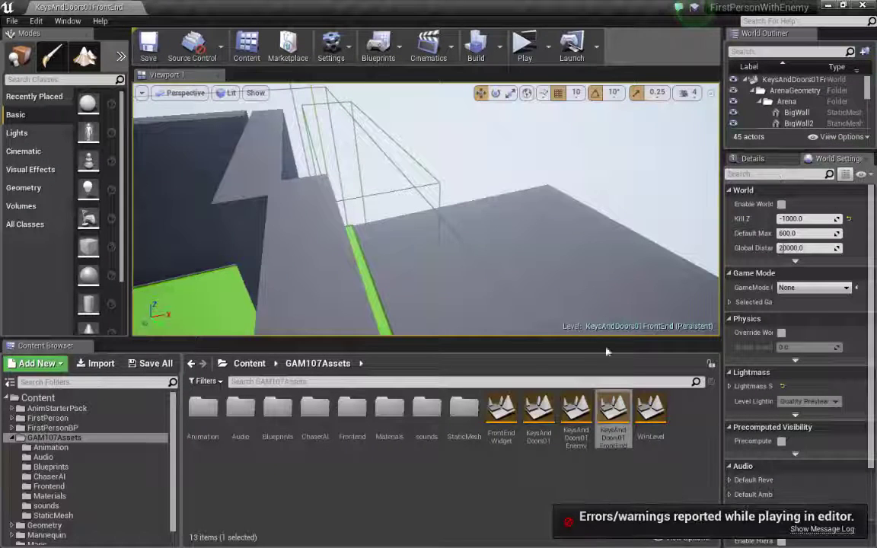
Step: Reduce the Content Browser's height slightly and select the WinLevel asset
{"action": "left_click_drag", "start_coordinate": [608, 338], "coordinate": [609, 355]}
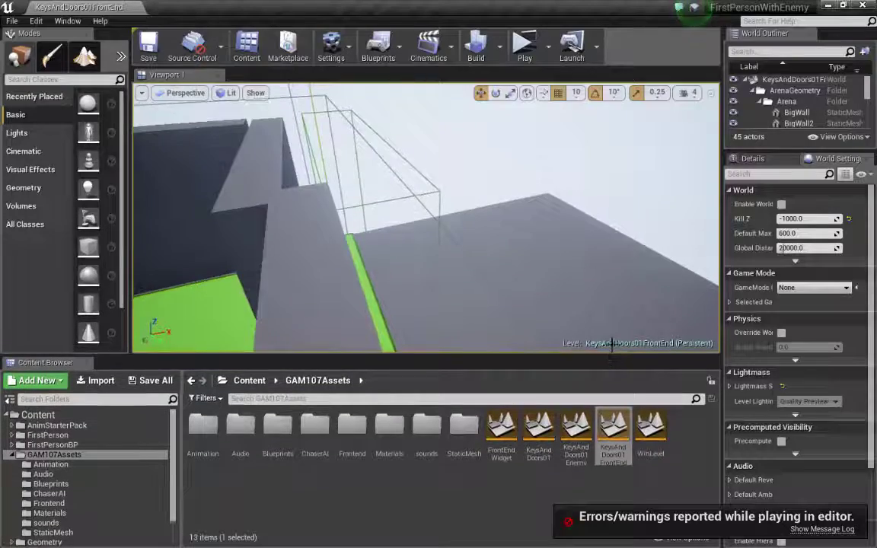
{"action": "right_click_drag", "start_coordinate": [426, 228], "coordinate": [365, 217]}
{"action": "left_click", "coordinate": [652, 433]}
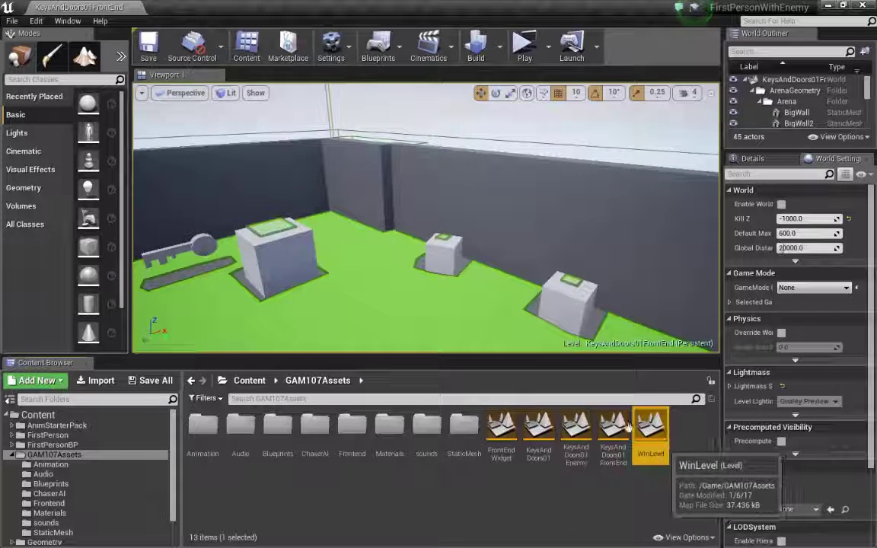
Step: Look at the templates offered for a new level and close the dialog without creating one
{"action": "left_click", "coordinate": [13, 23]}
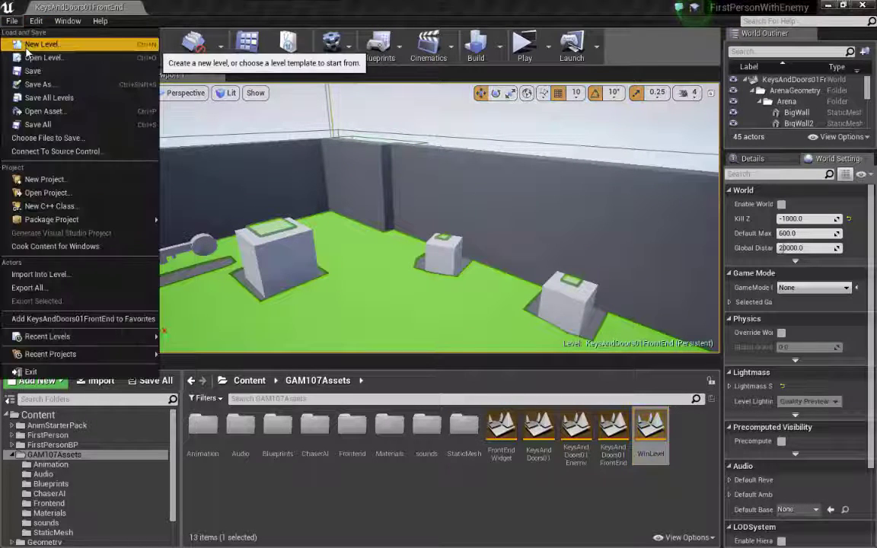
{"action": "left_click", "coordinate": [32, 42]}
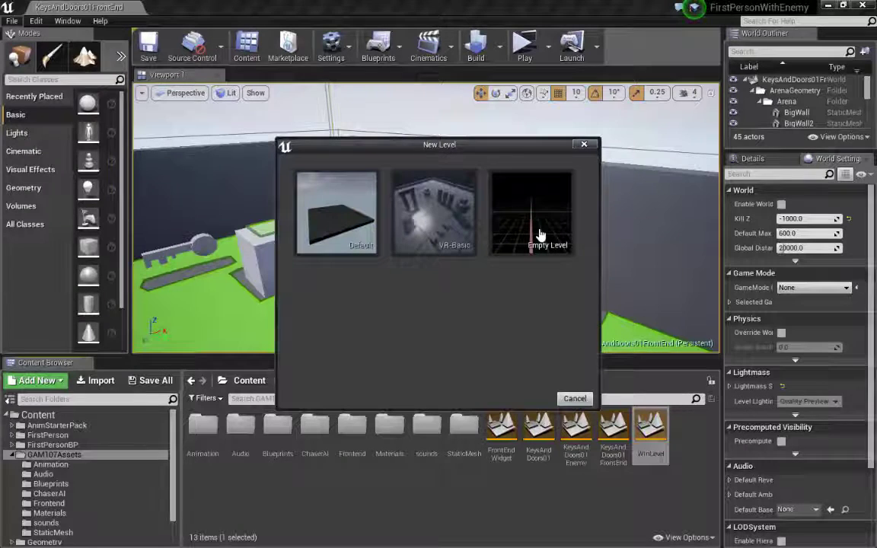
{"action": "left_click", "coordinate": [584, 144]}
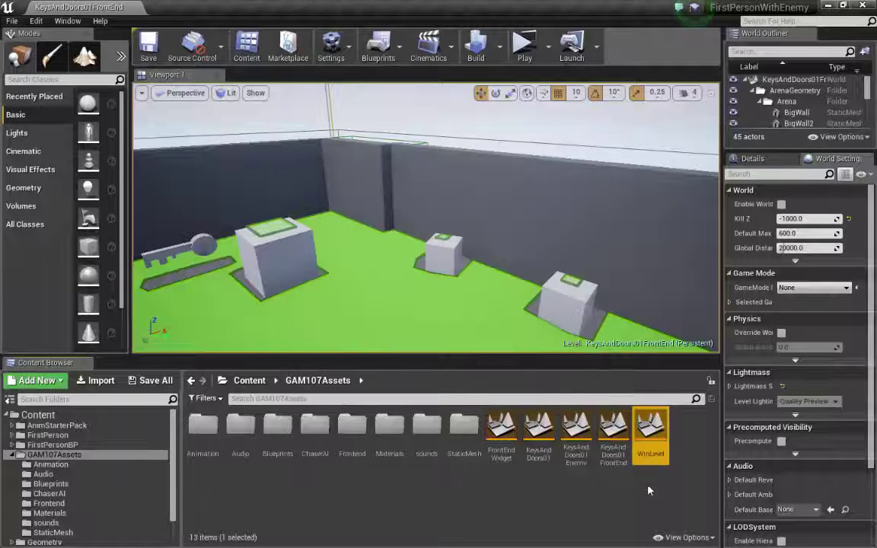
Step: Bring the open green floor beside the grey blocks into view and list the Geometry brushes in a widened Modes panel
{"action": "left_click", "coordinate": [657, 504]}
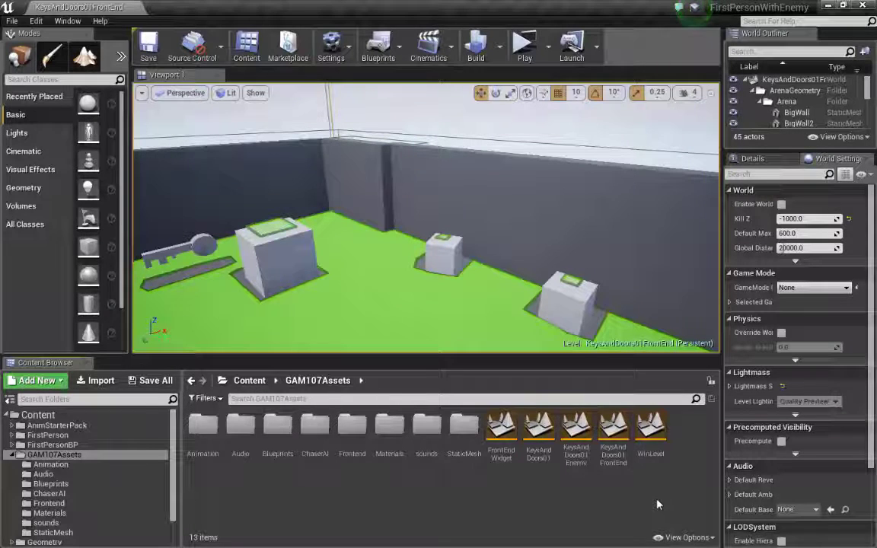
{"action": "right_click_drag", "start_coordinate": [500, 219], "coordinate": [300, 267]}
{"action": "key", "text": "w"}
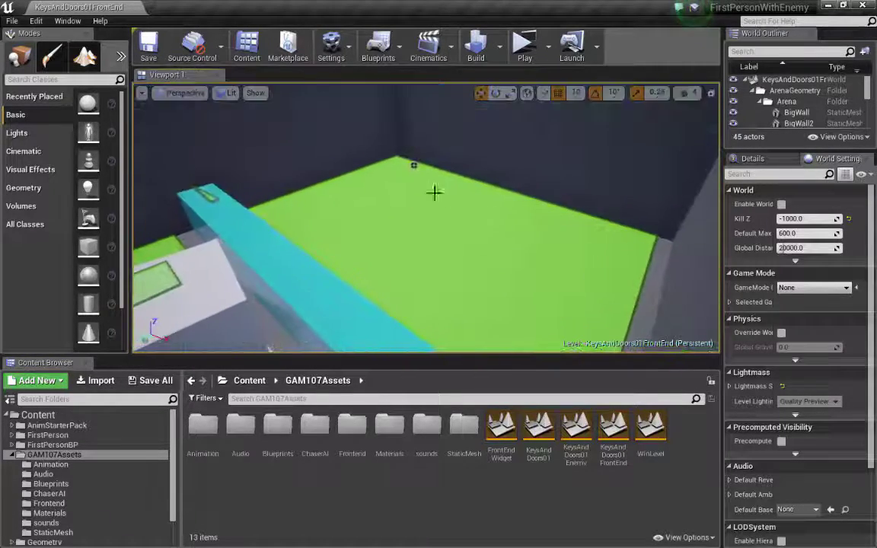
{"action": "left_click", "coordinate": [414, 165]}
{"action": "key", "text": "s"}
{"action": "mouse_move", "coordinate": [453, 215]}
{"action": "right_mouse_down"}
{"action": "mouse_move", "coordinate": [548, 264]}
{"action": "mouse_move", "coordinate": [569, 225]}
{"action": "mouse_move", "coordinate": [455, 200]}
{"action": "mouse_move", "coordinate": [454, 220]}
{"action": "mouse_move", "coordinate": [455, 210]}
{"action": "right_mouse_up"}
{"action": "key", "text": "w"}
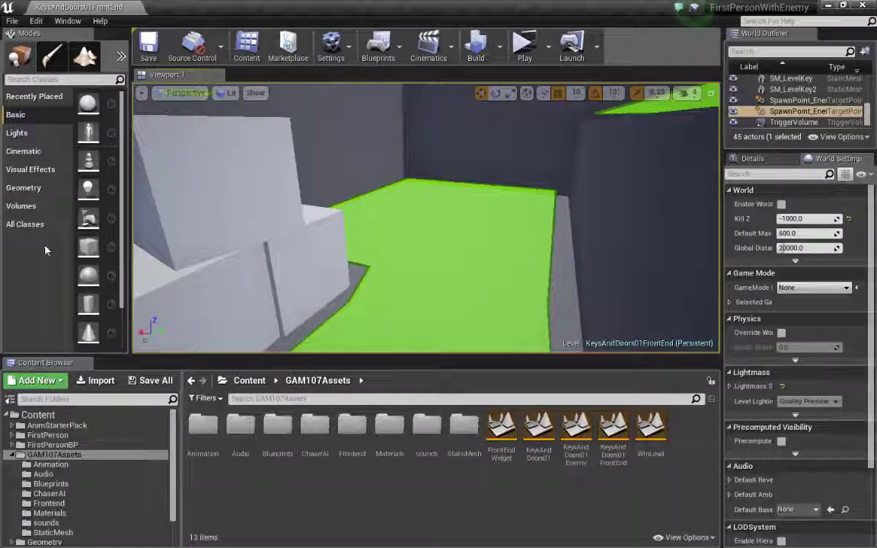
{"action": "left_click", "coordinate": [30, 188]}
{"action": "left_click_drag", "start_coordinate": [129, 221], "coordinate": [202, 220]}
Step: Try placing a cone brush on the green floor and delete it
{"action": "mouse_move", "coordinate": [106, 130]}
{"action": "left_mouse_down"}
{"action": "mouse_move", "coordinate": [540, 176]}
{"action": "mouse_move", "coordinate": [478, 207]}
{"action": "left_mouse_up"}
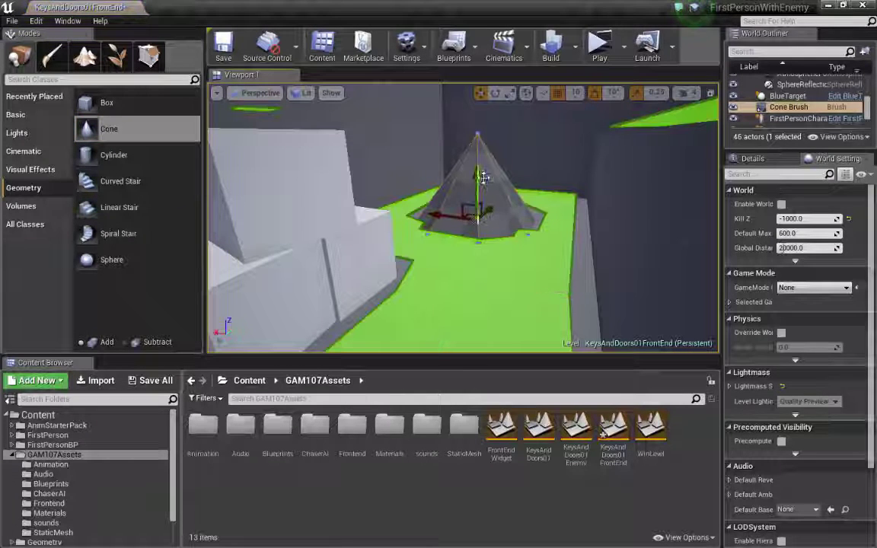
{"action": "key", "text": "Delete"}
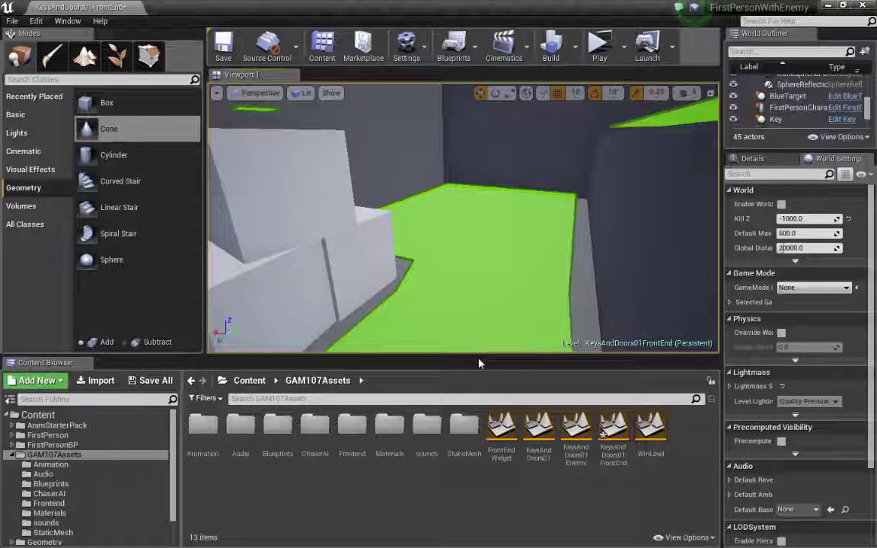
Step: Enlarge the Content Browser slightly and duplicate BlueMaterial in the Materials folder under the name Death
{"action": "left_click_drag", "start_coordinate": [479, 361], "coordinate": [479, 349]}
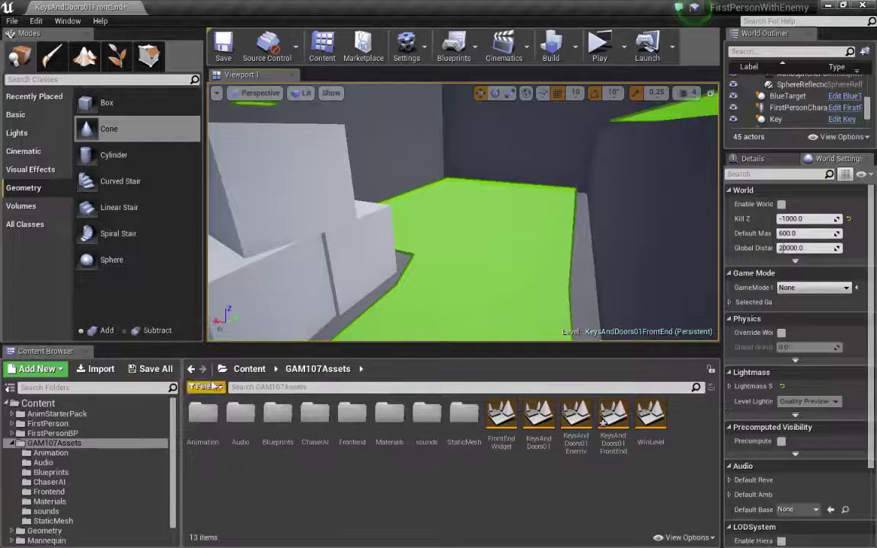
{"action": "left_click", "coordinate": [91, 501]}
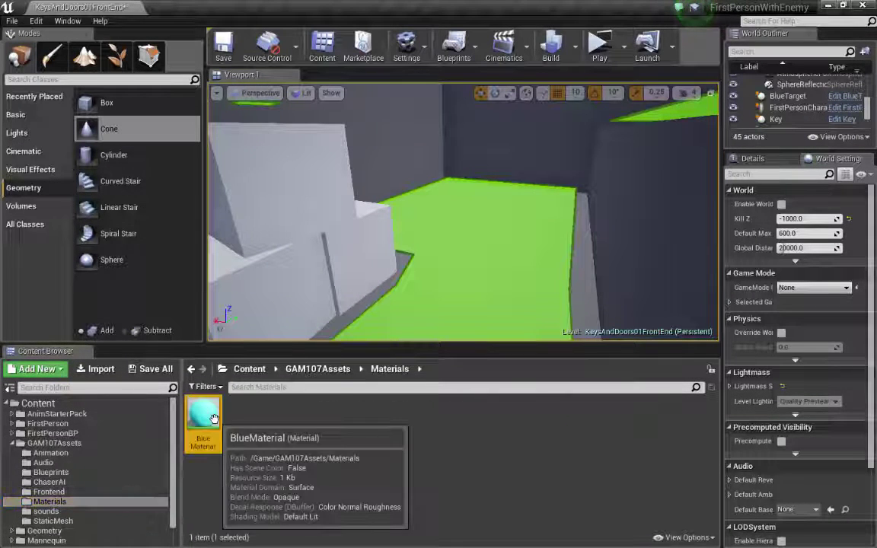
{"action": "right_click", "coordinate": [215, 426]}
{"action": "left_click", "coordinate": [253, 181]}
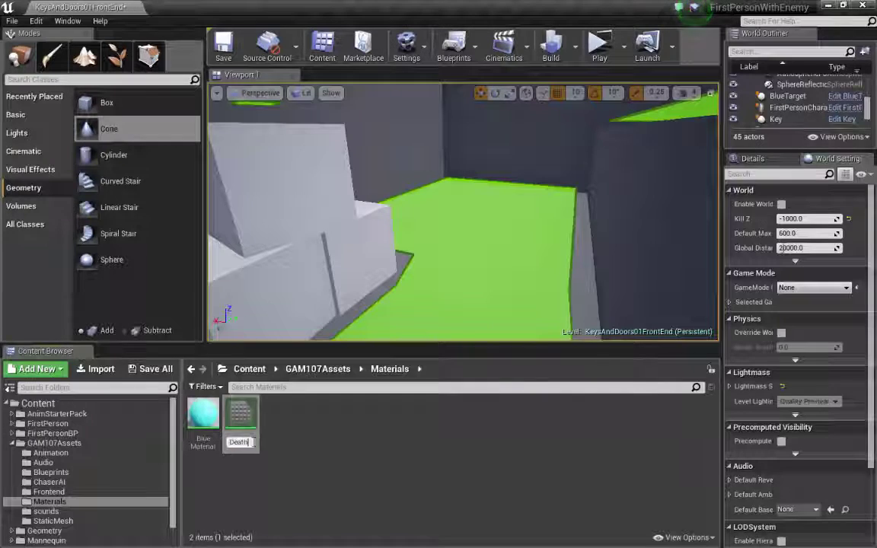
Step: Set the Death material's DiffuseColor to red (R 0.495, G 0.0, B 0.005), then save and close the material
{"action": "double_click", "coordinate": [242, 426]}
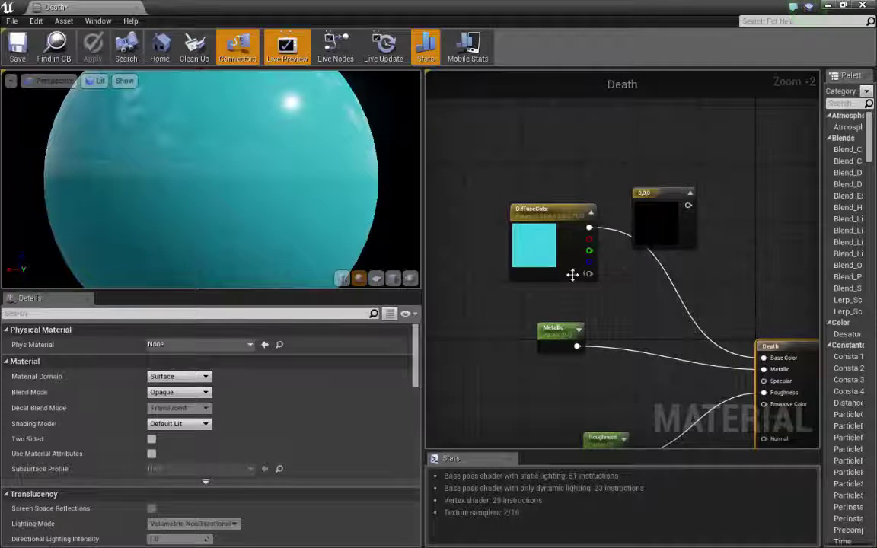
{"action": "left_click", "coordinate": [535, 254]}
{"action": "left_click", "coordinate": [235, 345]}
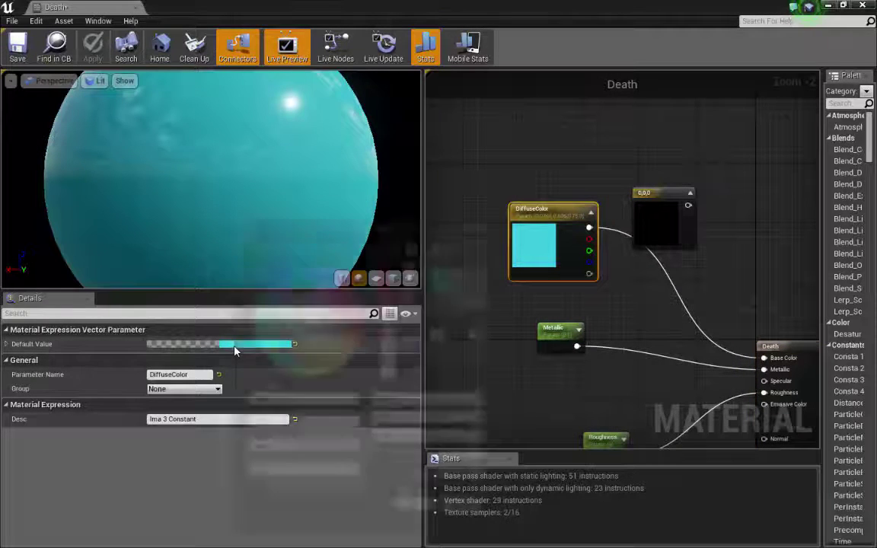
{"action": "mouse_move", "coordinate": [349, 327]}
{"action": "left_mouse_down"}
{"action": "mouse_move", "coordinate": [413, 303]}
{"action": "mouse_move", "coordinate": [424, 326]}
{"action": "left_mouse_up"}
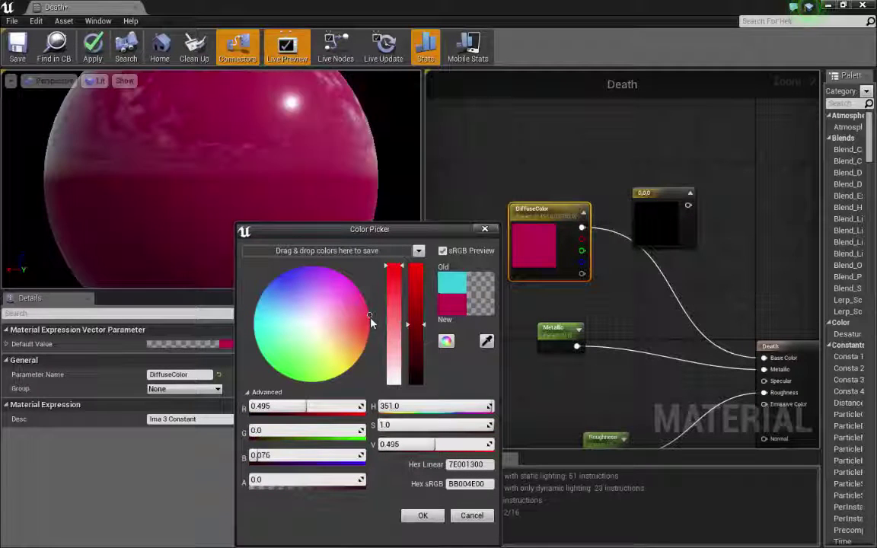
{"action": "left_click_drag", "start_coordinate": [370, 324], "coordinate": [367, 331]}
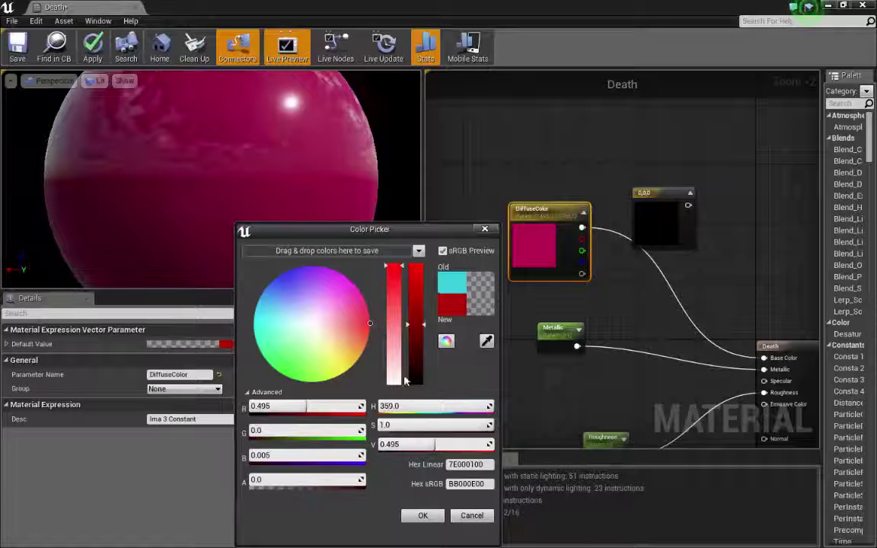
{"action": "left_click", "coordinate": [422, 515]}
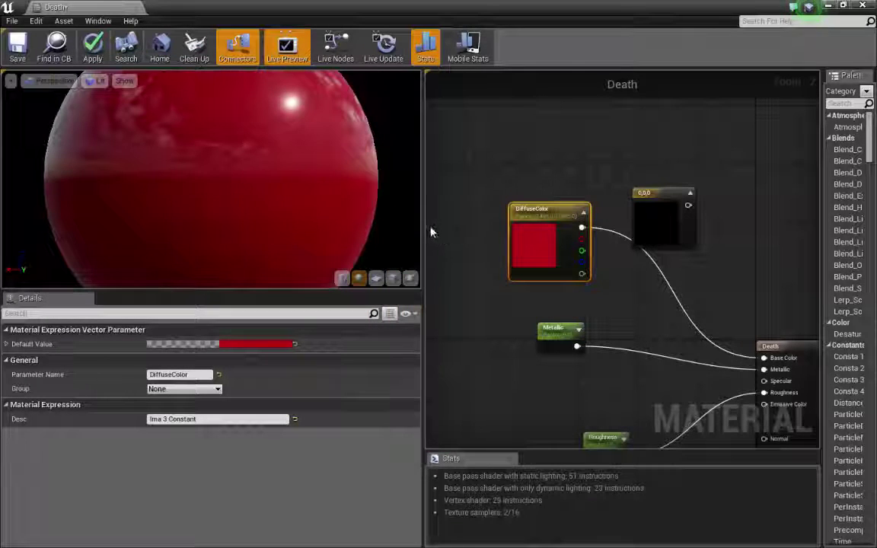
{"action": "left_click_drag", "start_coordinate": [423, 225], "coordinate": [439, 221]}
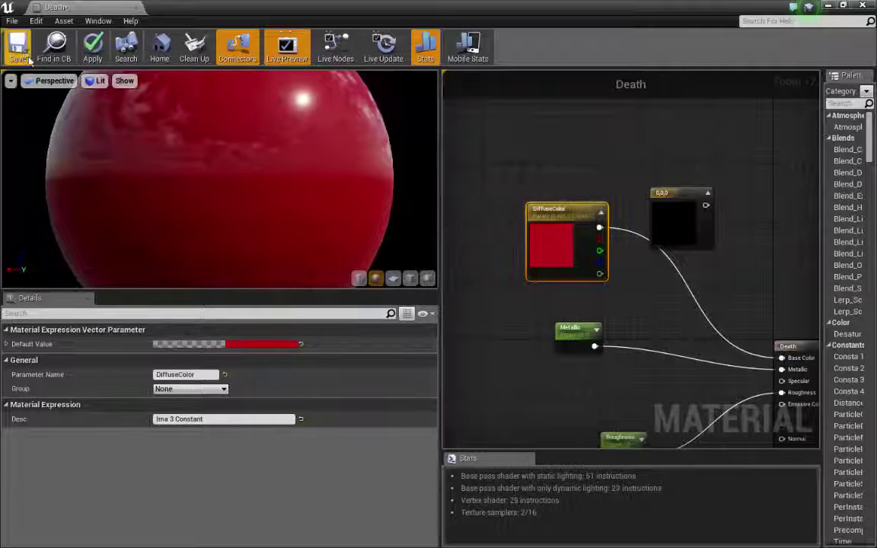
{"action": "left_click", "coordinate": [22, 54]}
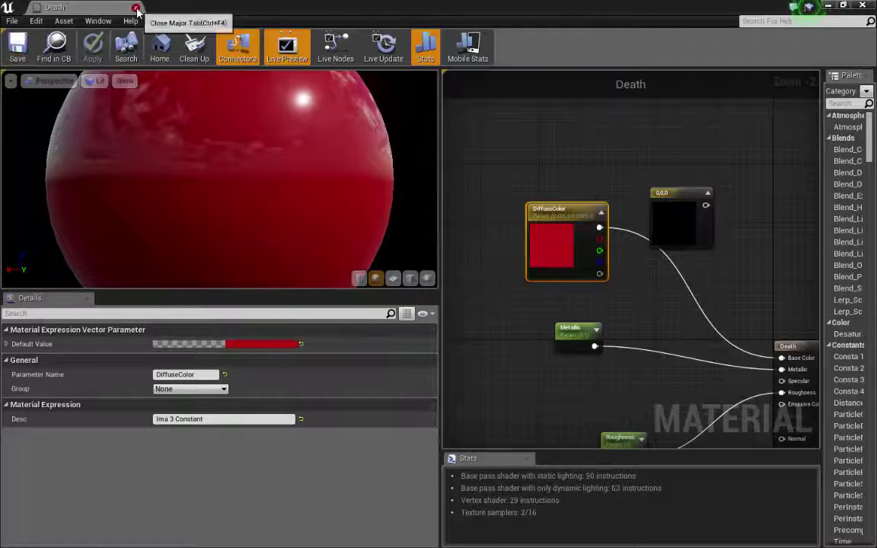
{"action": "left_click", "coordinate": [137, 8]}
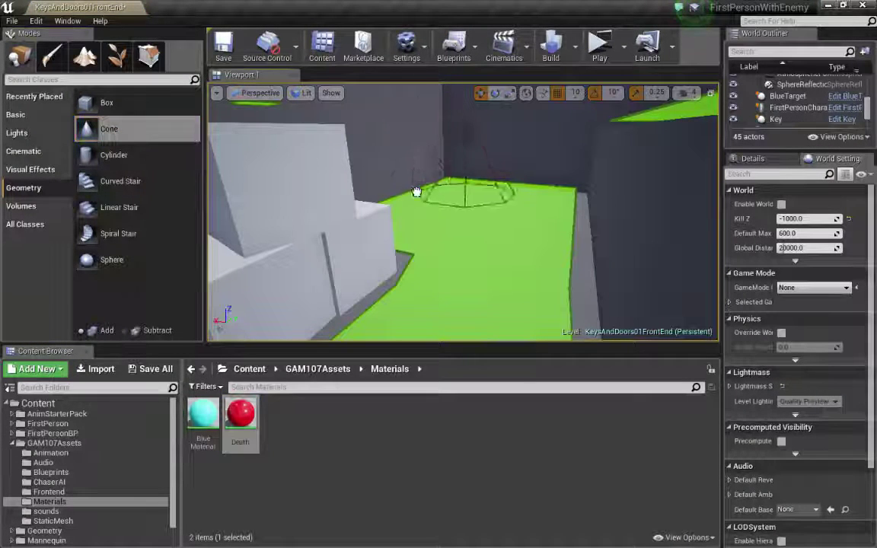
{"action": "left_click_drag", "start_coordinate": [416, 191], "coordinate": [467, 214]}
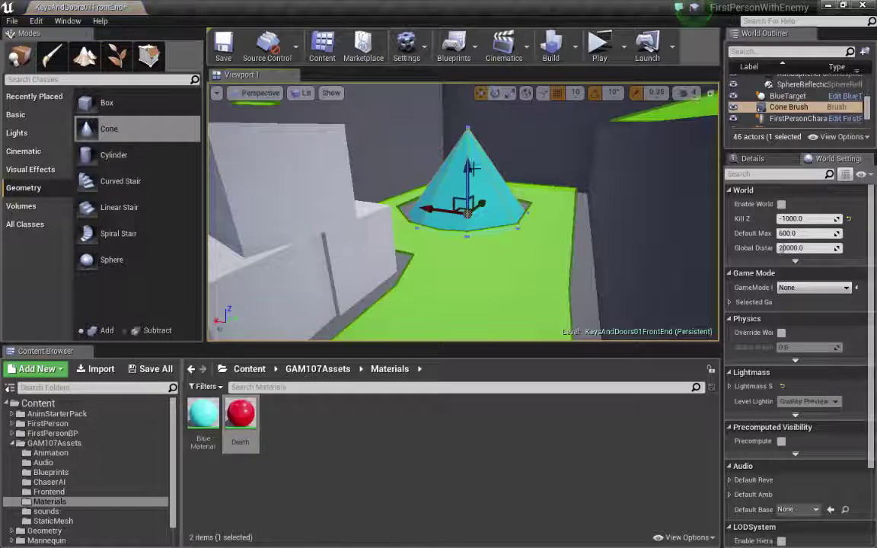
{"action": "left_click", "coordinate": [247, 431]}
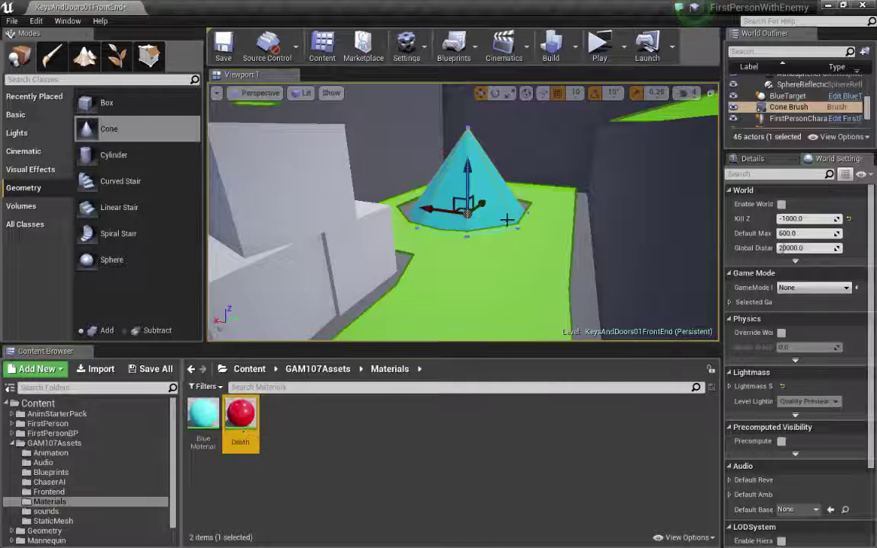
{"action": "left_click", "coordinate": [506, 260]}
{"action": "left_click", "coordinate": [485, 201]}
{"action": "key", "text": "Delete"}
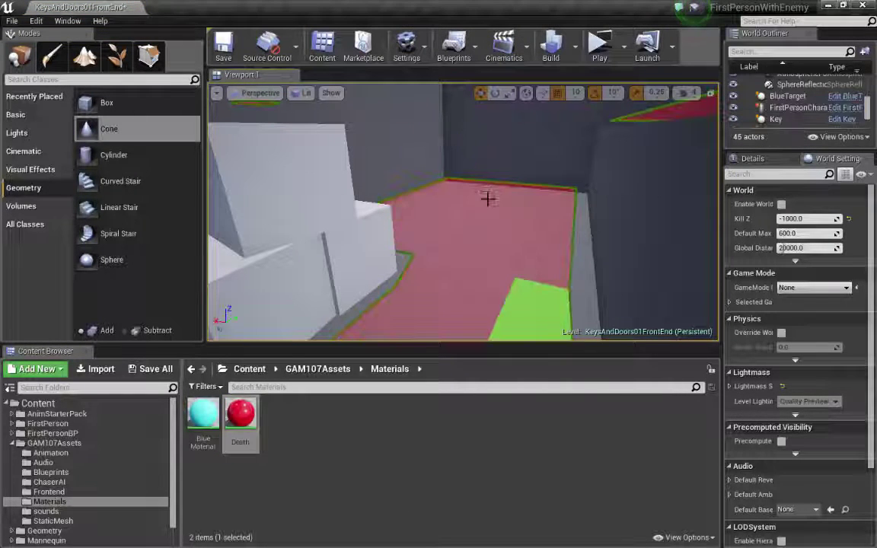
{"action": "left_click", "coordinate": [251, 417]}
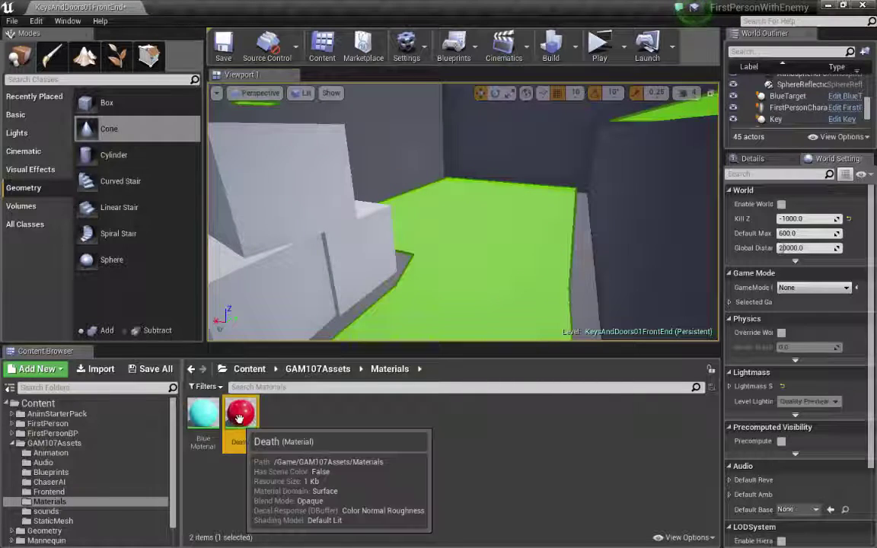
Step: Place a cone brush on the green floor near the far corner, just behind the grey blocks
{"action": "left_click_drag", "start_coordinate": [107, 128], "coordinate": [304, 141]}
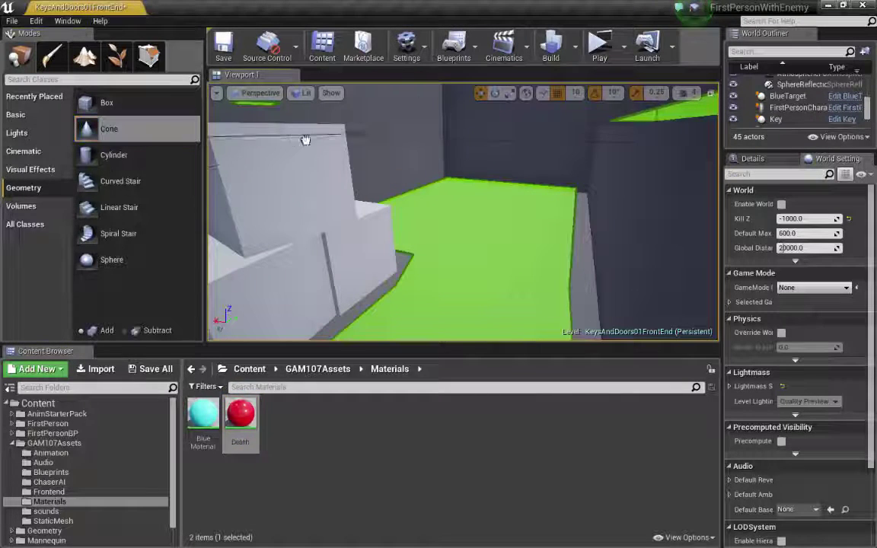
{"action": "left_click_drag", "start_coordinate": [429, 204], "coordinate": [439, 203]}
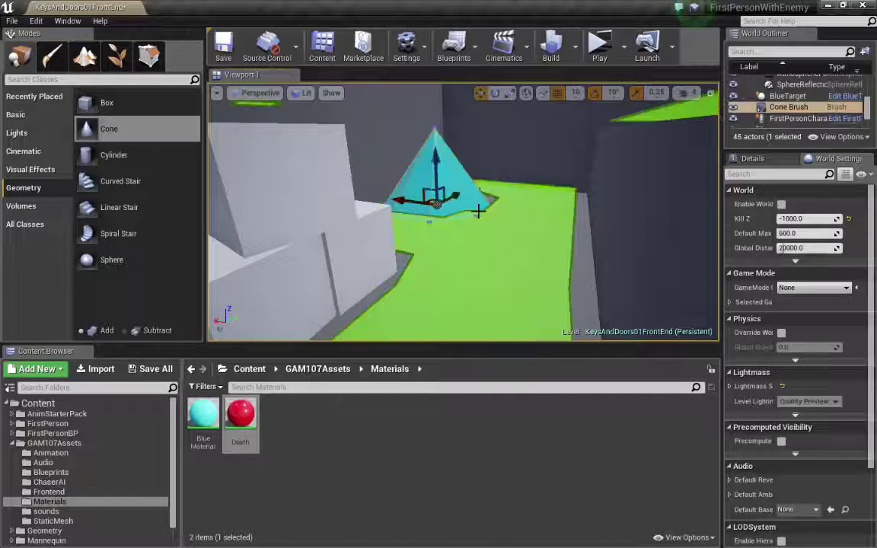
{"action": "mouse_move", "coordinate": [477, 209]}
{"action": "right_mouse_down"}
{"action": "mouse_move", "coordinate": [476, 179]}
{"action": "mouse_move", "coordinate": [490, 190]}
{"action": "mouse_move", "coordinate": [533, 191]}
{"action": "mouse_move", "coordinate": [415, 204]}
{"action": "mouse_move", "coordinate": [441, 202]}
{"action": "right_mouse_up"}
Step: Reopen the Death material to examine its node graph and preview, then save and close it
{"action": "left_click", "coordinate": [244, 433]}
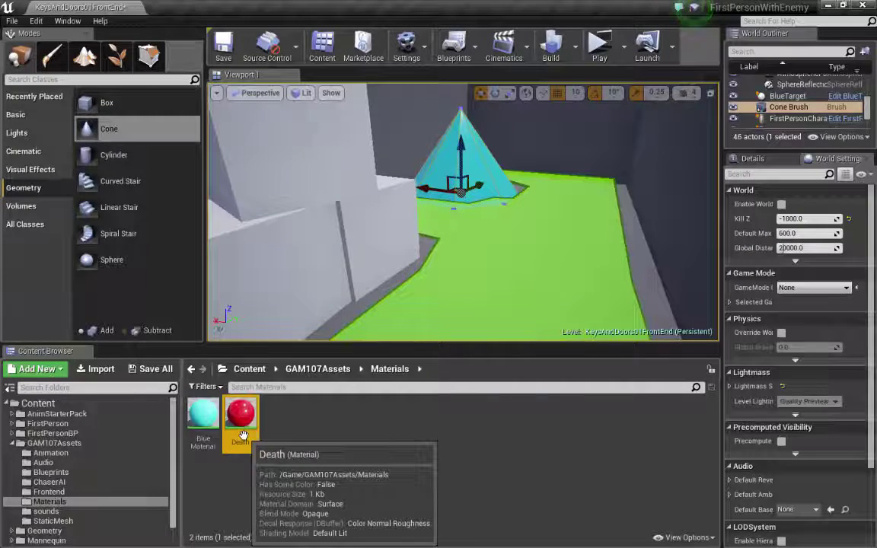
{"action": "double_click", "coordinate": [243, 435]}
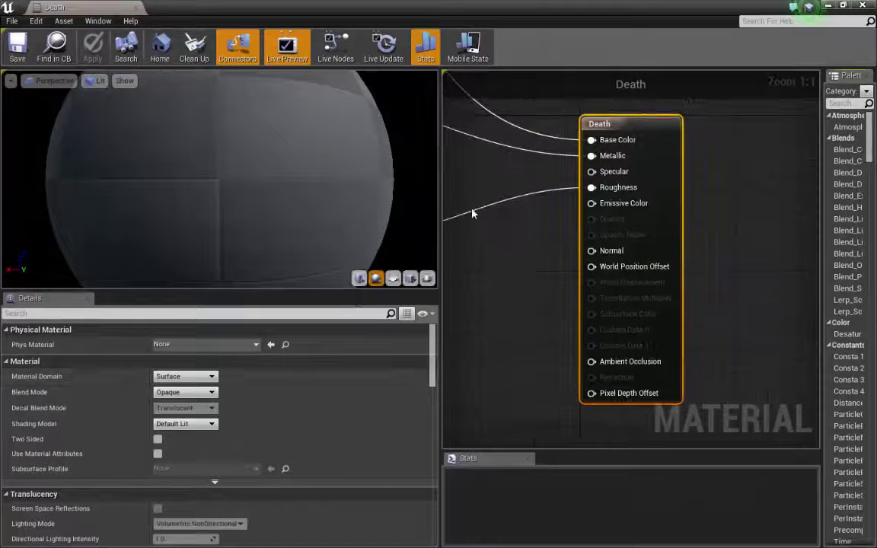
{"action": "right_click_drag", "start_coordinate": [473, 210], "coordinate": [597, 265]}
{"action": "scroll", "coordinate": [597, 264], "scroll_direction": "down", "scroll_amount": 5}
{"action": "right_click_drag", "start_coordinate": [592, 224], "coordinate": [585, 331]}
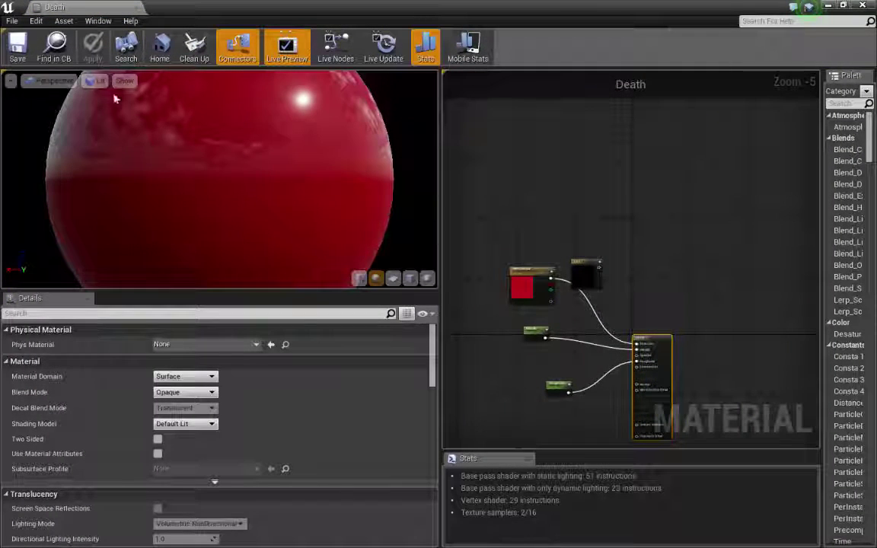
{"action": "left_click", "coordinate": [27, 51]}
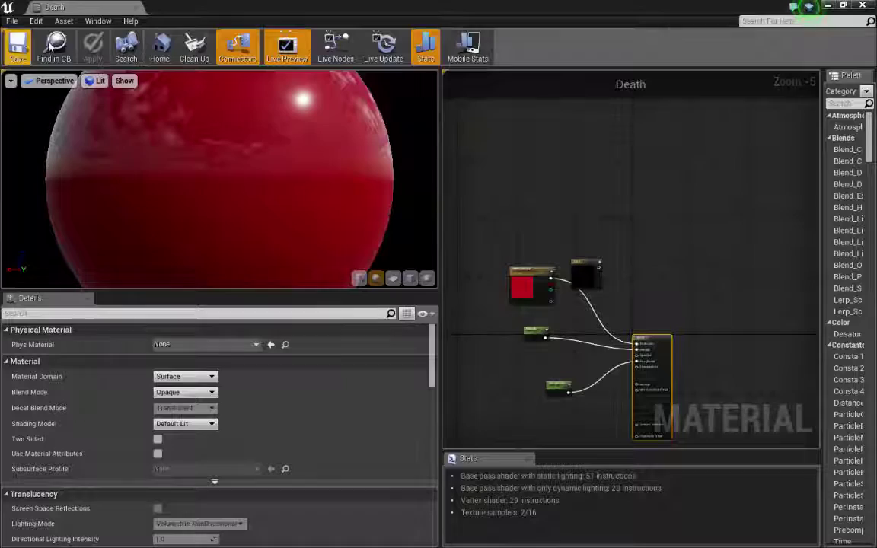
{"action": "left_click", "coordinate": [137, 7]}
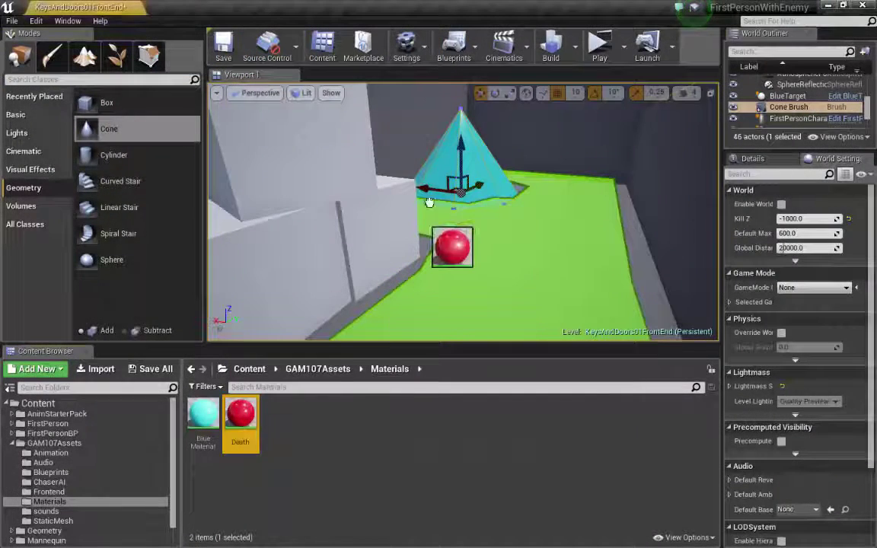
Step: Apply the Death material to the cone's front faces one at a time
{"action": "left_click_drag", "start_coordinate": [429, 202], "coordinate": [445, 167]}
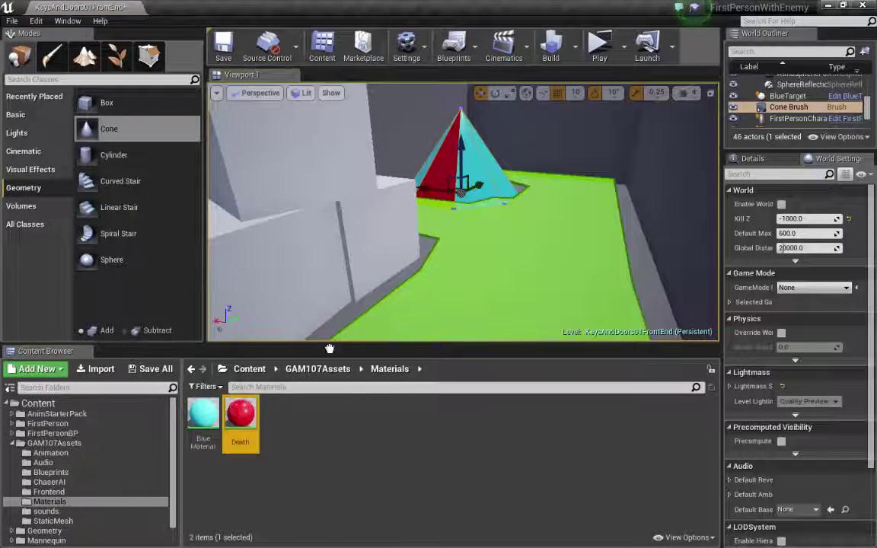
{"action": "left_click_drag", "start_coordinate": [330, 348], "coordinate": [466, 168]}
{"action": "key", "text": "w"}
{"action": "right_click_drag", "start_coordinate": [538, 201], "coordinate": [499, 204]}
{"action": "key", "text": "d"}
{"action": "left_click_drag", "start_coordinate": [239, 420], "coordinate": [407, 213]}
{"action": "left_click_drag", "start_coordinate": [240, 417], "coordinate": [433, 240]}
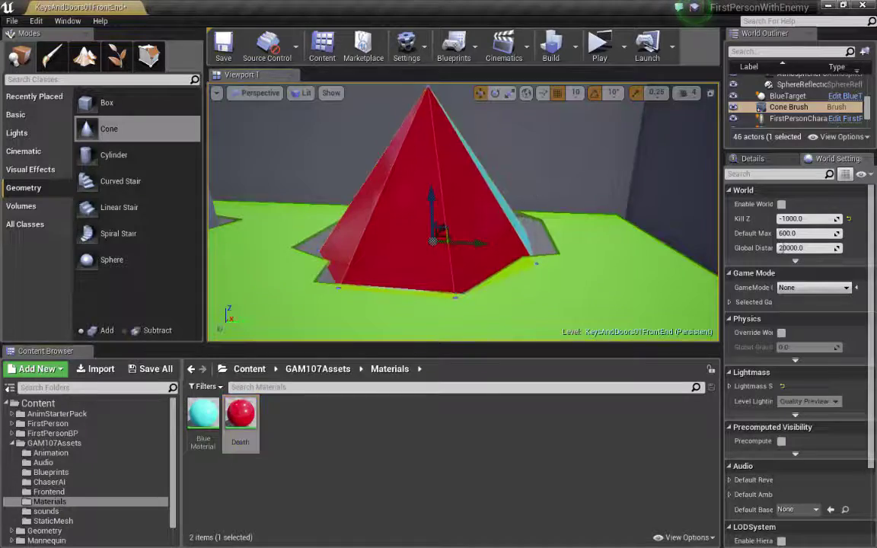
Step: Continue around to the cone's far side and cover its blue faces with the Death material
{"action": "key", "text": "d"}
{"action": "right_click_drag", "start_coordinate": [433, 240], "coordinate": [415, 282]}
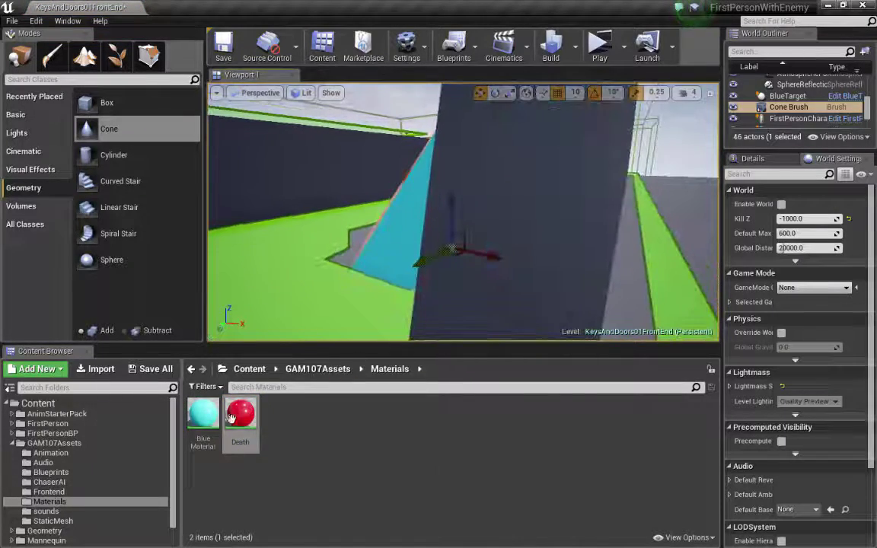
{"action": "left_click_drag", "start_coordinate": [232, 418], "coordinate": [391, 240]}
{"action": "key", "text": "d"}
{"action": "mouse_move", "coordinate": [384, 249]}
{"action": "right_mouse_down"}
{"action": "mouse_move", "coordinate": [365, 245]}
{"action": "mouse_move", "coordinate": [383, 249]}
{"action": "right_mouse_up"}
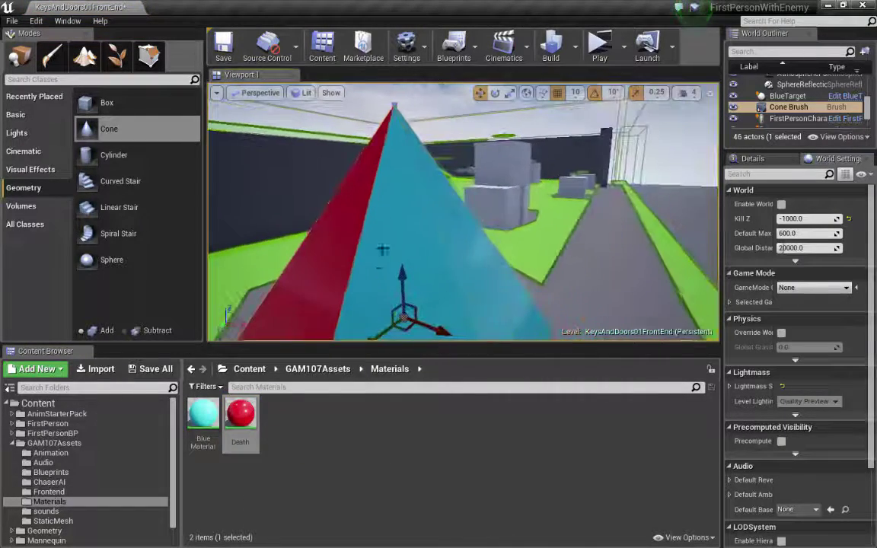
{"action": "left_click_drag", "start_coordinate": [239, 415], "coordinate": [393, 273]}
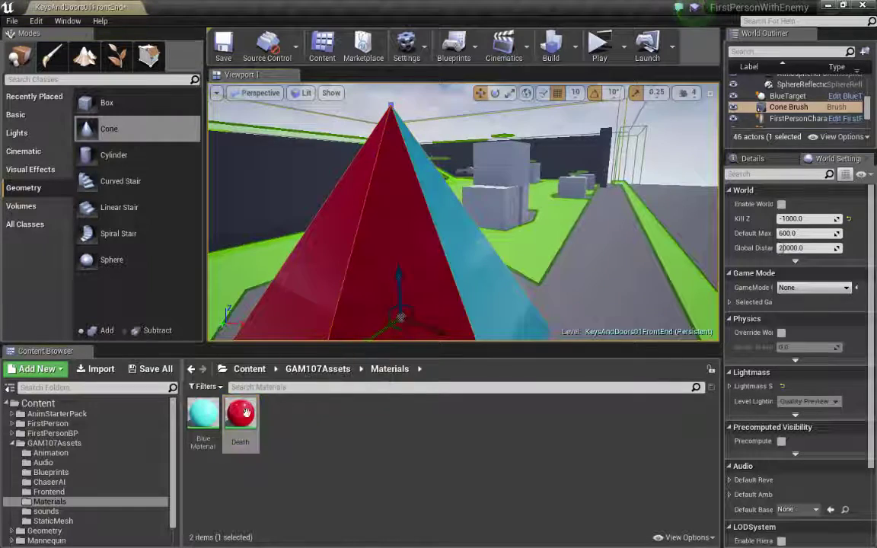
{"action": "left_click_drag", "start_coordinate": [245, 413], "coordinate": [458, 254]}
Step: Apply the Death material to the cone's last blue face and return to a view of the whole cone
{"action": "key", "text": "d"}
{"action": "right_click_drag", "start_coordinate": [458, 254], "coordinate": [385, 255]}
{"action": "key", "text": "s"}
{"action": "key", "text": "w"}
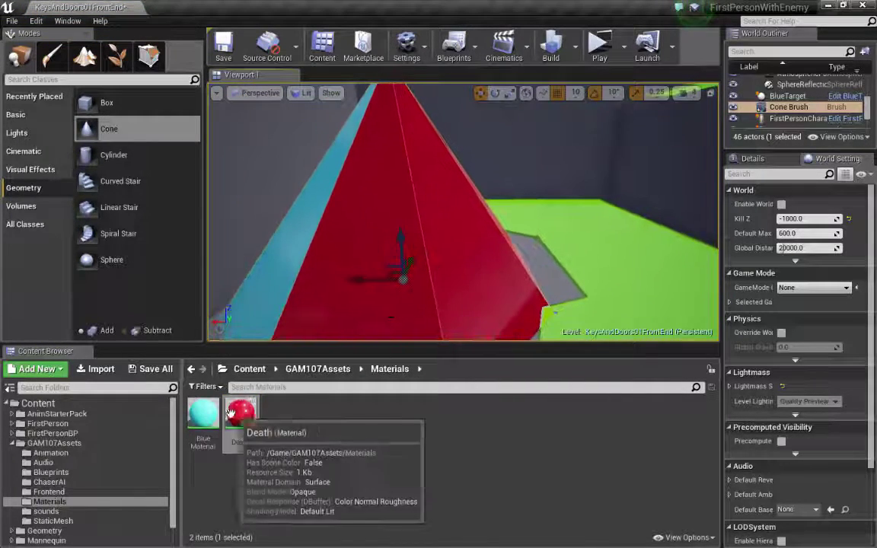
{"action": "left_click_drag", "start_coordinate": [231, 412], "coordinate": [269, 284]}
{"action": "key", "text": "s"}
{"action": "right_click_drag", "start_coordinate": [269, 283], "coordinate": [326, 293]}
{"action": "key", "text": "d"}
{"action": "key", "text": "w"}
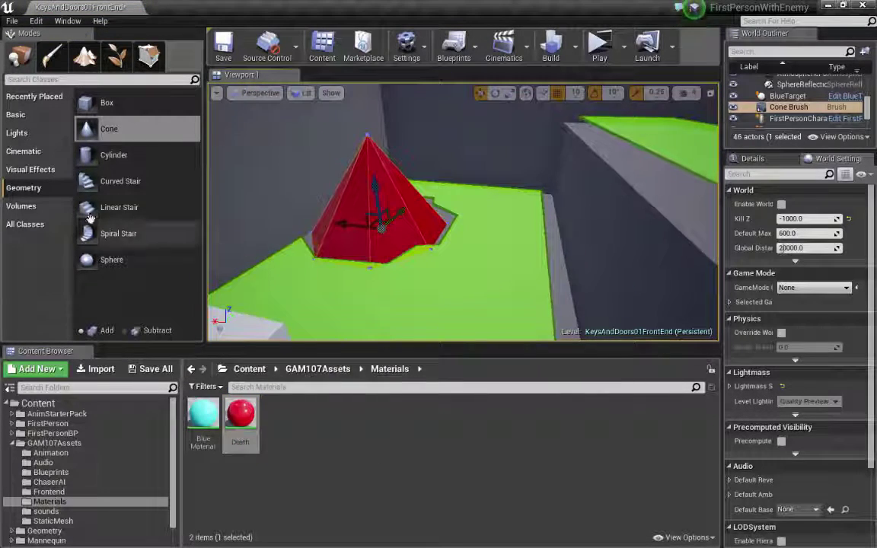
Step: Search the placeable classes for "trigger" and place a Trigger Volume in the level beside the red cone
{"action": "left_click", "coordinate": [22, 205]}
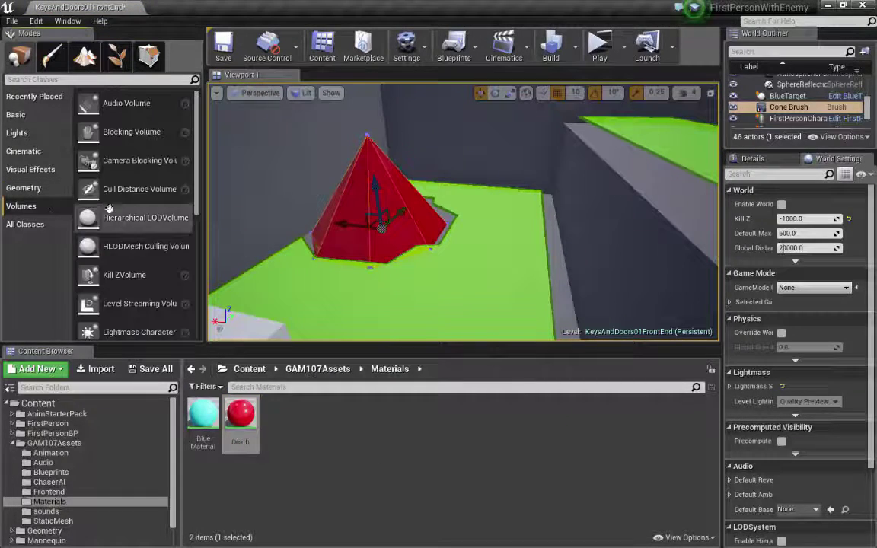
{"action": "left_click", "coordinate": [102, 80]}
{"action": "type", "text": "trigger"}
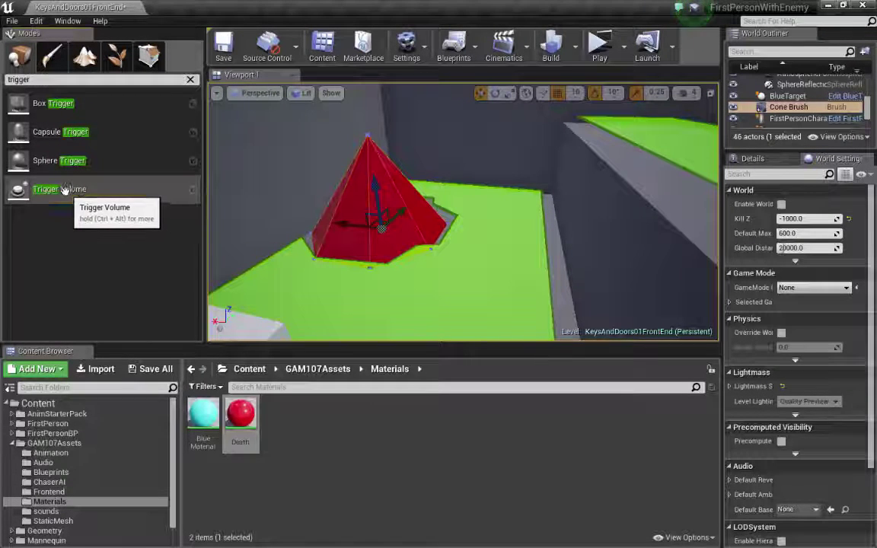
{"action": "left_click_drag", "start_coordinate": [65, 190], "coordinate": [319, 192]}
{"action": "left_click_drag", "start_coordinate": [379, 214], "coordinate": [380, 213]}
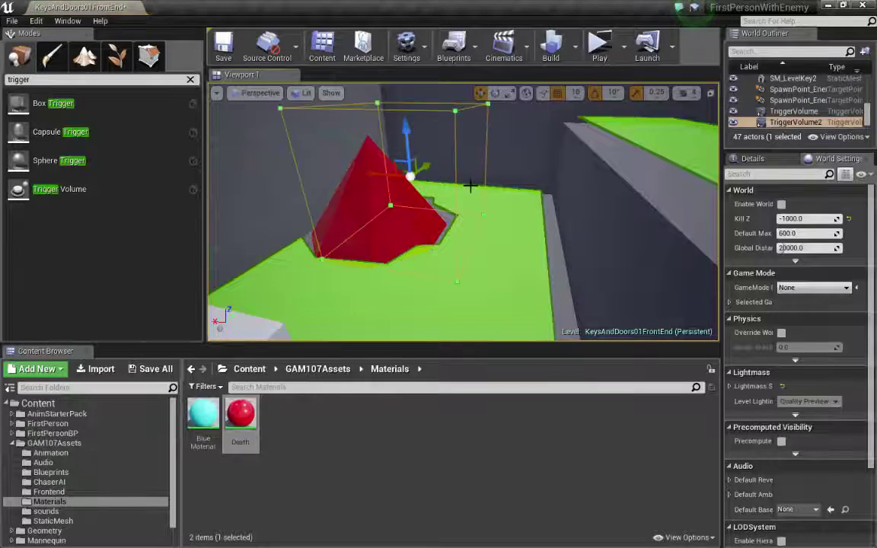
{"action": "left_click_drag", "start_coordinate": [469, 187], "coordinate": [468, 189]}
{"action": "right_click_drag", "start_coordinate": [468, 189], "coordinate": [468, 189]}
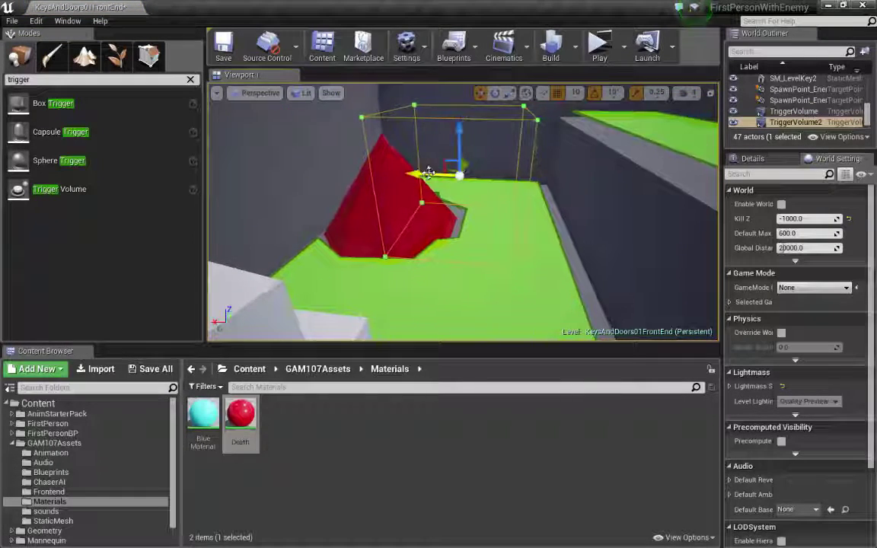
Step: Move the new trigger volume along its axes and down so it surrounds the red cone
{"action": "left_click_drag", "start_coordinate": [428, 174], "coordinate": [319, 170]}
{"action": "right_click_drag", "start_coordinate": [323, 183], "coordinate": [323, 183]}
{"action": "right_click_drag", "start_coordinate": [434, 183], "coordinate": [491, 141]}
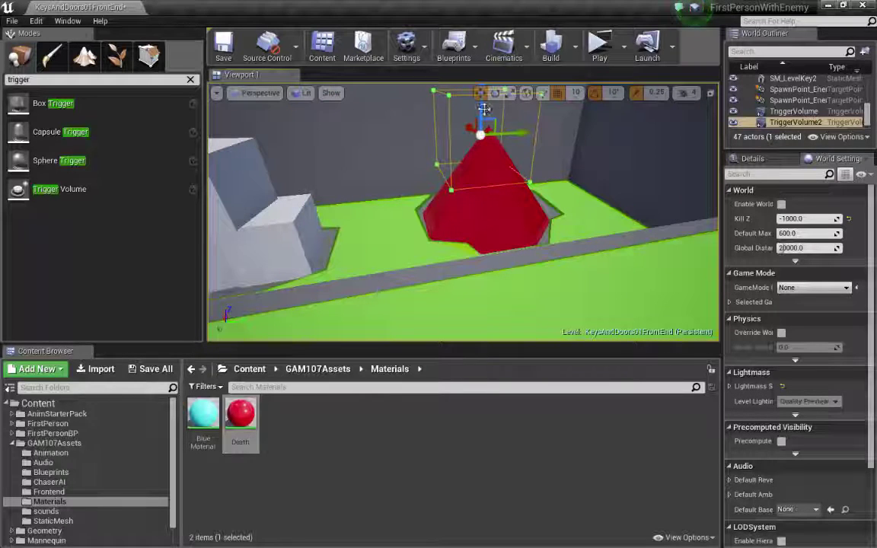
{"action": "left_click_drag", "start_coordinate": [484, 109], "coordinate": [488, 167]}
{"action": "right_click_drag", "start_coordinate": [487, 174], "coordinate": [565, 183]}
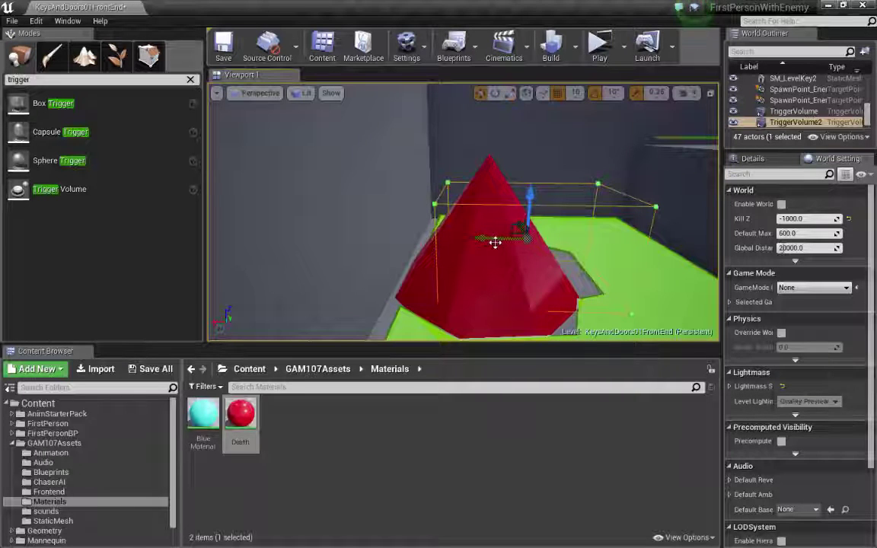
{"action": "left_click_drag", "start_coordinate": [495, 242], "coordinate": [474, 240]}
{"action": "right_click_drag", "start_coordinate": [446, 240], "coordinate": [465, 236]}
Step: Widen the trigger volume along its Y axis and shift it so it encloses the whole red cone
{"action": "key", "text": "r"}
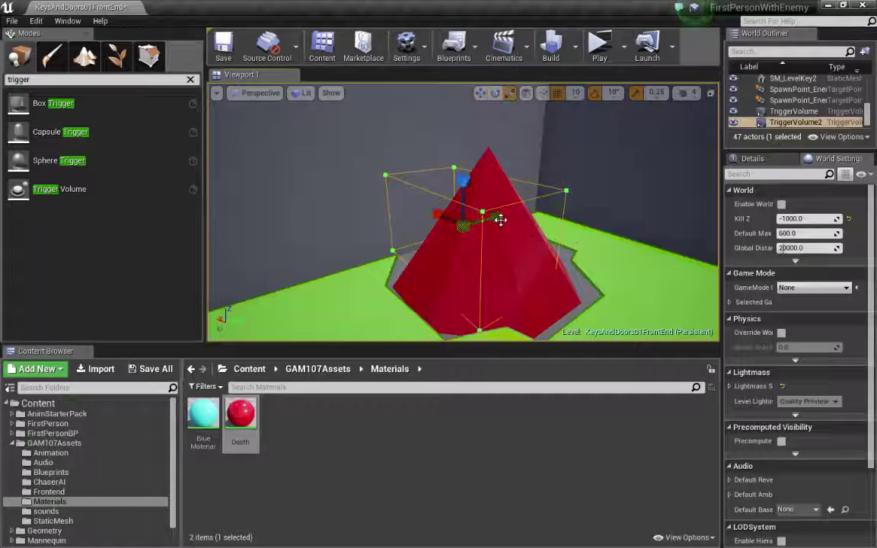
{"action": "left_click_drag", "start_coordinate": [498, 218], "coordinate": [559, 211]}
{"action": "right_click_drag", "start_coordinate": [519, 245], "coordinate": [563, 245]}
{"action": "key", "text": "w"}
{"action": "left_click_drag", "start_coordinate": [373, 213], "coordinate": [396, 212]}
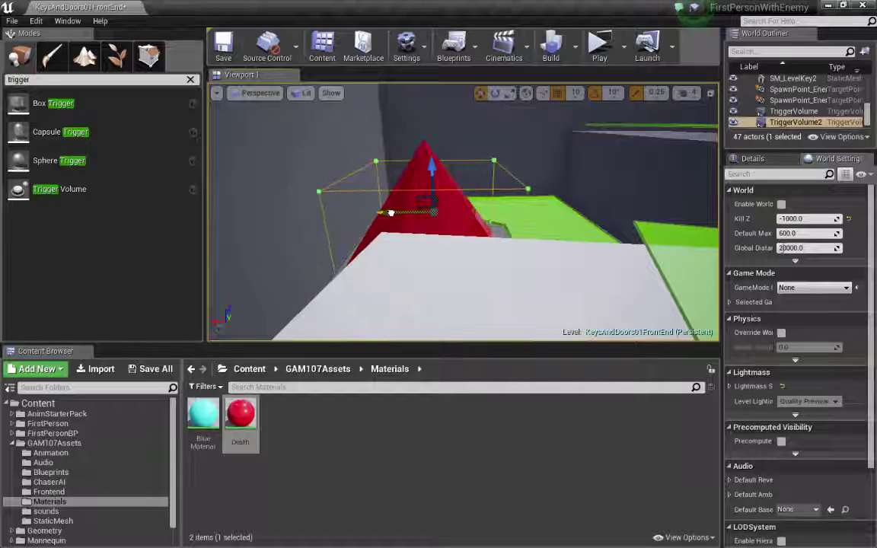
{"action": "right_click_drag", "start_coordinate": [407, 220], "coordinate": [430, 222]}
{"action": "right_click_drag", "start_coordinate": [525, 255], "coordinate": [527, 257]}
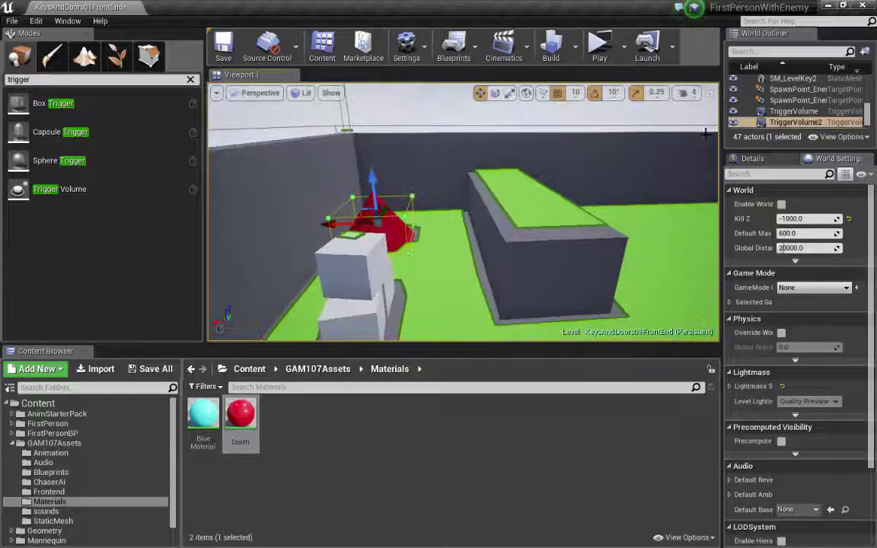
Step: Add an OnActorBeginOverlap event for TriggerVolume2 to the level blueprint and place it below the existing TriggerVolume event
{"action": "right_click", "coordinate": [784, 126]}
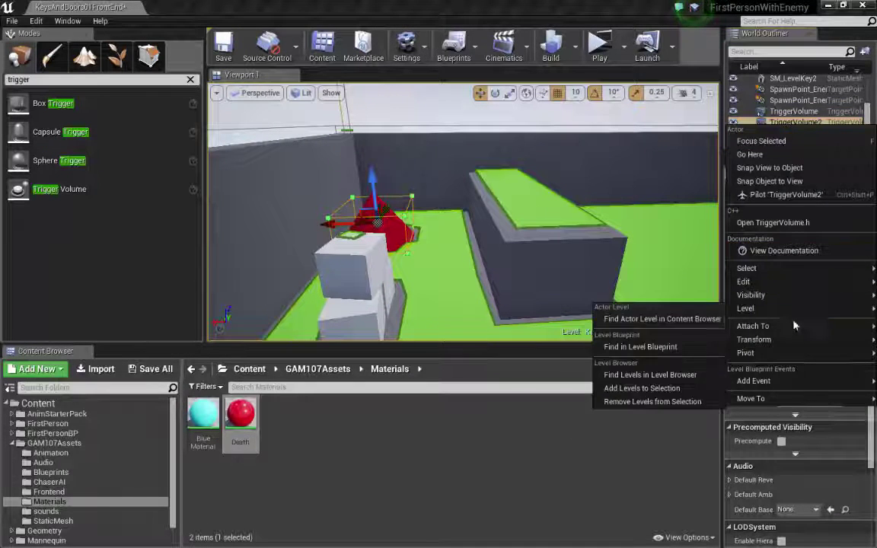
{"action": "mouse_move", "coordinate": [770, 387]}
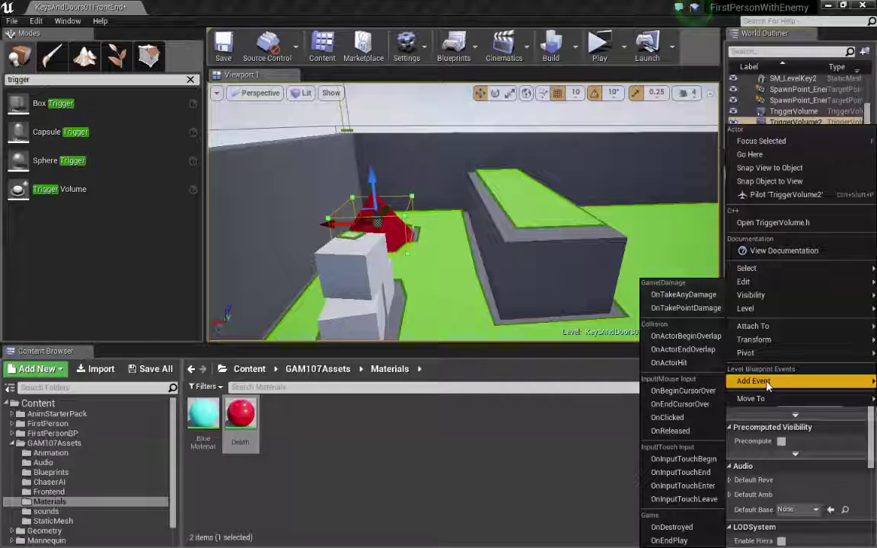
{"action": "left_click", "coordinate": [681, 336]}
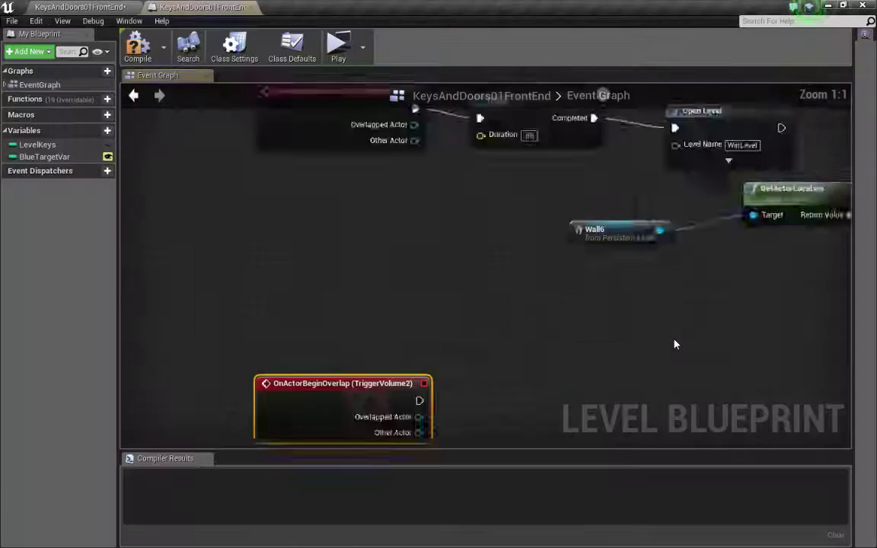
{"action": "right_click_drag", "start_coordinate": [735, 253], "coordinate": [491, 299]}
{"action": "scroll", "coordinate": [459, 253], "scroll_direction": "down", "scroll_amount": 4}
{"action": "left_click_drag", "start_coordinate": [383, 338], "coordinate": [389, 280]}
{"action": "scroll", "coordinate": [500, 313], "scroll_direction": "up", "scroll_amount": 5}
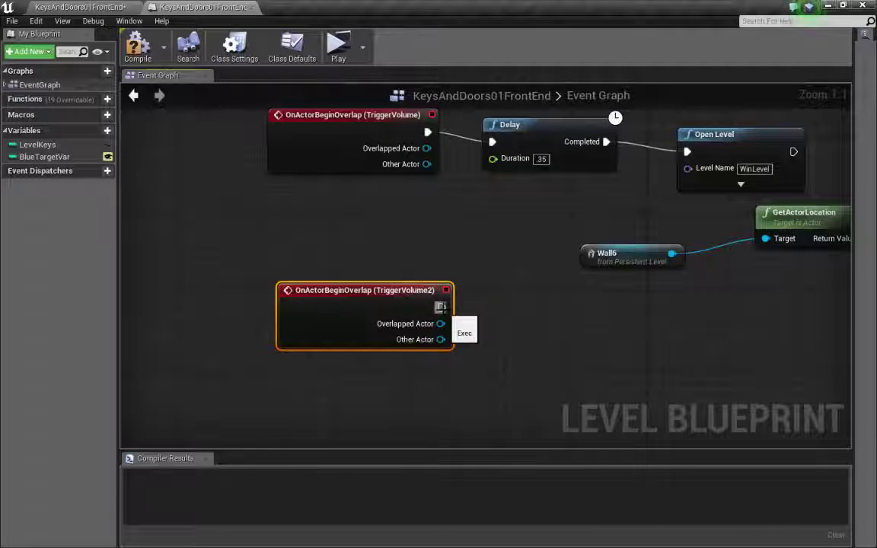
Step: Connect an Open Level node to the TriggerVolume2 overlap event and align it beside the event
{"action": "left_click_drag", "start_coordinate": [441, 307], "coordinate": [545, 326]}
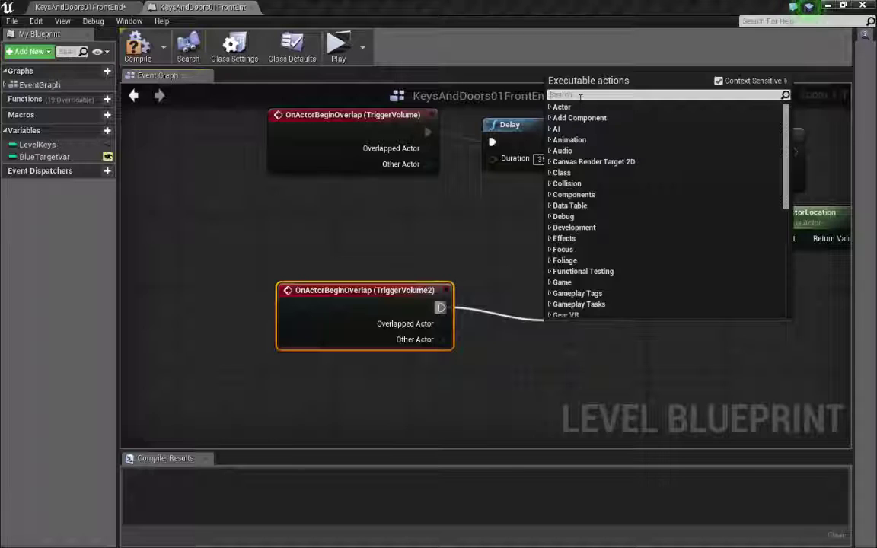
{"action": "type", "text": "open level"}
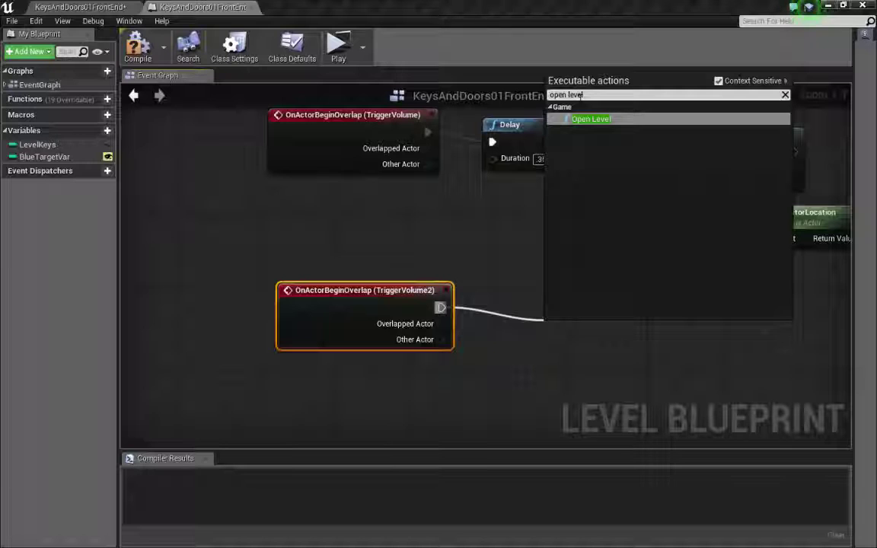
{"action": "key", "text": "Return"}
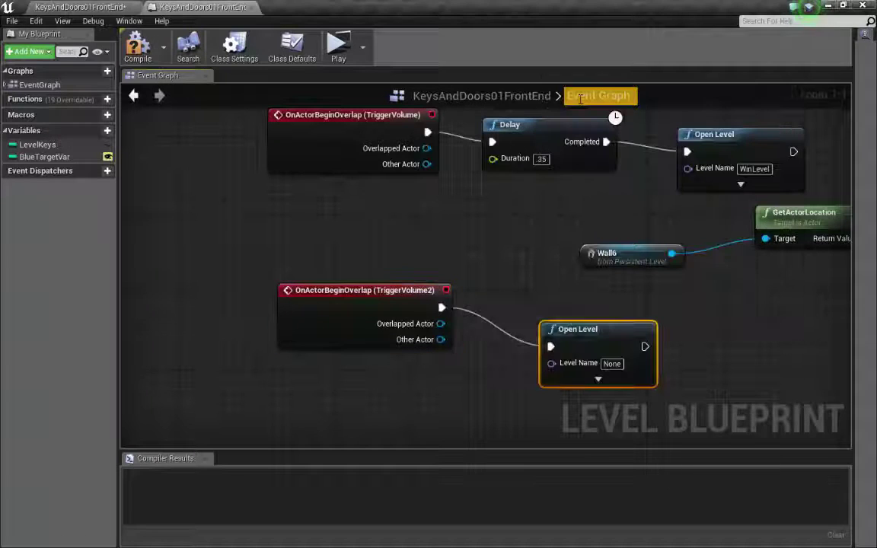
{"action": "left_click_drag", "start_coordinate": [601, 333], "coordinate": [573, 294]}
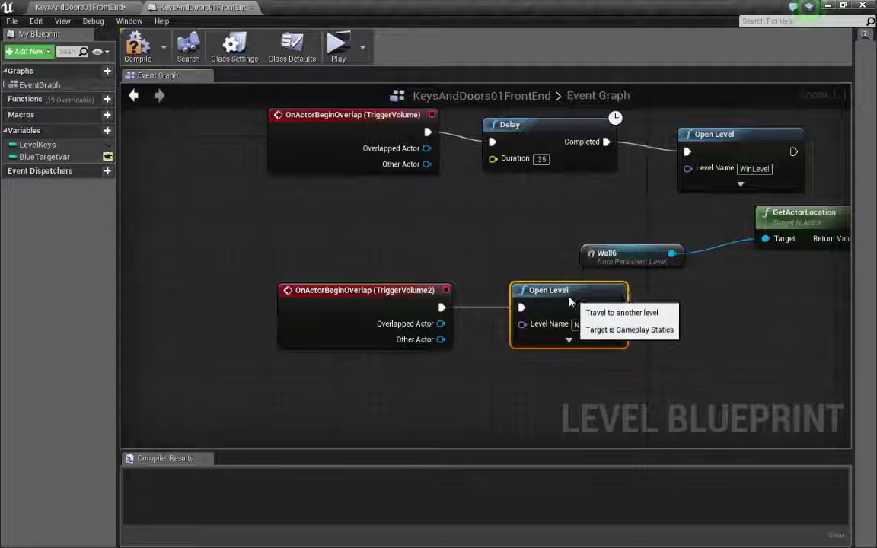
Step: Set the new Open Level node's Level Name to WinLevel and space the node slightly away from its event
{"action": "left_click", "coordinate": [583, 324]}
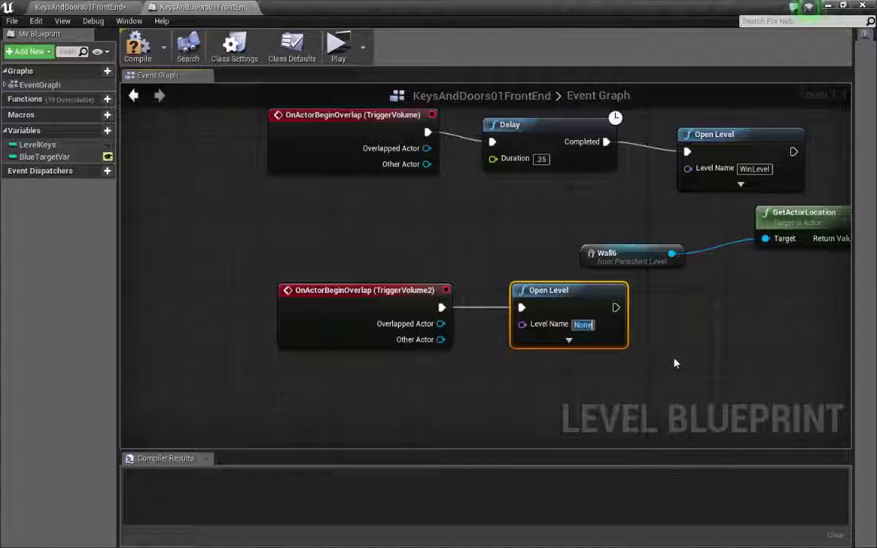
{"action": "type", "text": "W"}
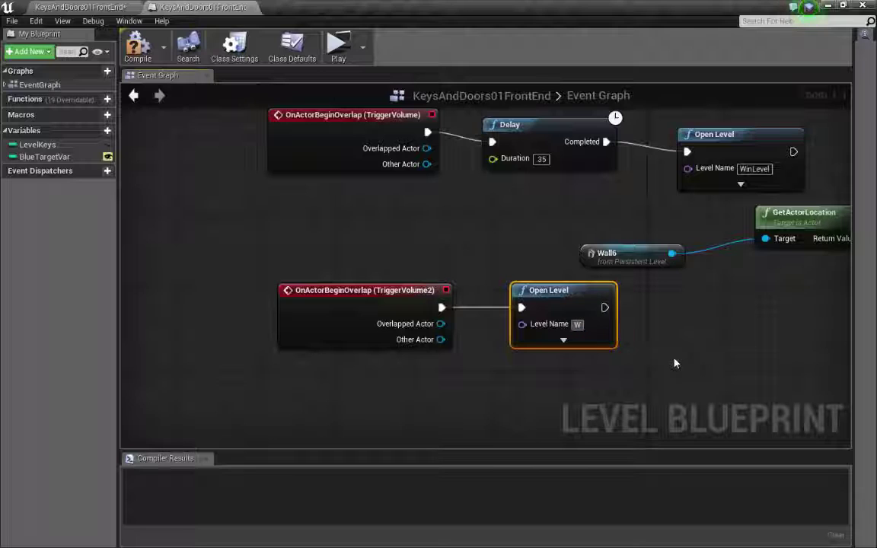
{"action": "type", "text": "inLevel"}
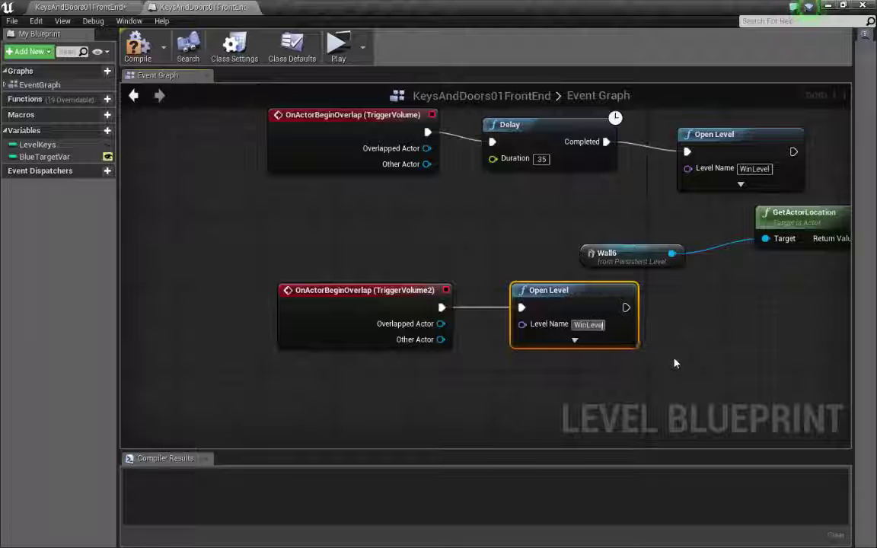
{"action": "key", "text": "Return"}
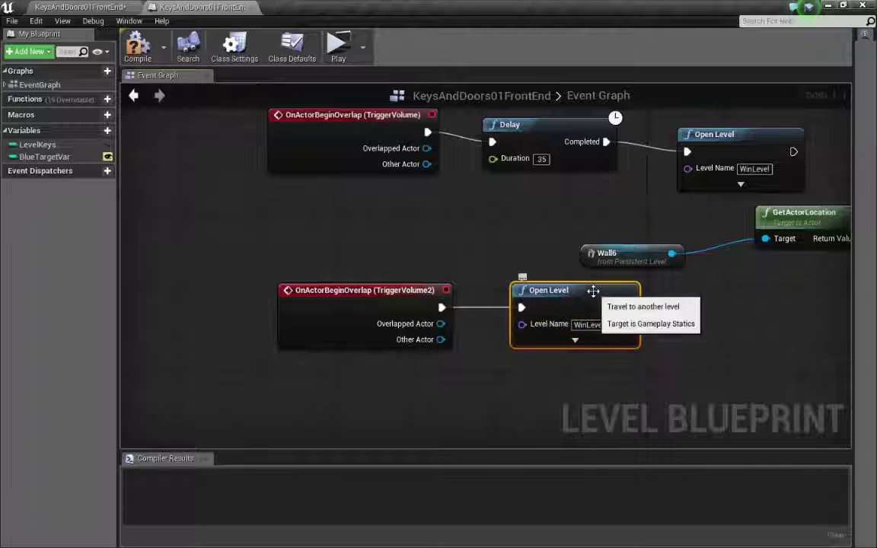
{"action": "left_click_drag", "start_coordinate": [591, 292], "coordinate": [605, 298]}
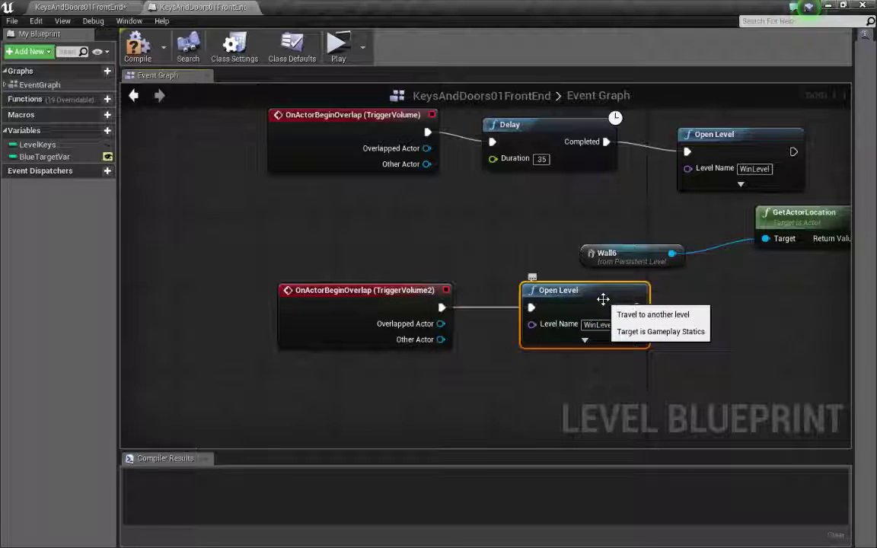
Step: Play-test the level by walking into the red cone, choose Replay on the win screen, and stop the game
{"action": "left_click", "coordinate": [96, 9]}
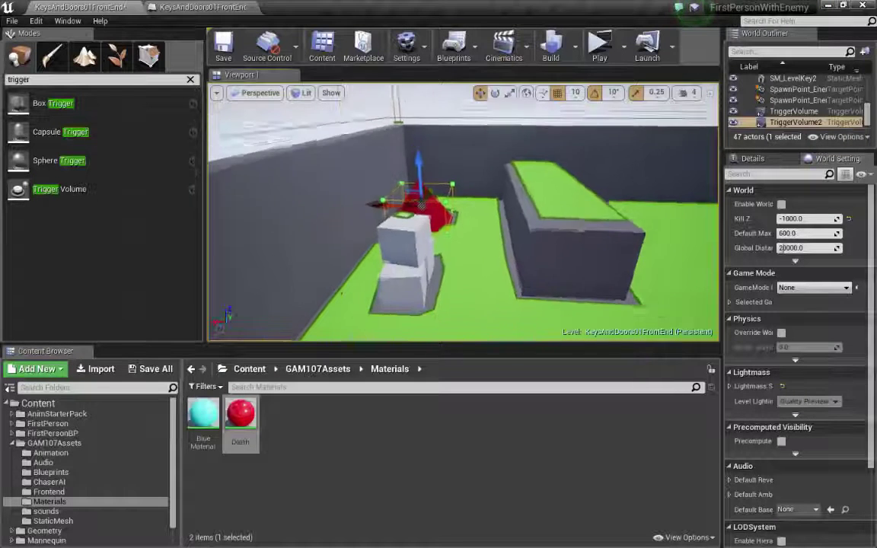
{"action": "mouse_move", "coordinate": [585, 231]}
{"action": "right_mouse_down"}
{"action": "mouse_move", "coordinate": [600, 231]}
{"action": "mouse_move", "coordinate": [585, 230]}
{"action": "right_mouse_up"}
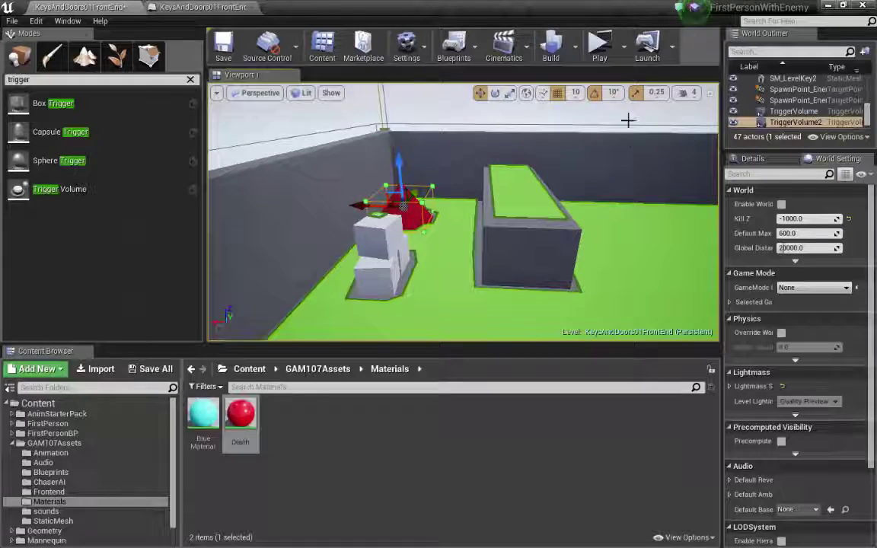
{"action": "left_click", "coordinate": [599, 47]}
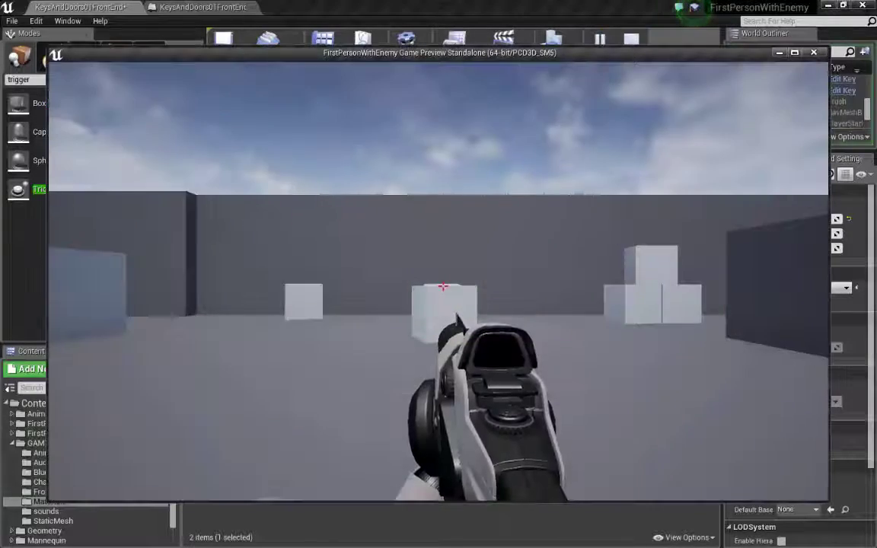
{"action": "key", "text": "w"}
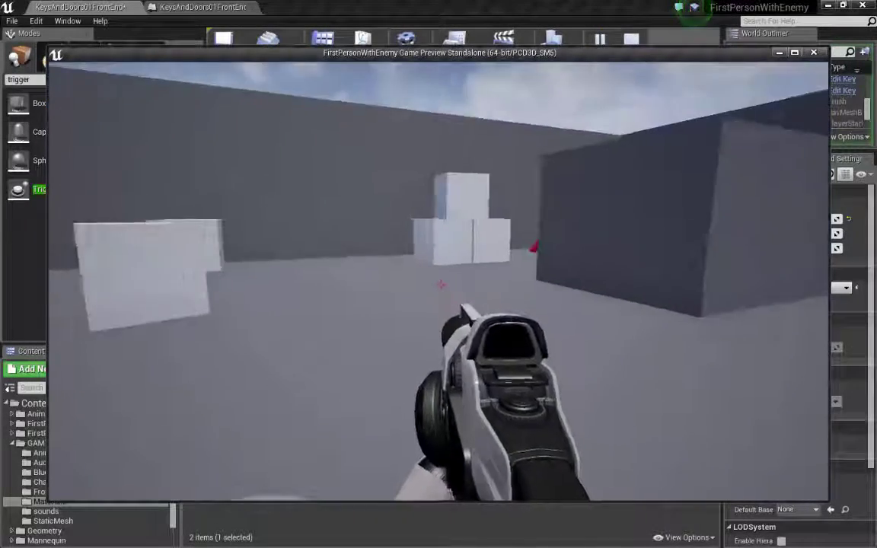
{"action": "key", "text": "w"}
{"action": "left_click", "coordinate": [440, 285]}
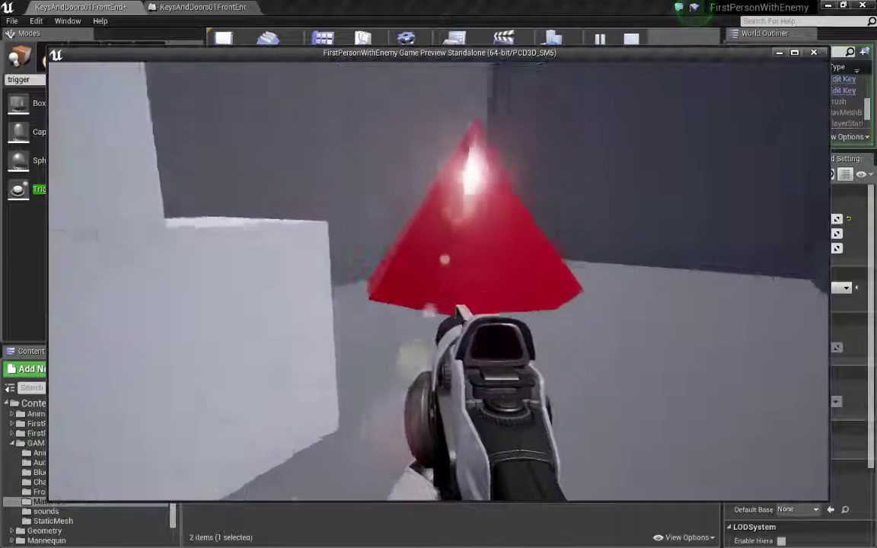
{"action": "key", "text": "w"}
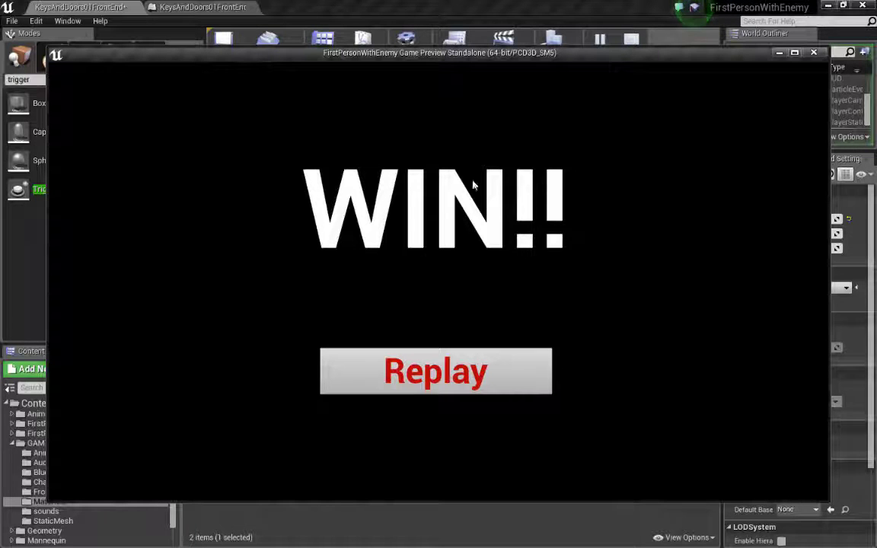
{"action": "left_click", "coordinate": [525, 376]}
{"action": "left_click", "coordinate": [577, 335]}
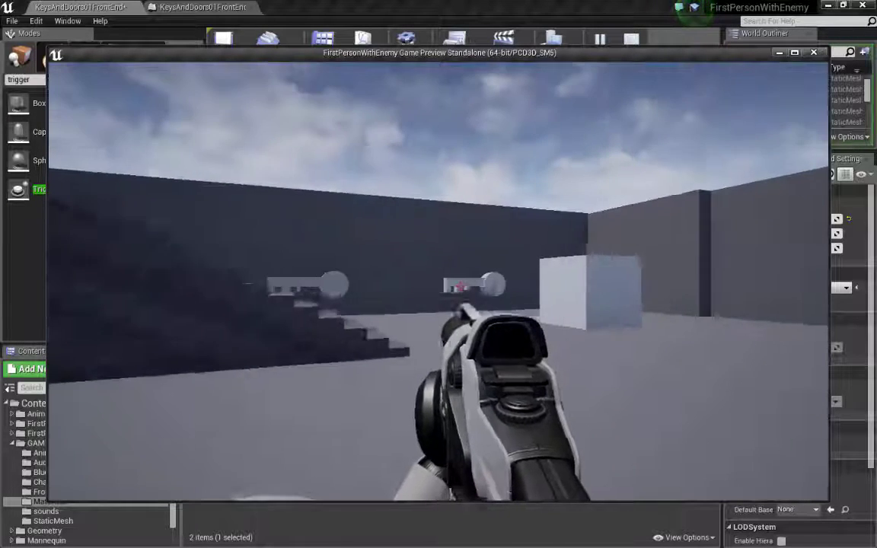
{"action": "key", "text": "Escape"}
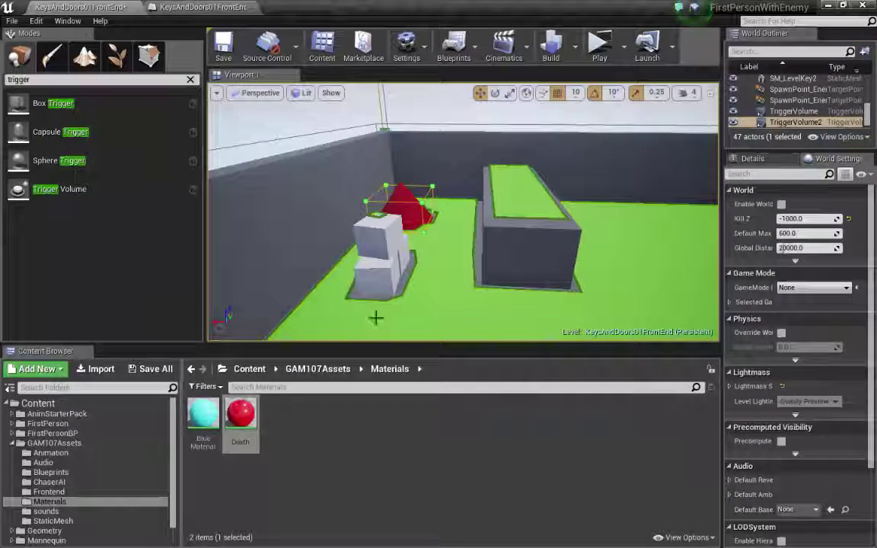
{"action": "key", "text": "s"}
{"action": "right_click_drag", "start_coordinate": [546, 210], "coordinate": [688, 213]}
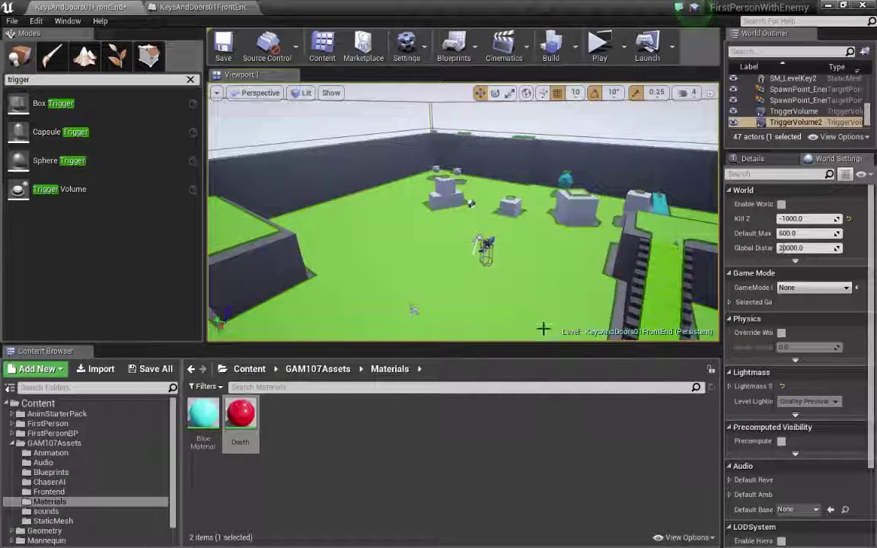
{"action": "left_click_drag", "start_coordinate": [550, 344], "coordinate": [557, 301]}
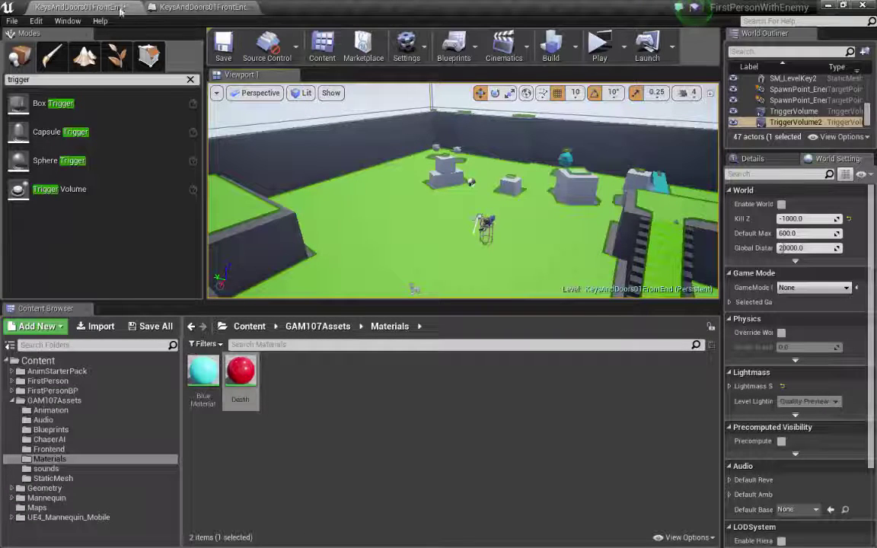
{"action": "left_click", "coordinate": [200, 8]}
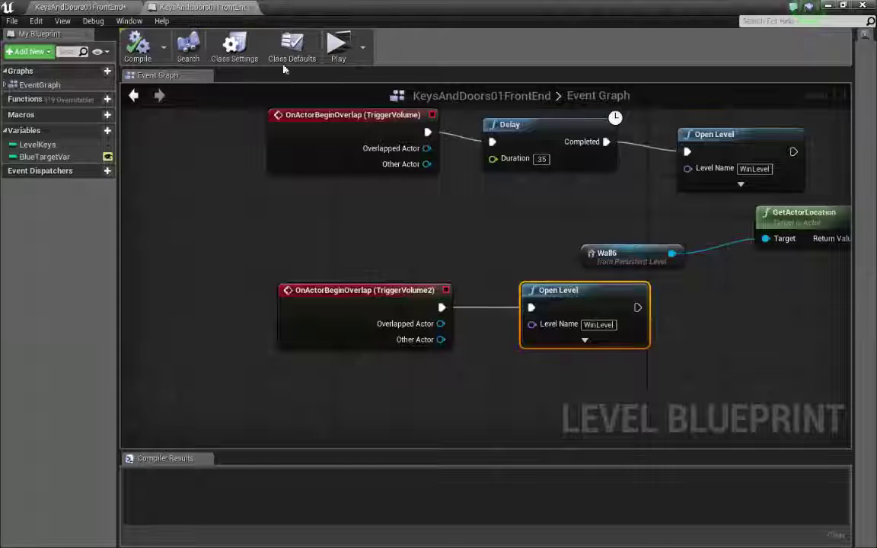
{"action": "left_click", "coordinate": [80, 7]}
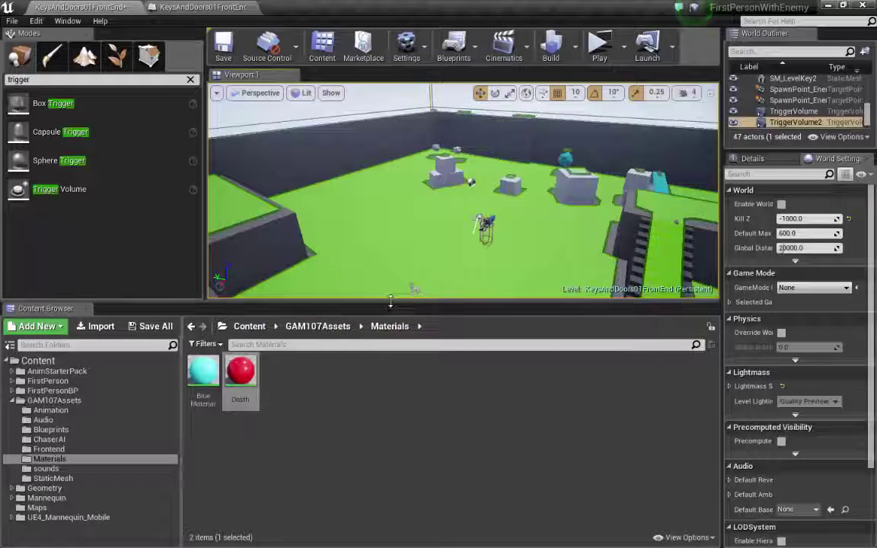
Step: Show the contents of the GAM107Assets folder and give the viewport more height above the Content Browser
{"action": "left_click_drag", "start_coordinate": [389, 302], "coordinate": [390, 339]}
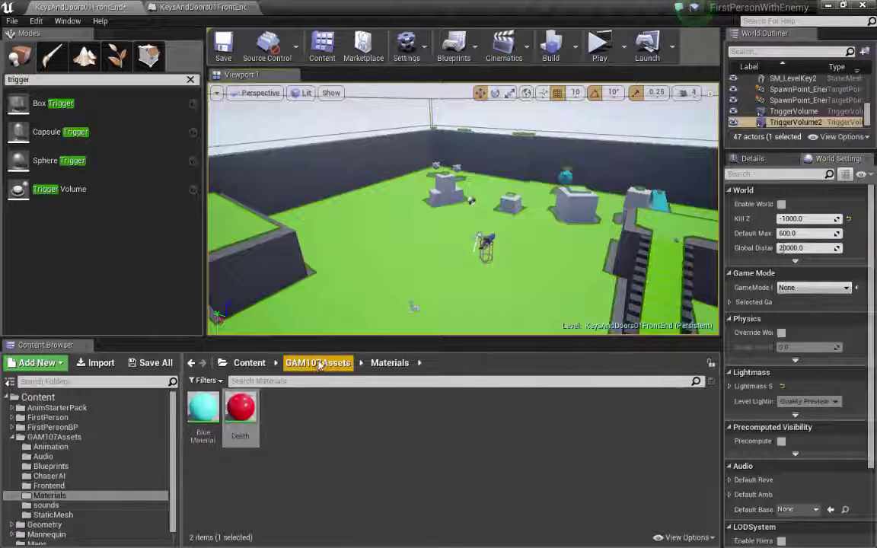
{"action": "left_click", "coordinate": [319, 364]}
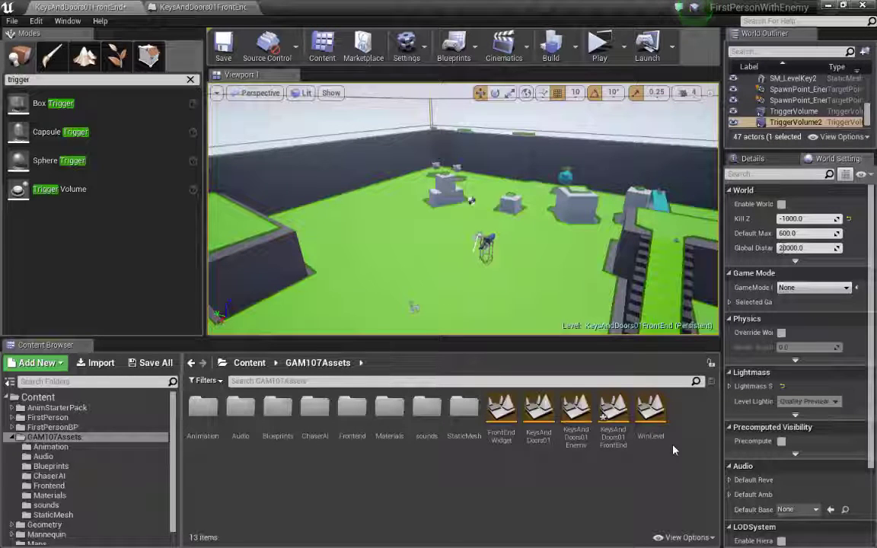
{"action": "left_click_drag", "start_coordinate": [665, 338], "coordinate": [665, 361]}
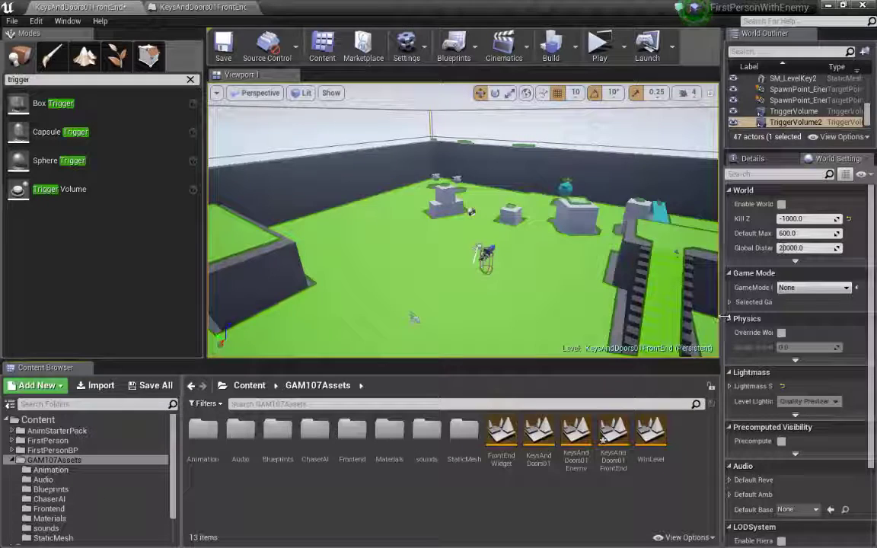